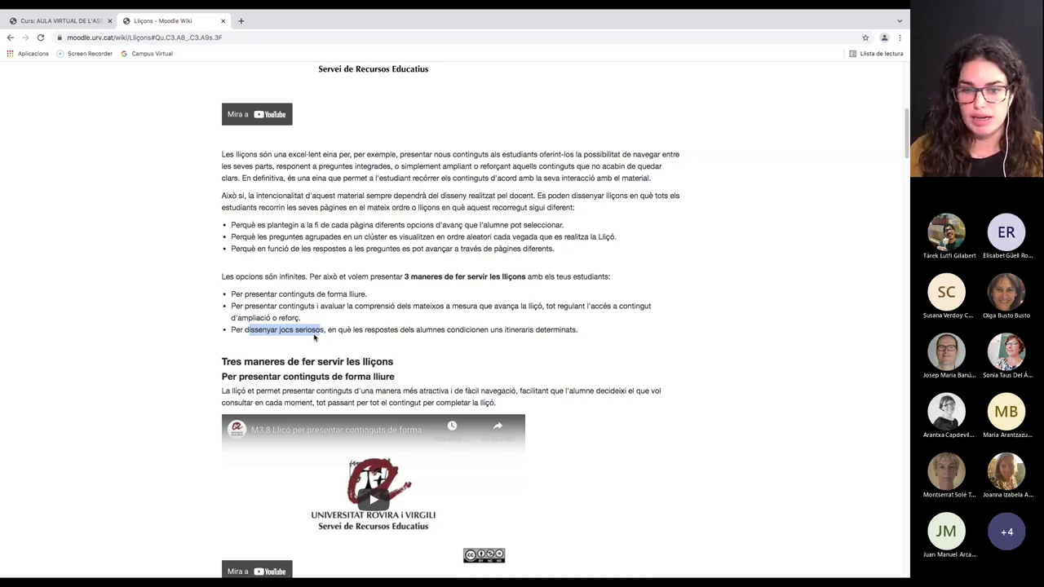
Step: Examine the wiki's three ways of using lessons, including the free content presentation section and its concept map
scroll(578, 383, "down", 1)
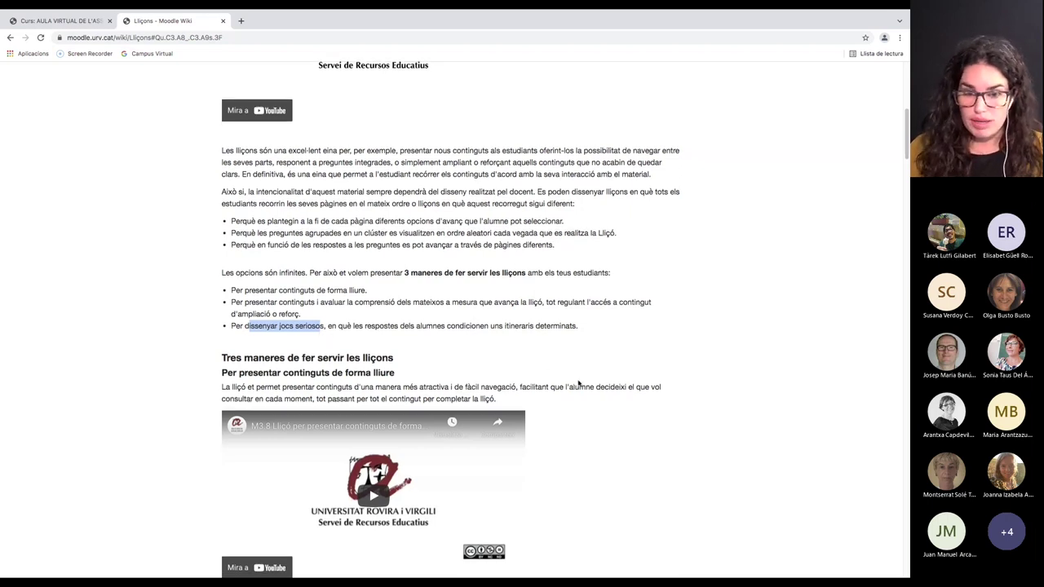
scroll(579, 383, "down", 1)
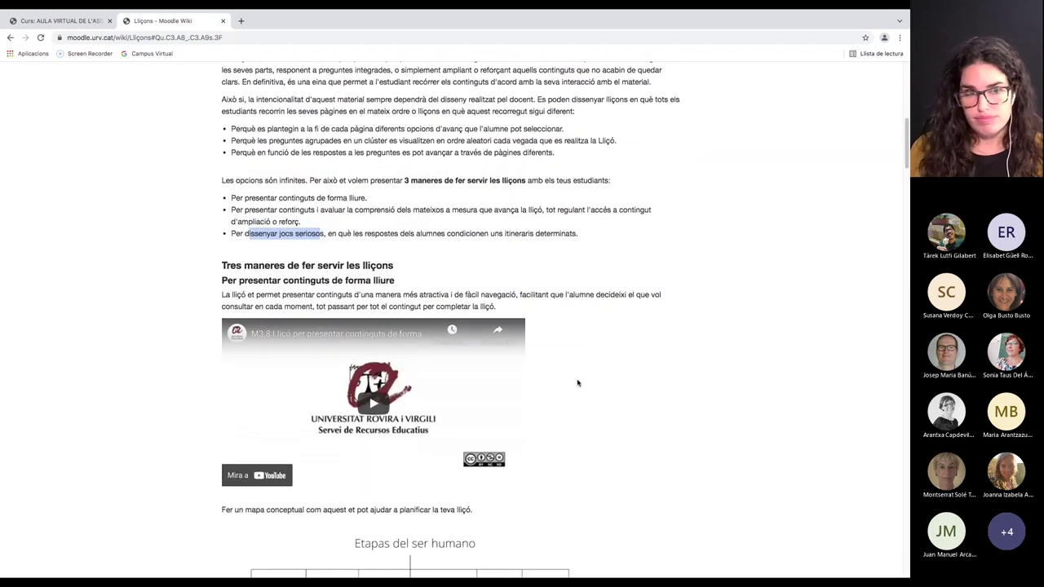
scroll(580, 396, "down", 1)
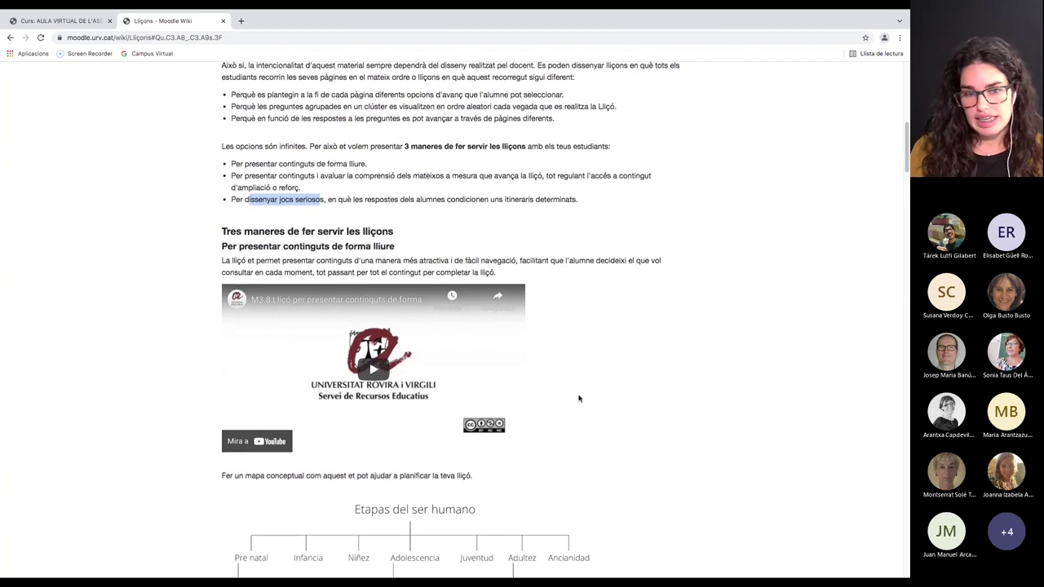
scroll(579, 398, "down", 2)
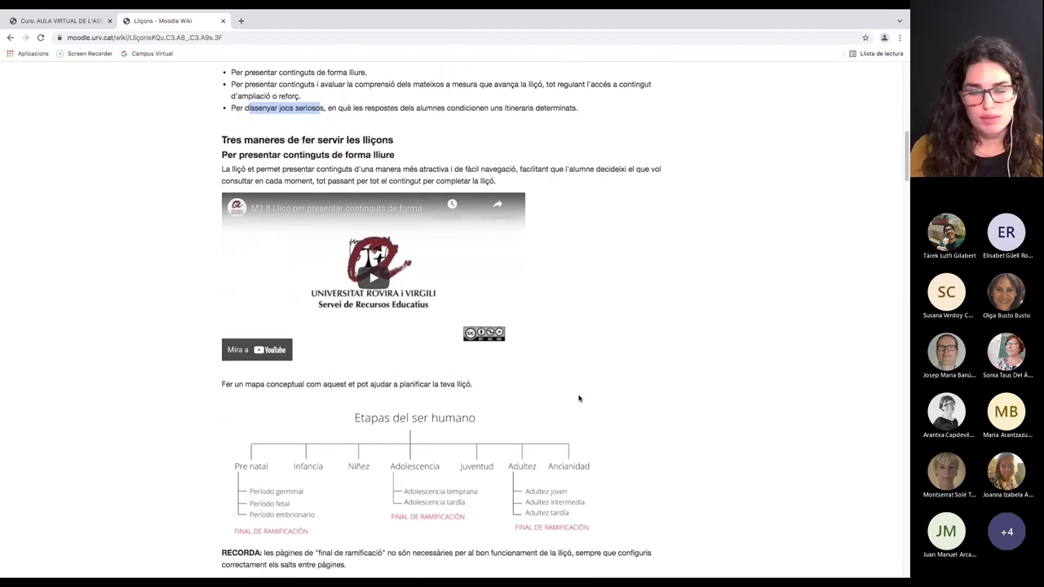
scroll(579, 398, "down", 1)
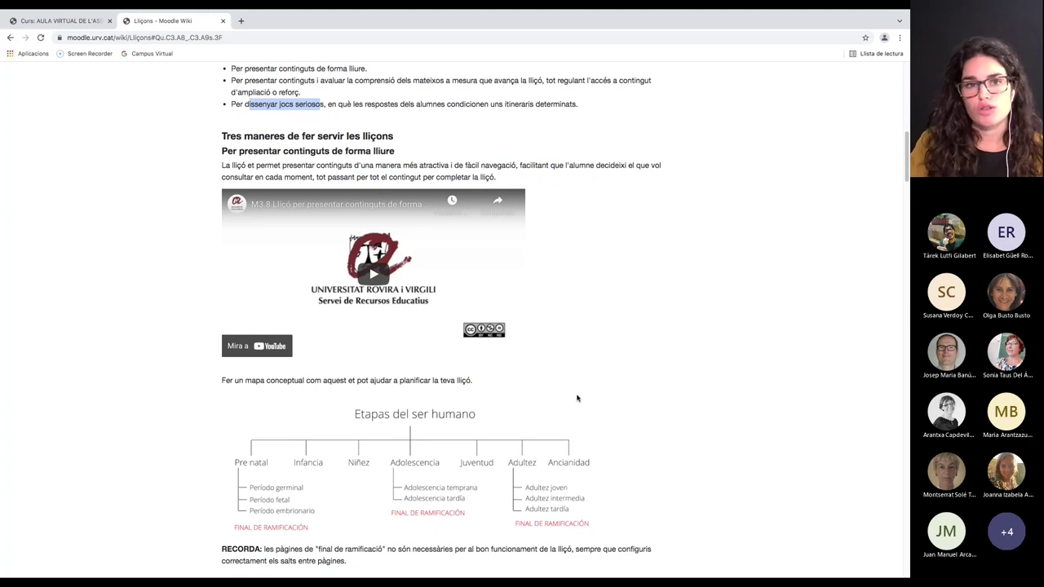
scroll(578, 398, "down", 1)
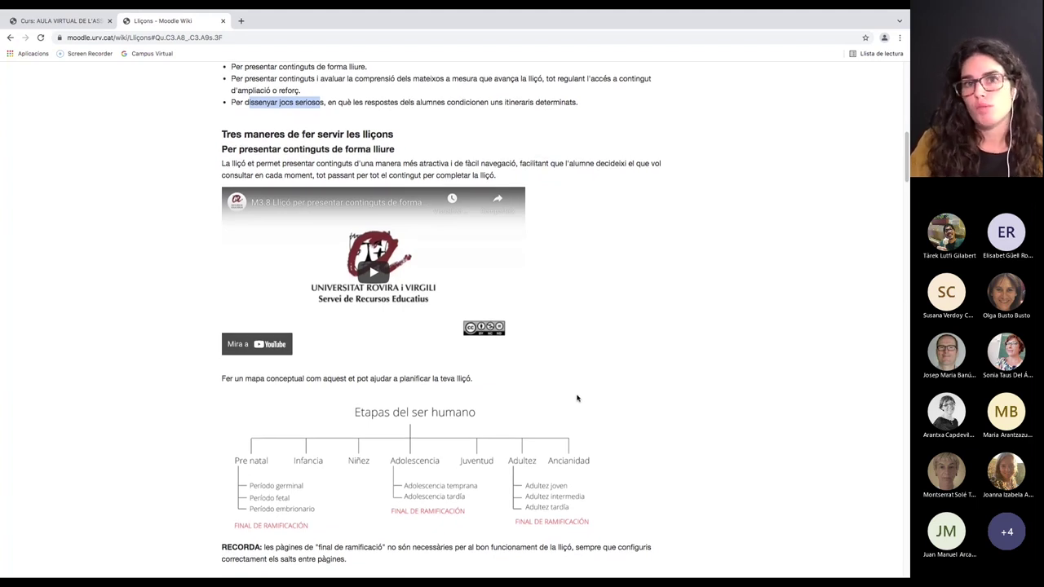
scroll(577, 398, "up", 2)
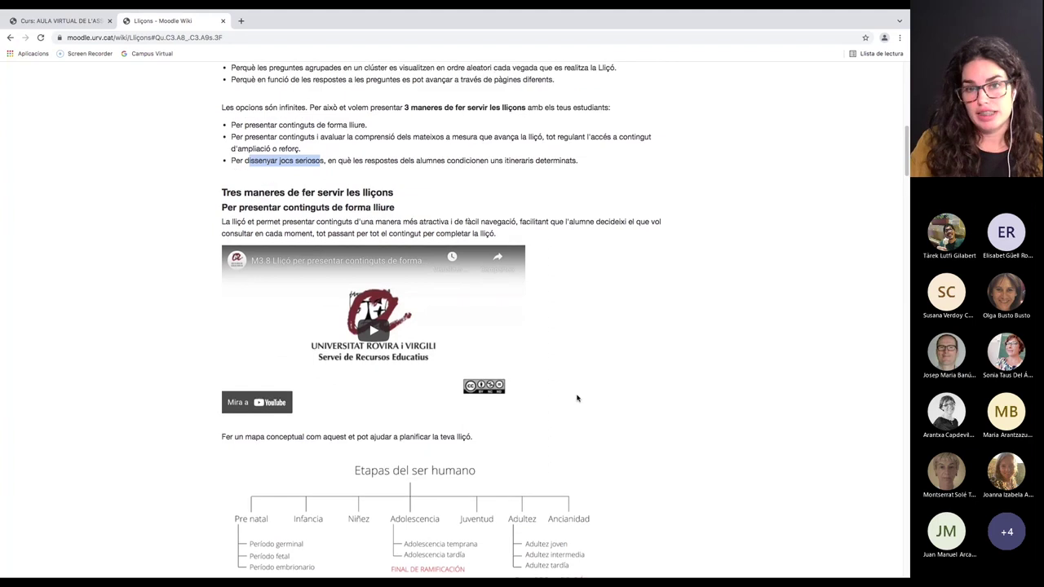
scroll(577, 398, "up", 1)
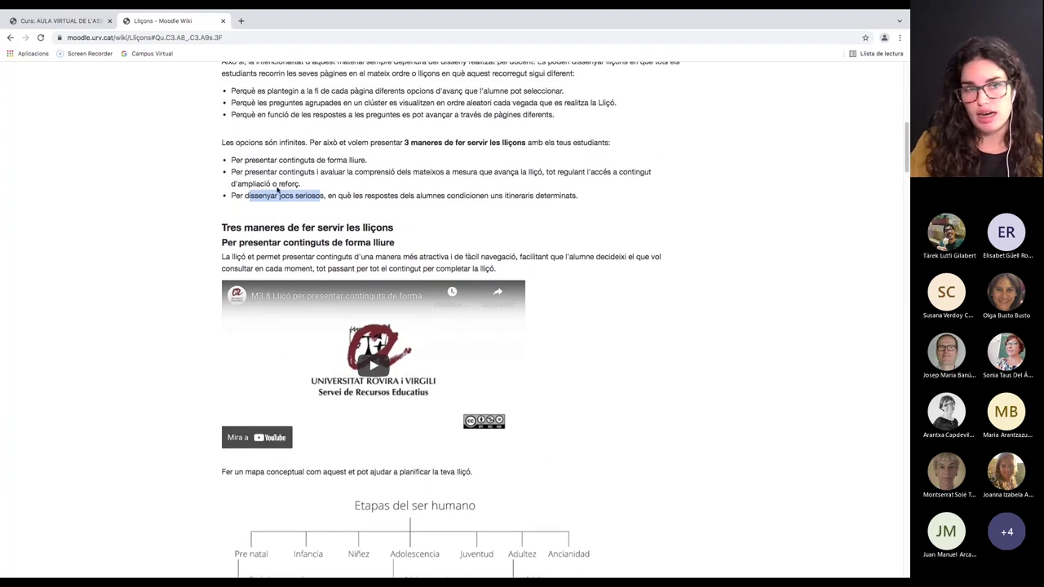
Step: Switch to the incognito Chrome window with the student view of AULA VIRTUAL DE L'ASSIGNATURA 2 and make it full screen
left_click(56, 22)
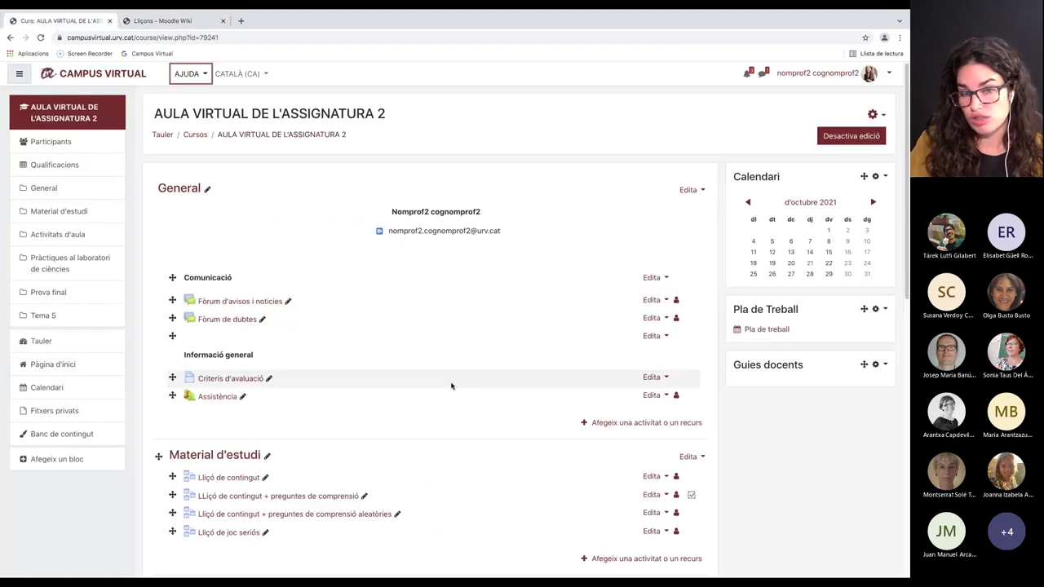
scroll(453, 385, "down", 1)
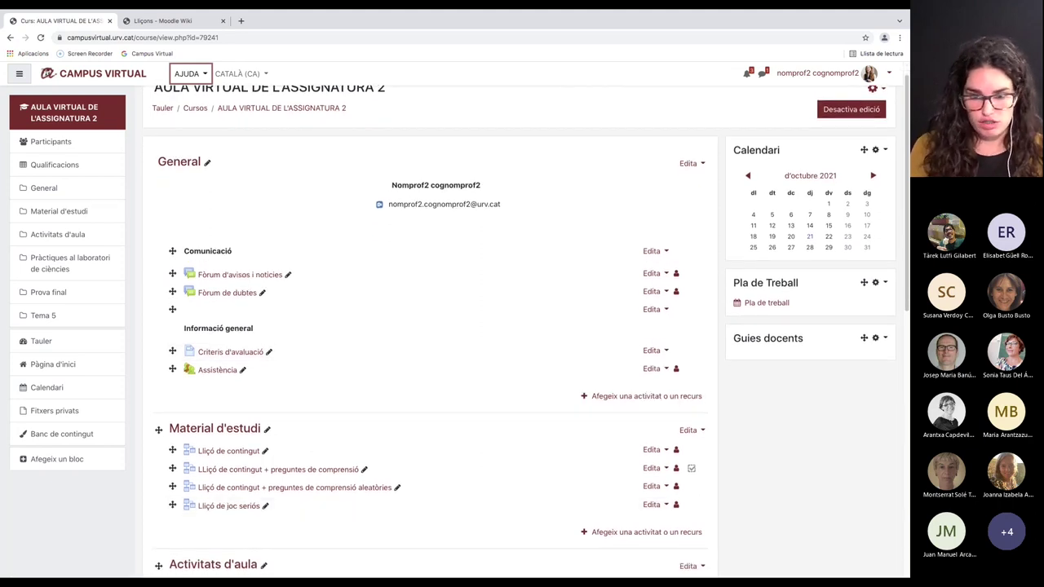
mouse_move(639, 571)
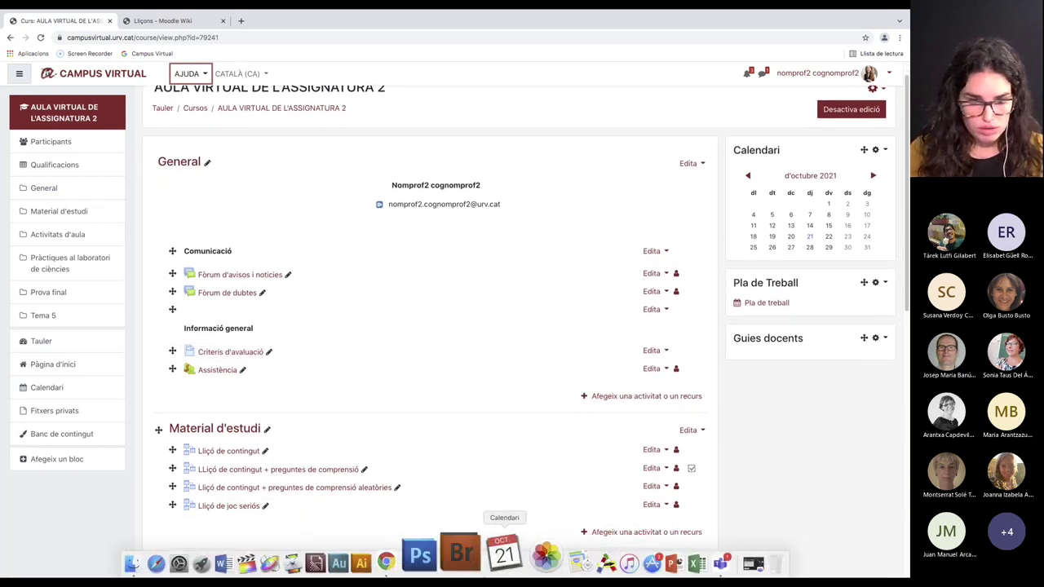
right_click(431, 569)
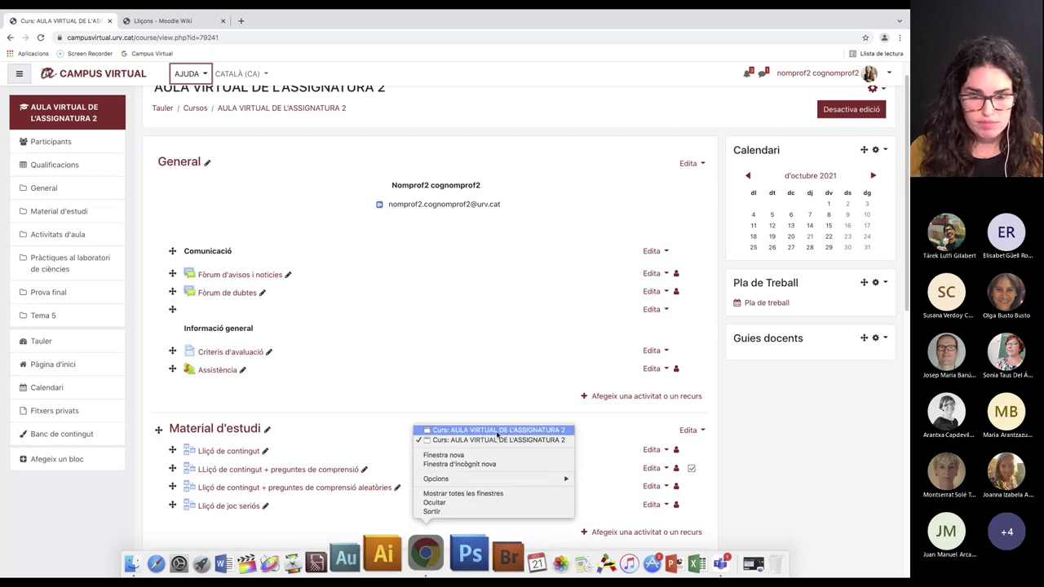
left_click(497, 434)
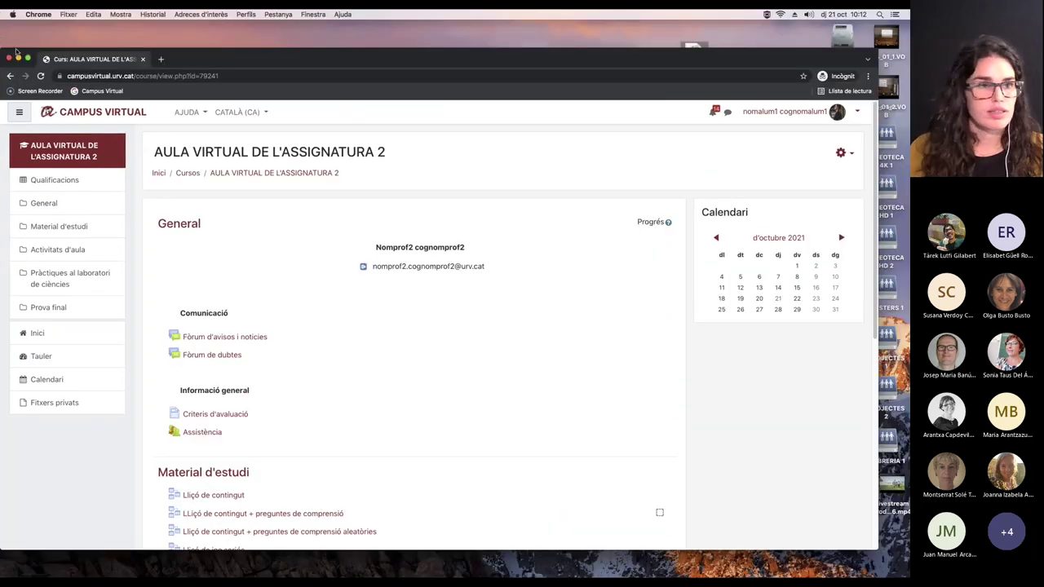
left_click(27, 59)
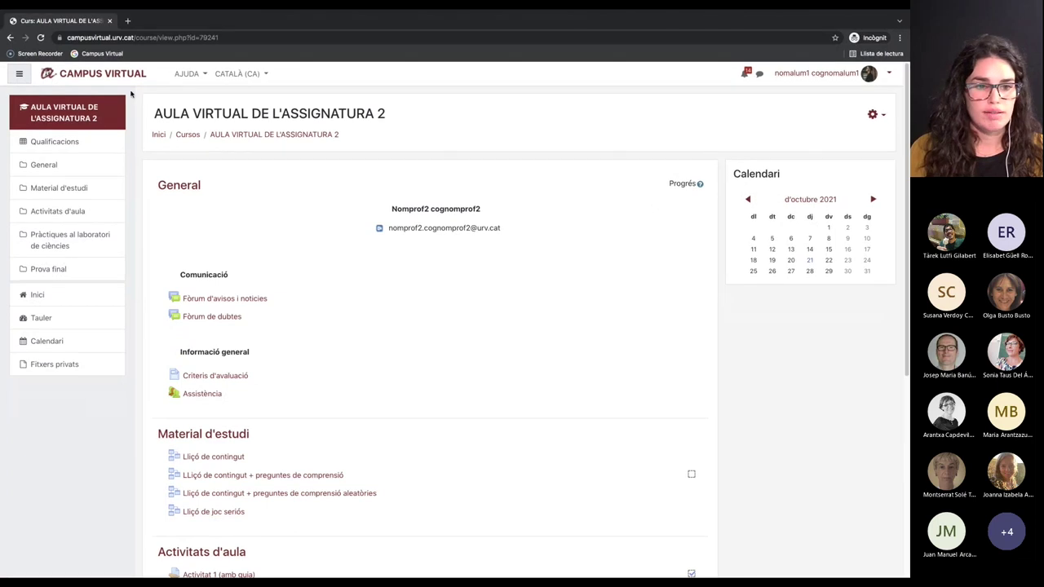
Step: Open the "Lliçó de joc seriós" lesson from Material d'estudi and highlight the case description while reading it
scroll(465, 370, "down", 1)
left_click(226, 505)
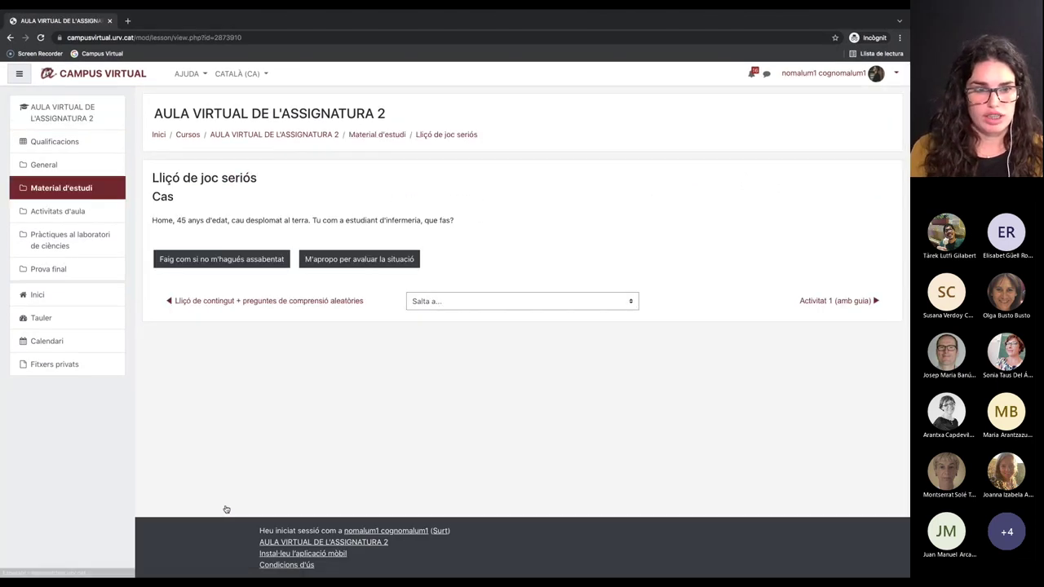
left_click_drag(151, 220, 453, 223)
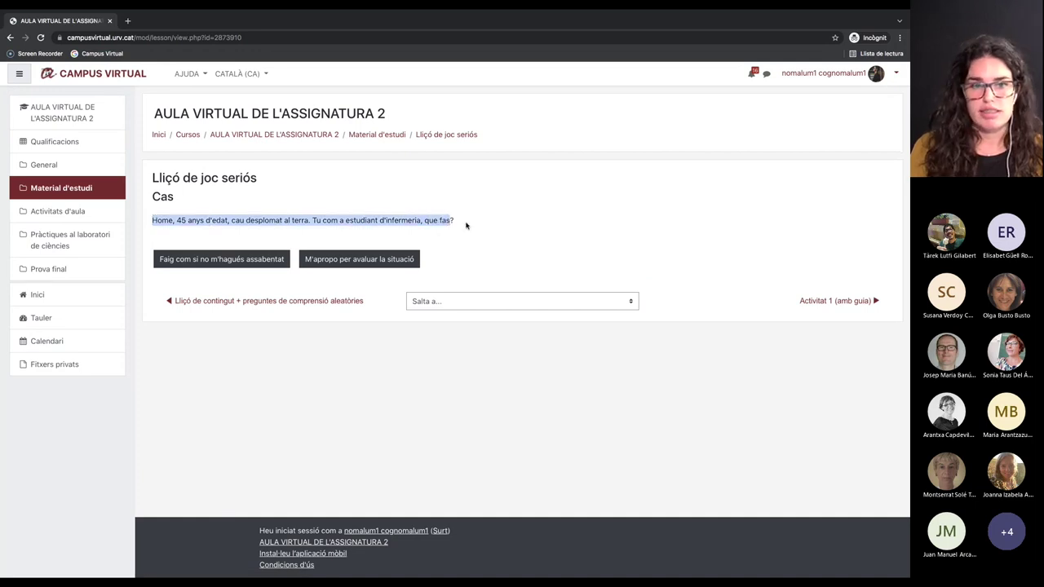
left_click(466, 225)
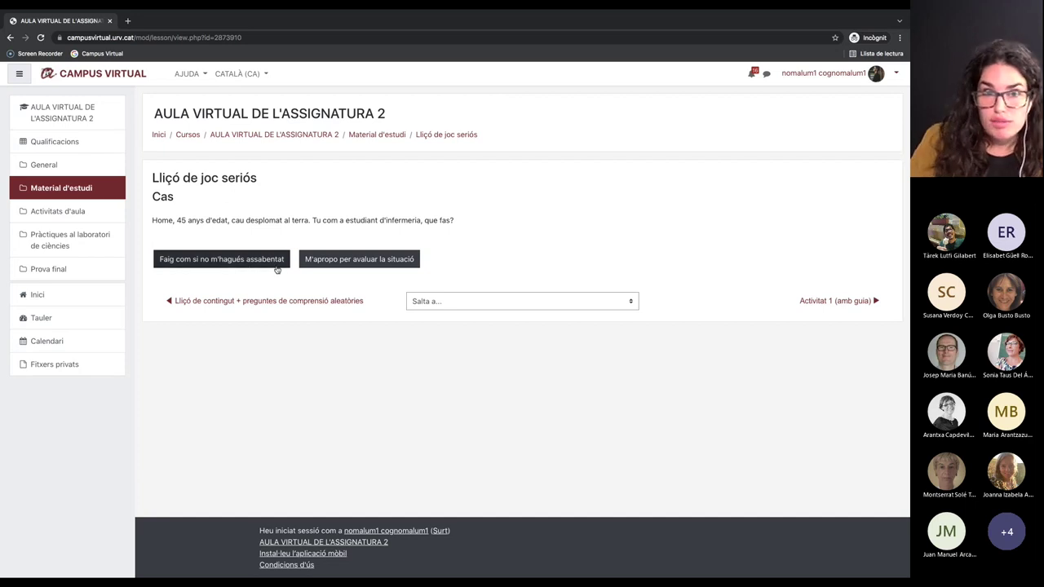
Step: Play the case through with "M'apropo per avaluar la situació", "Truco al 112 amb el meu mòbil" and "Espero que arribi l'ambulància", finishing with "He acabat"
left_click(357, 263)
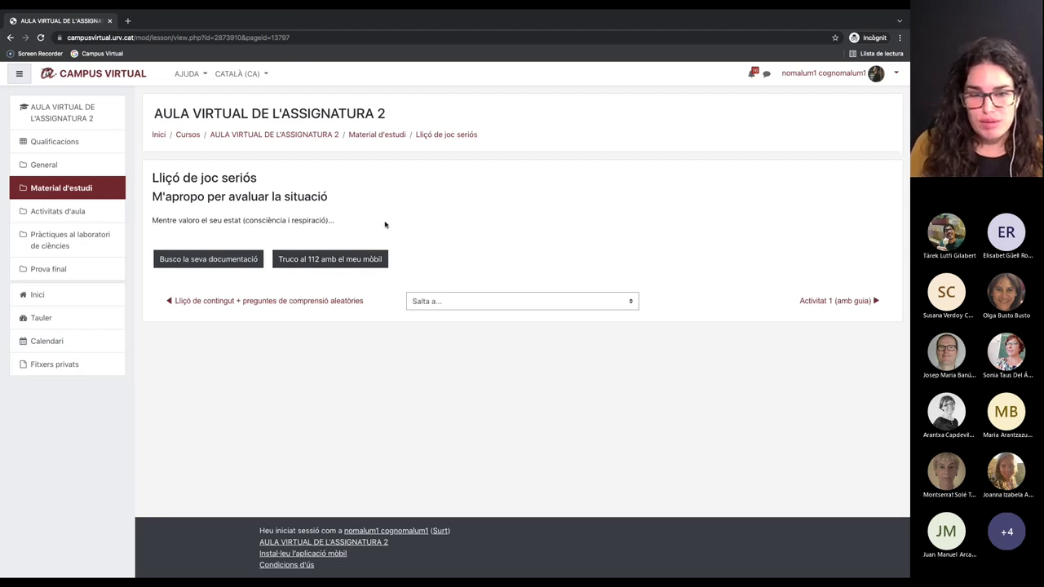
left_click(342, 261)
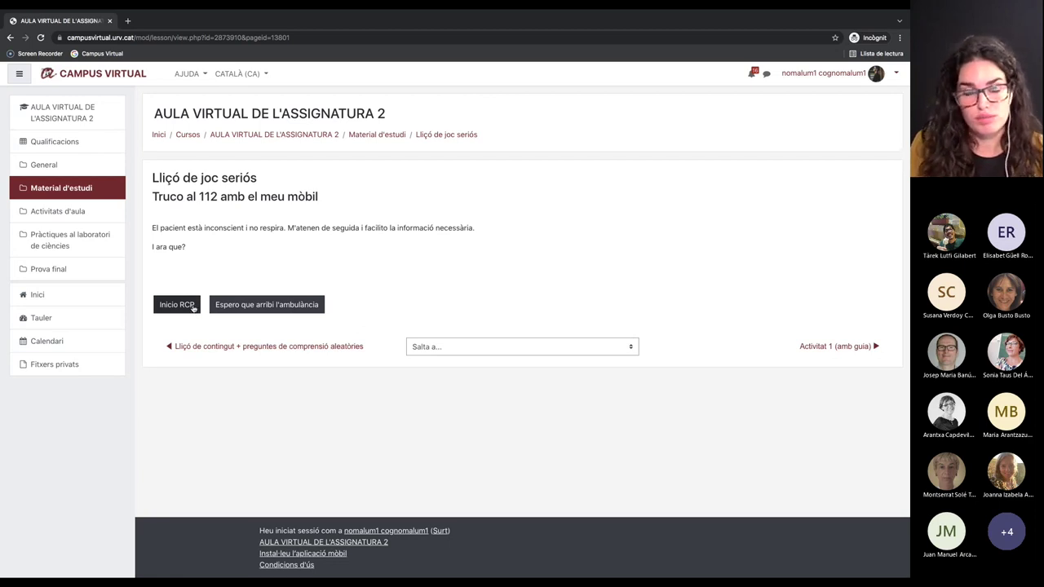
left_click(260, 305)
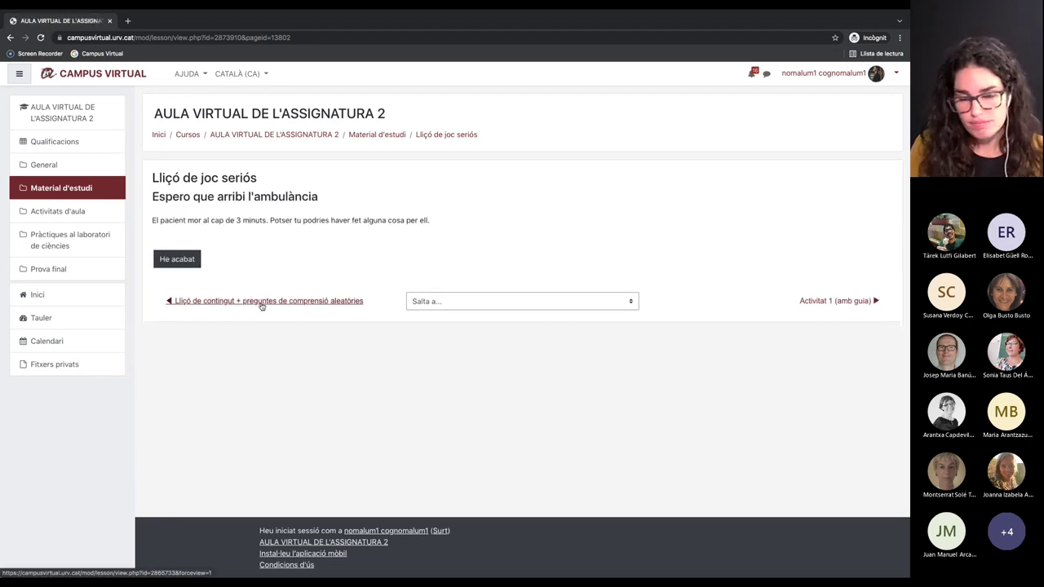
left_click_drag(161, 221, 428, 229)
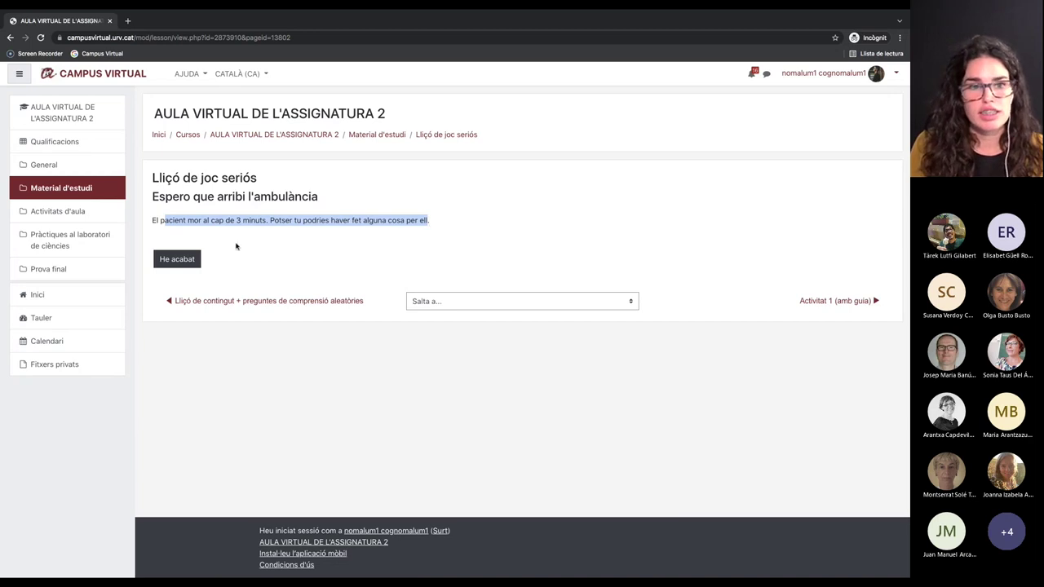
left_click(183, 266)
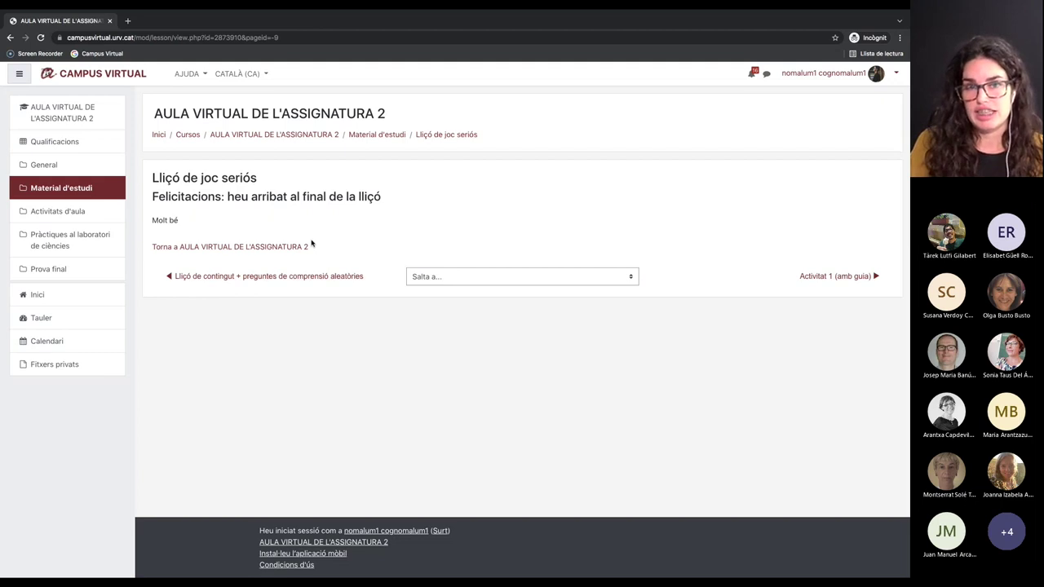
Step: Return to the course page and open the "Lliçó de contingut" lesson under Material d'estudi
left_click(293, 249)
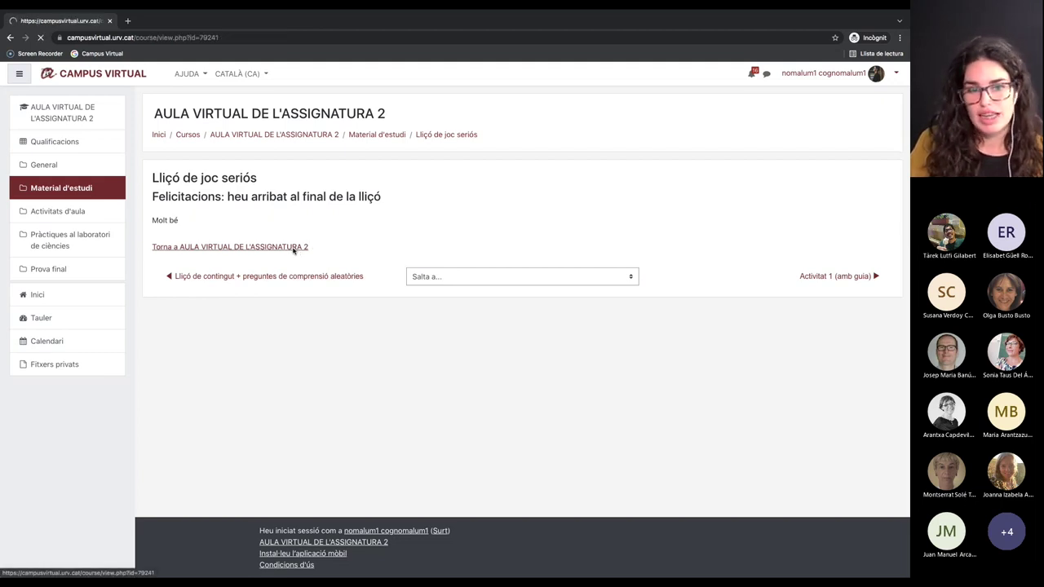
scroll(354, 298, "down", 4)
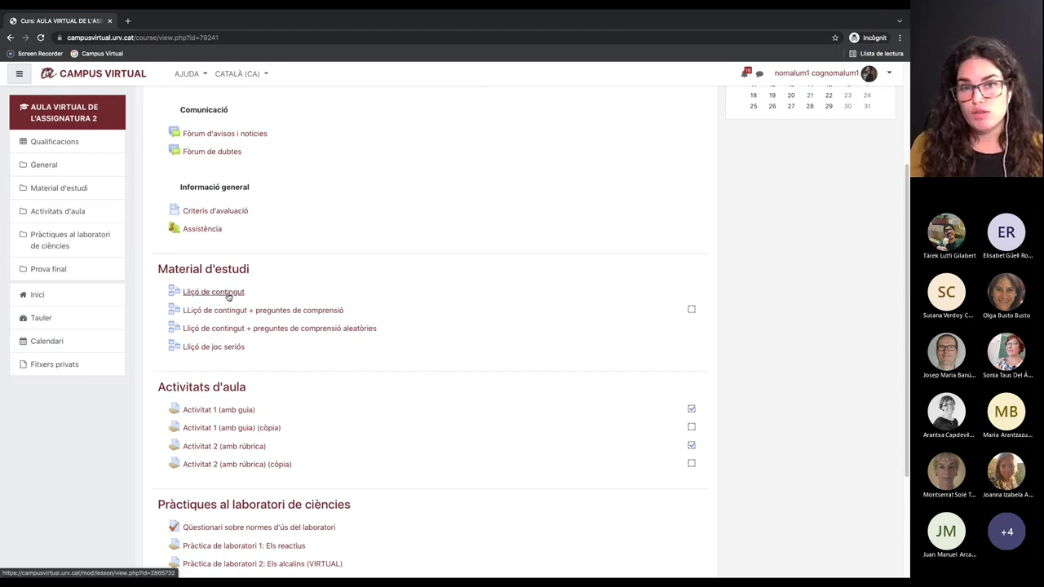
left_click(229, 296)
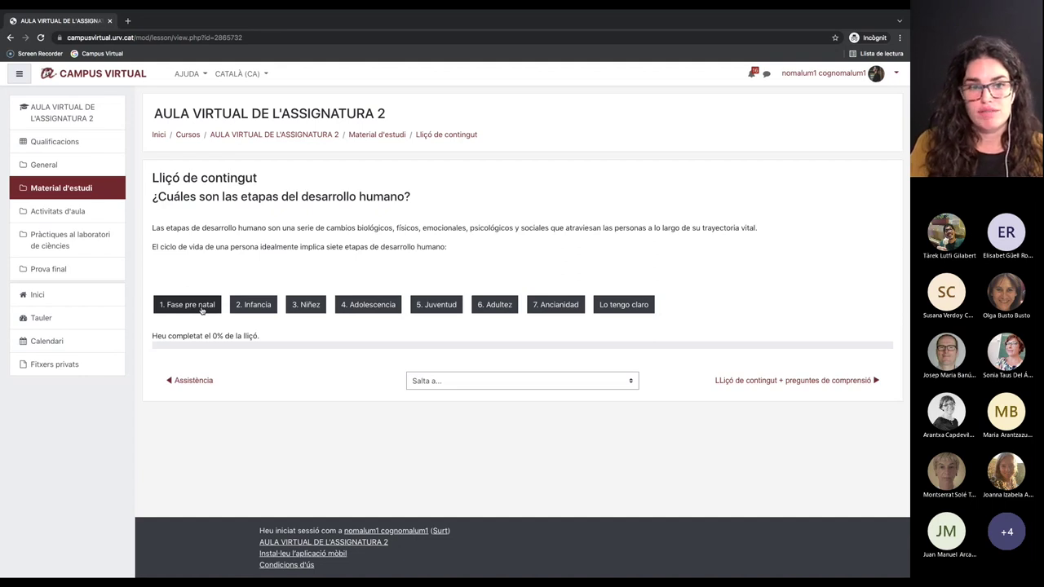
Step: View the Infancia and Juventud stages of the lesson, going back to the overview of all stages after each
left_click(249, 311)
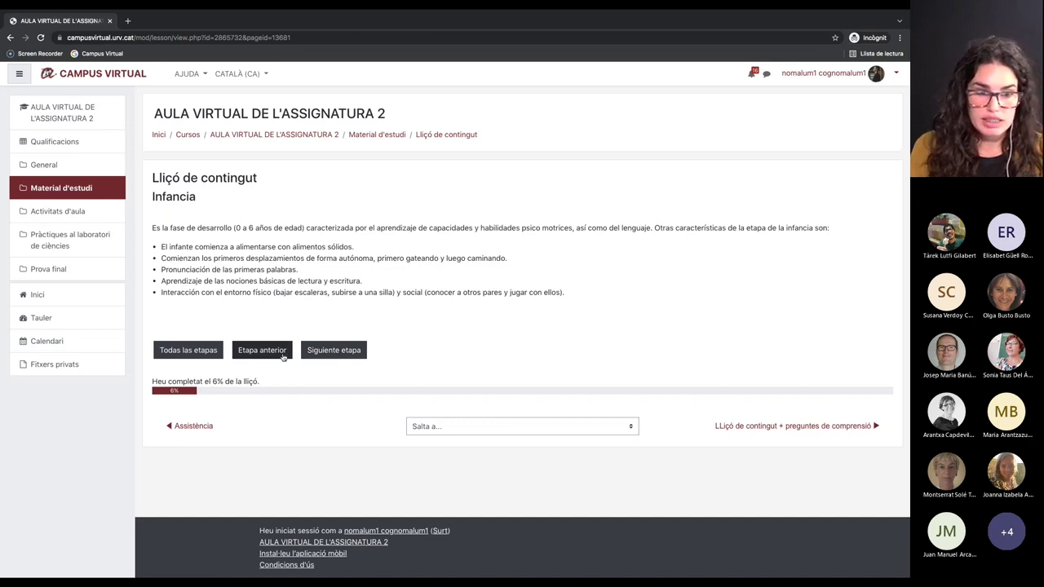
left_click(201, 352)
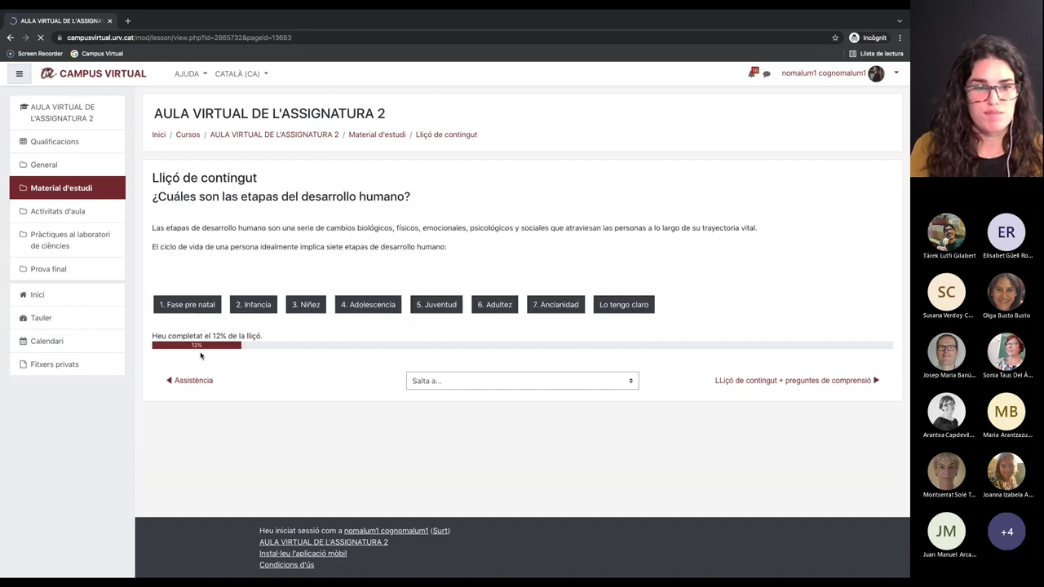
left_click(437, 309)
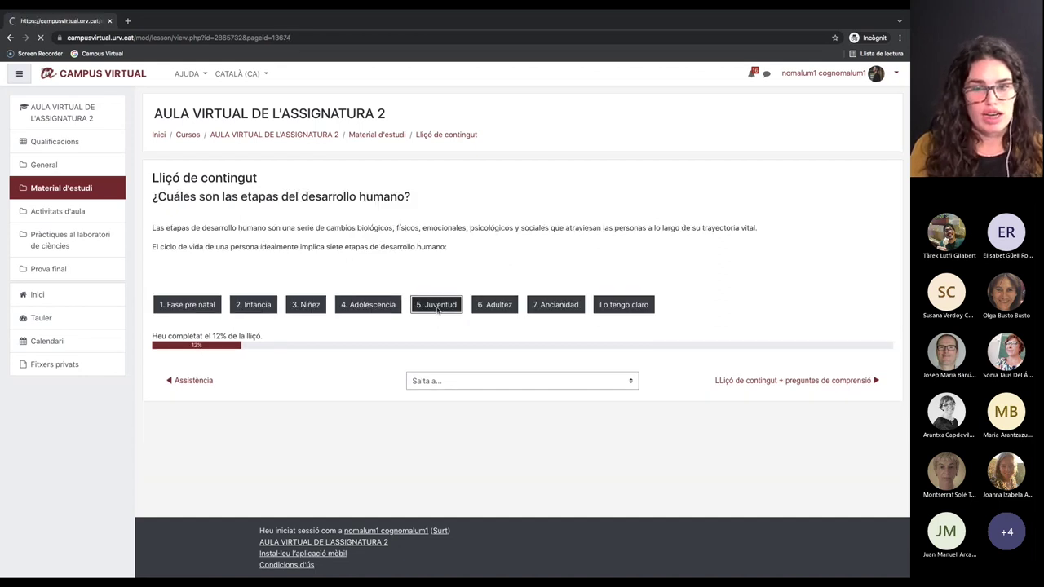
left_click(189, 340)
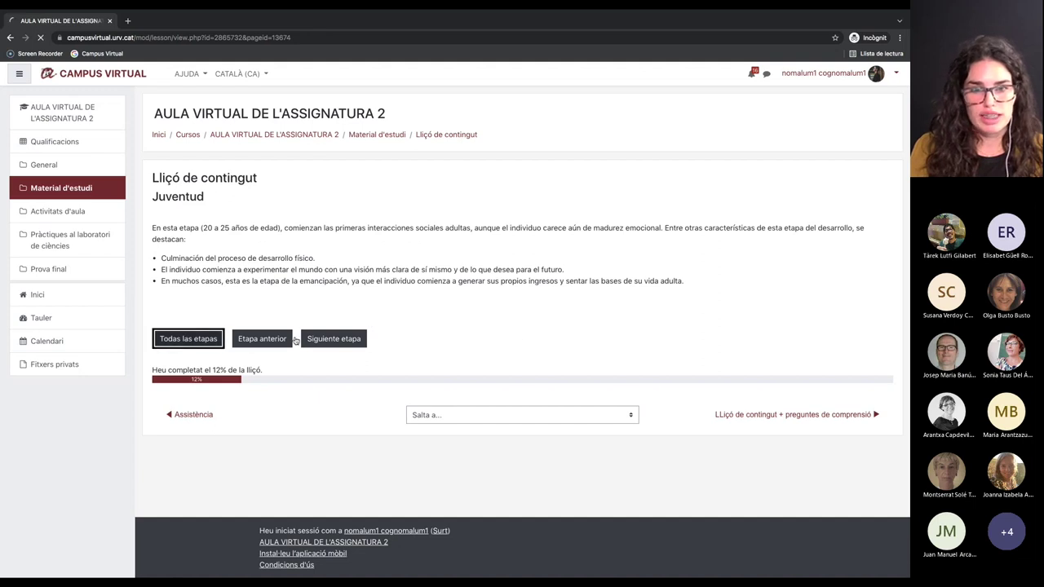
Step: View the Adultez stage and its "Adultez joven" subpage, and return to the overview of all stages
left_click(507, 305)
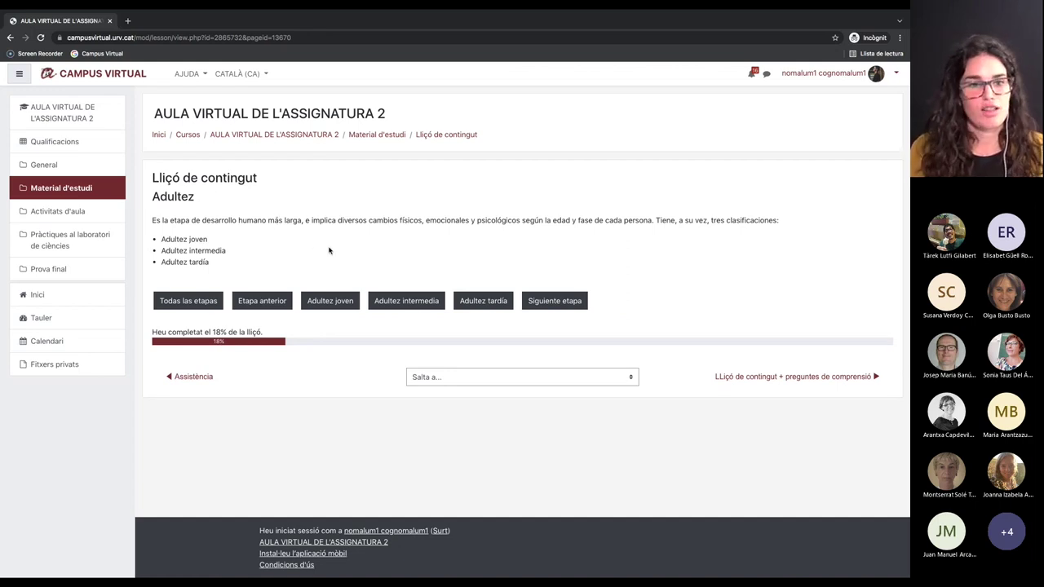
left_click(338, 301)
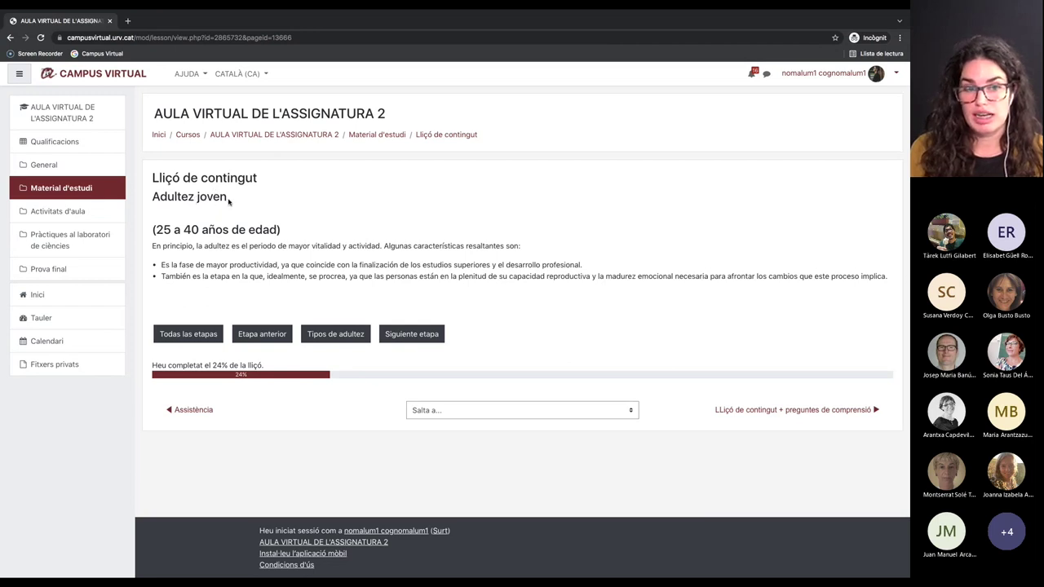
left_click(207, 336)
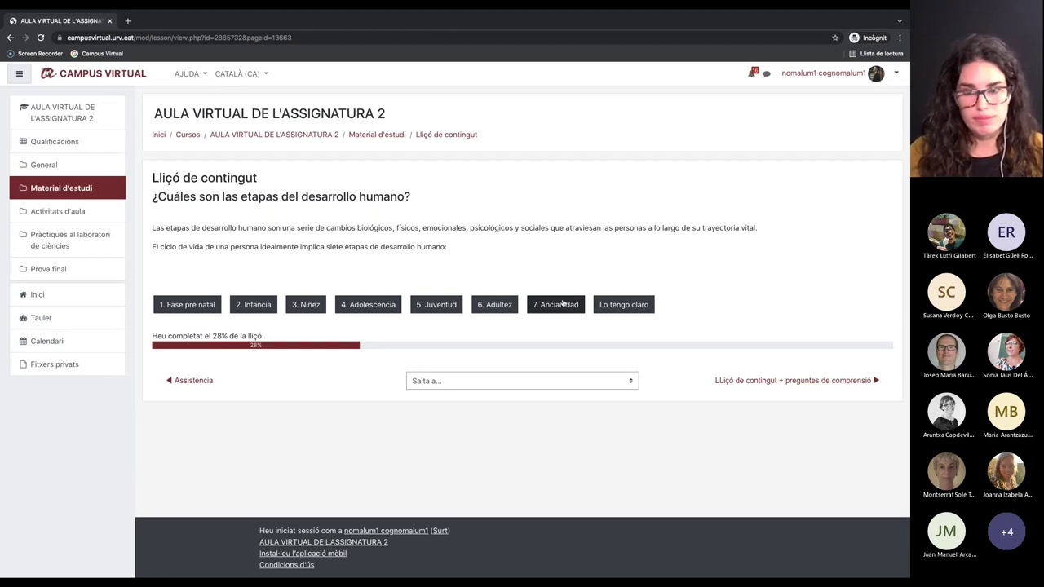
Step: Go to the lesson's final page with "Lo tengo claro" and highlight the completion progress text there
left_click(620, 306)
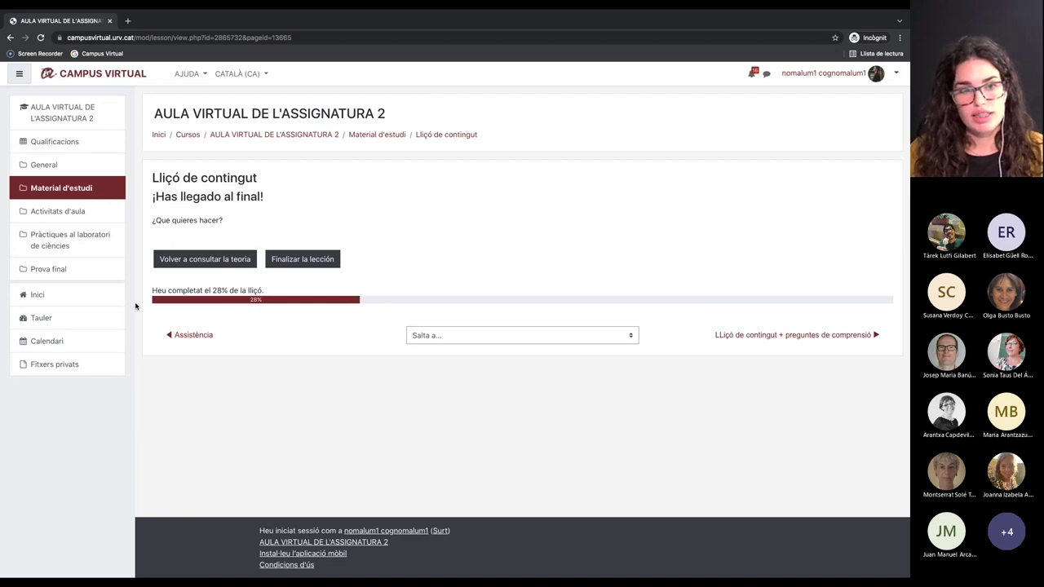
left_click_drag(152, 290, 265, 292)
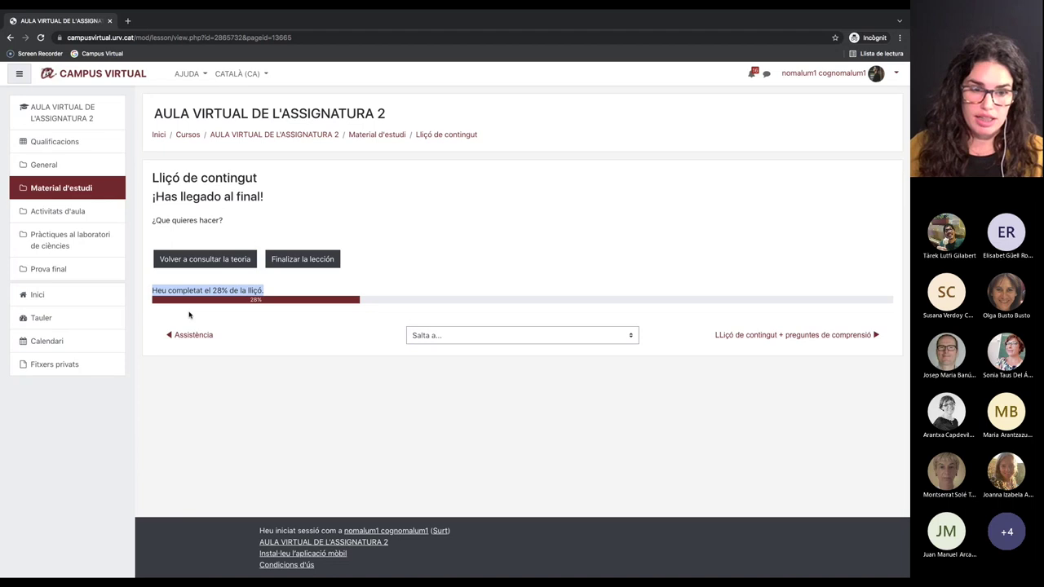
left_click(345, 315)
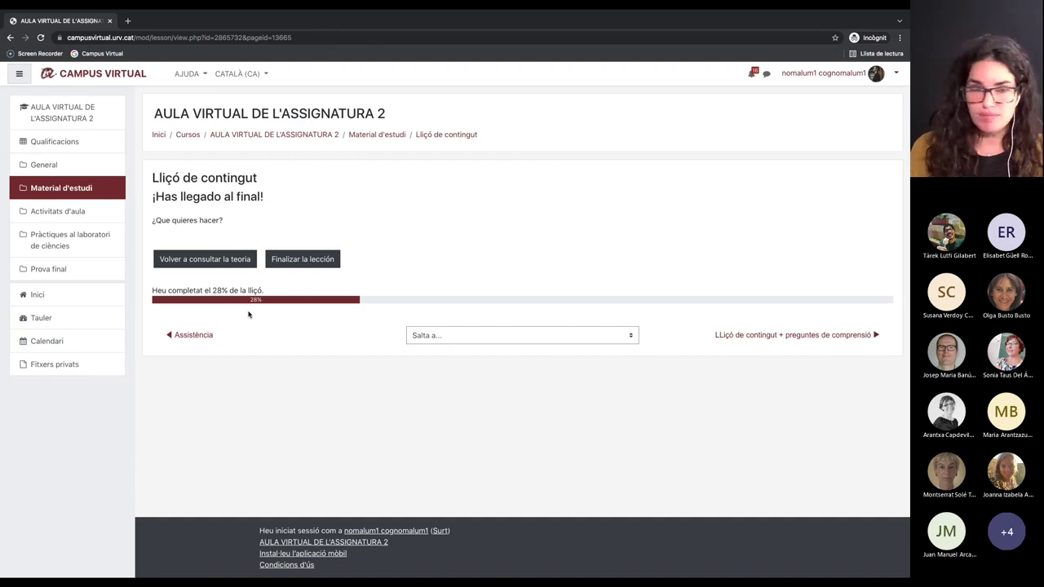
Step: Return to the course page and look over the lessons under Material d'estudi and the course's available actions
left_click(310, 137)
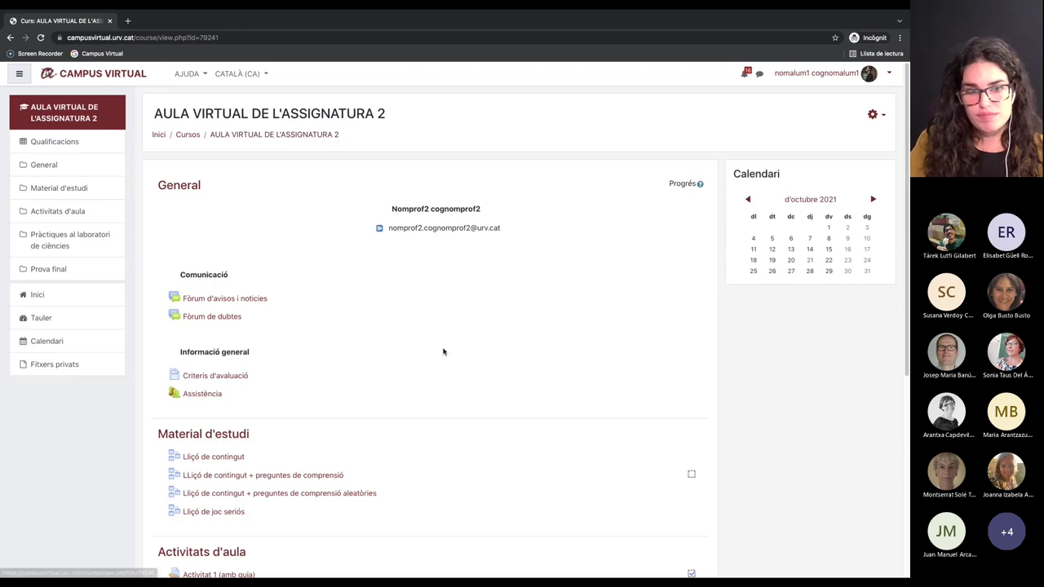
scroll(447, 361, "down", 1)
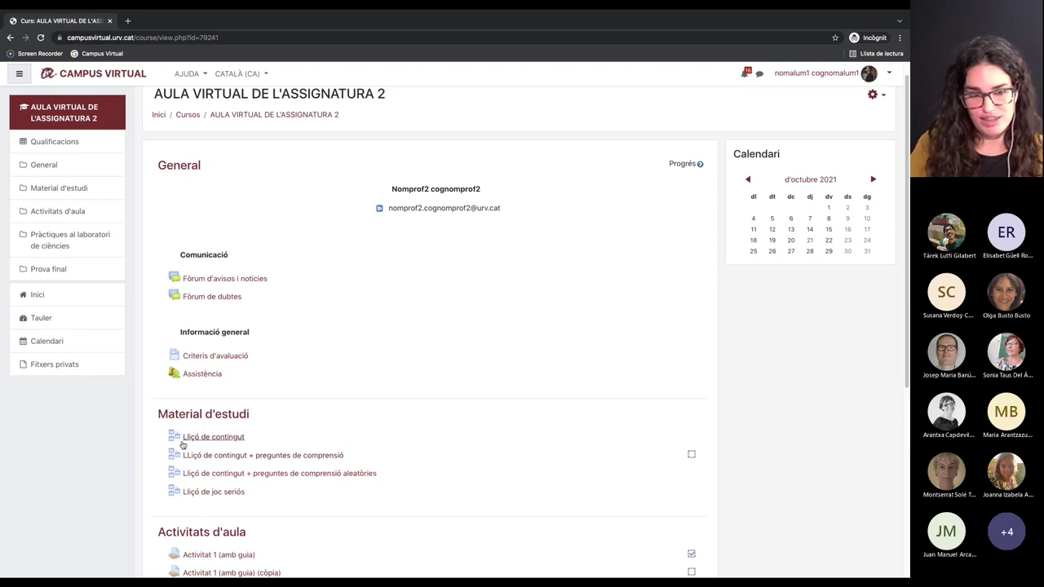
scroll(449, 377, "down", 1)
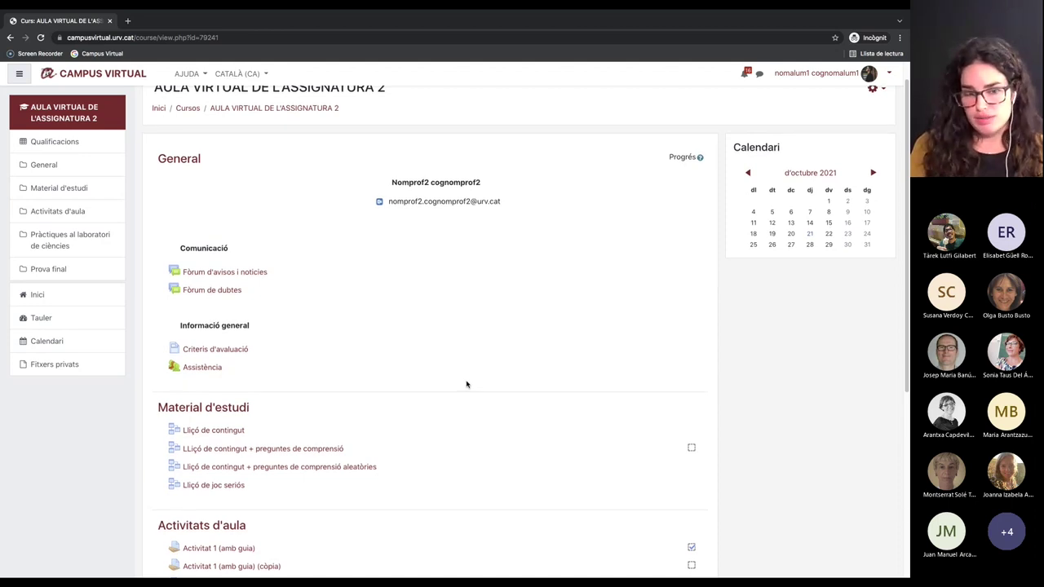
scroll(474, 382, "up", 1)
left_click(876, 115)
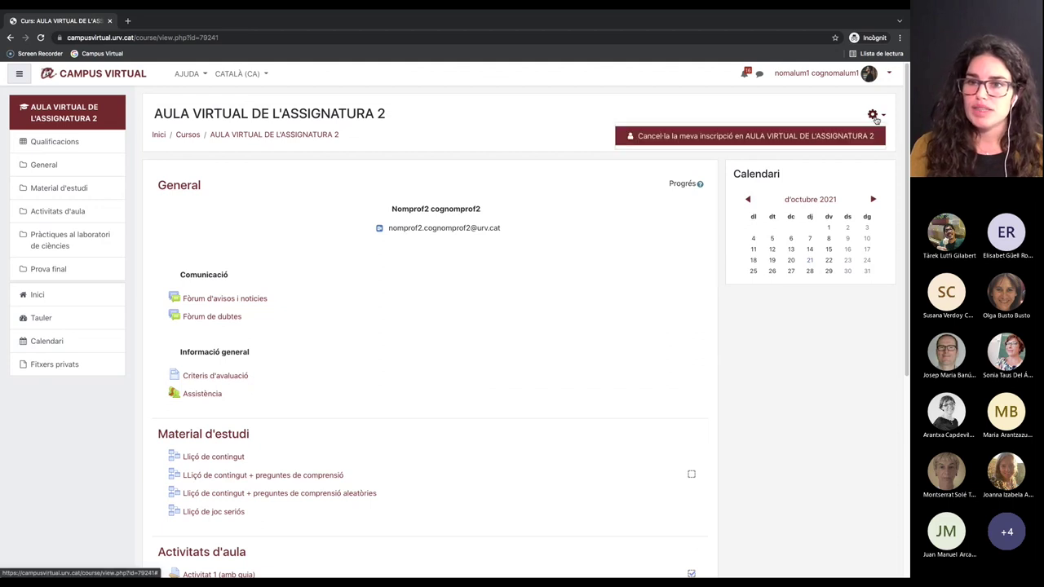
left_click(874, 116)
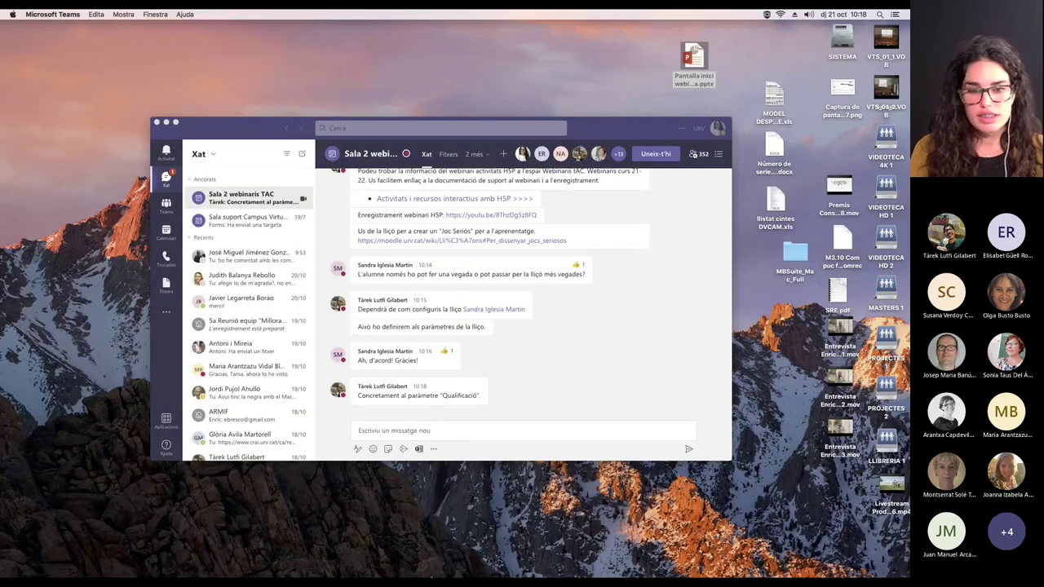
Step: Switch to the other Chrome window, where the same course is open in the teacher's view
mouse_move(511, 571)
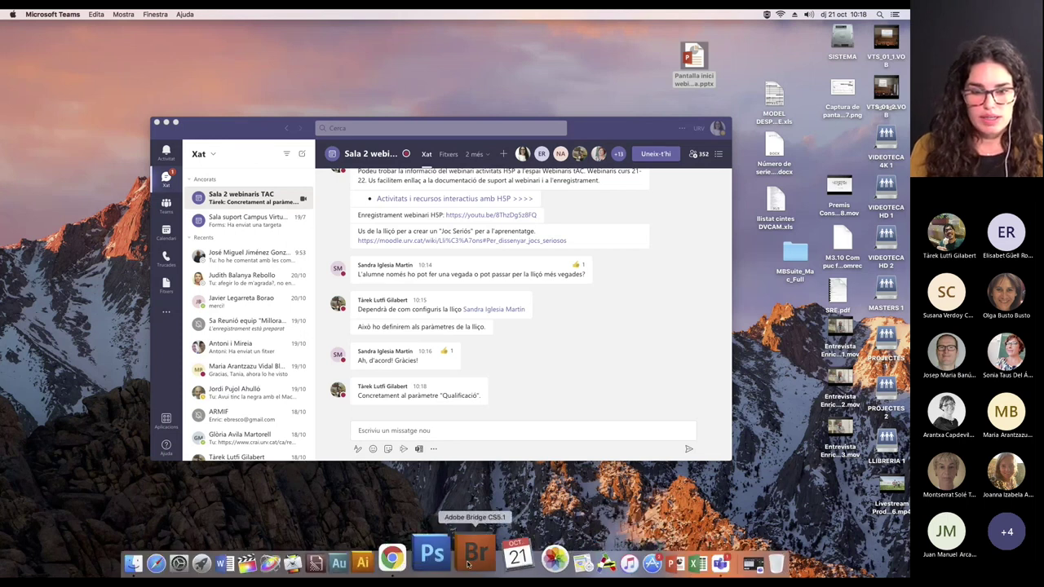
right_click(427, 561)
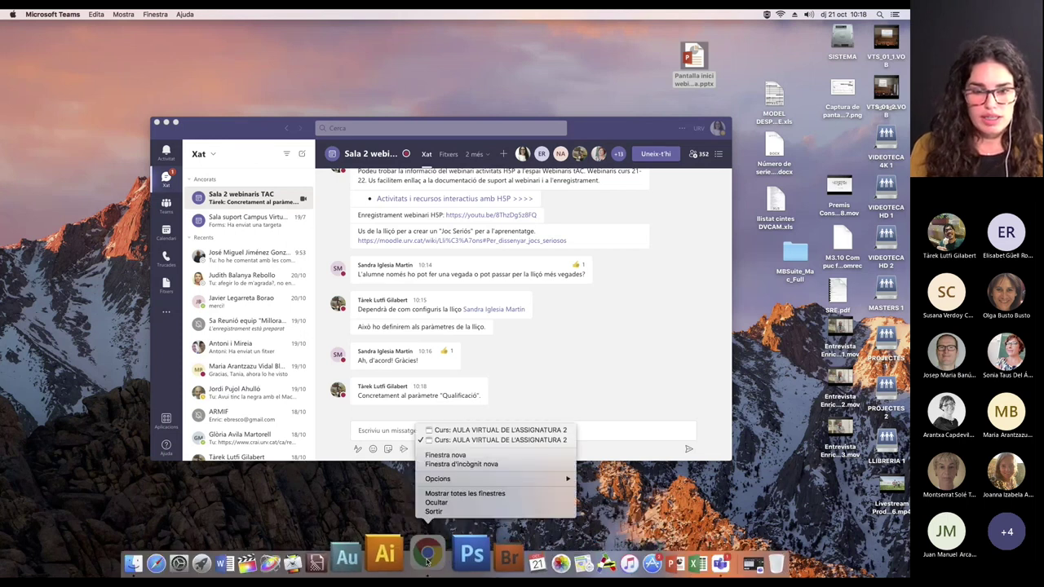
left_click(469, 431)
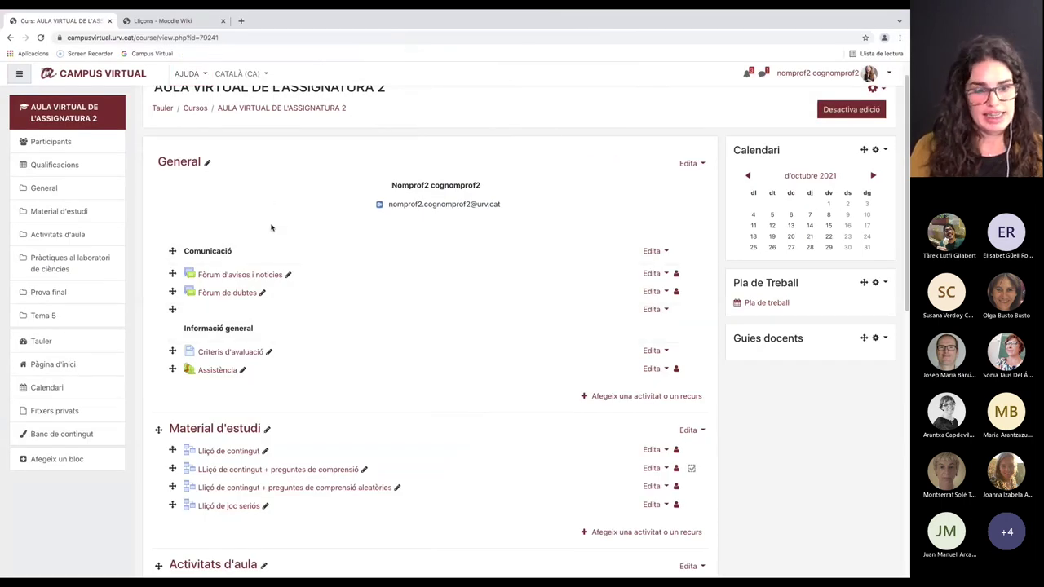
Step: Add a new Lliçó activity to the Material d'estudi section and enter "g" as its name
scroll(367, 308, "down", 1)
scroll(367, 307, "down", 3)
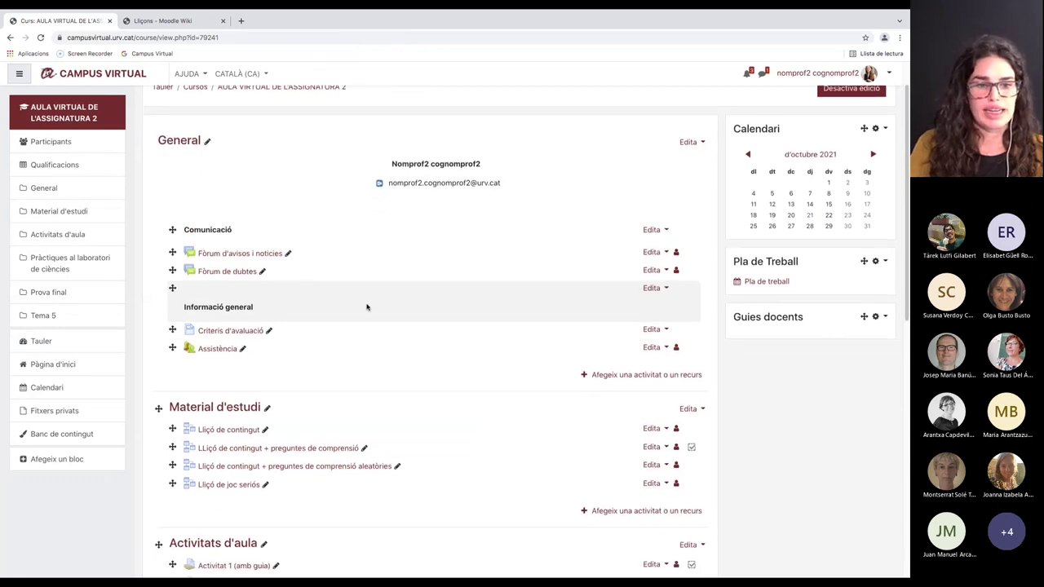
left_click(618, 444)
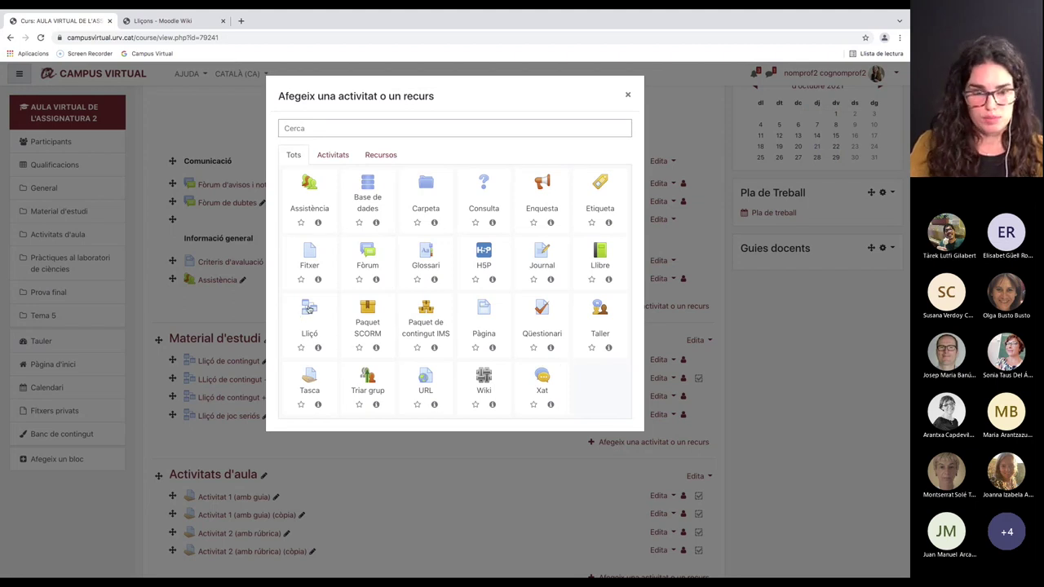
left_click(309, 310)
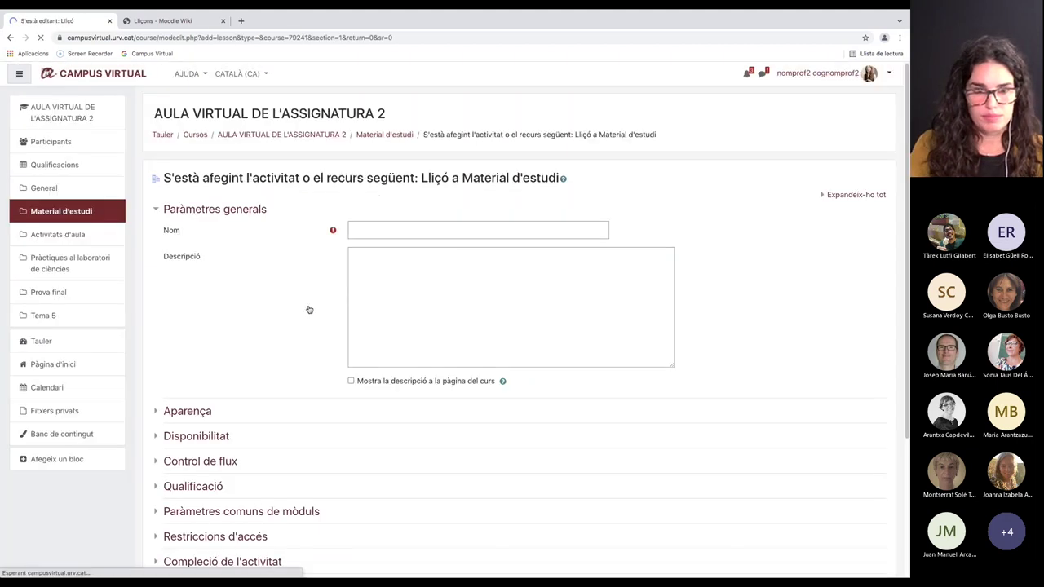
left_click(400, 234)
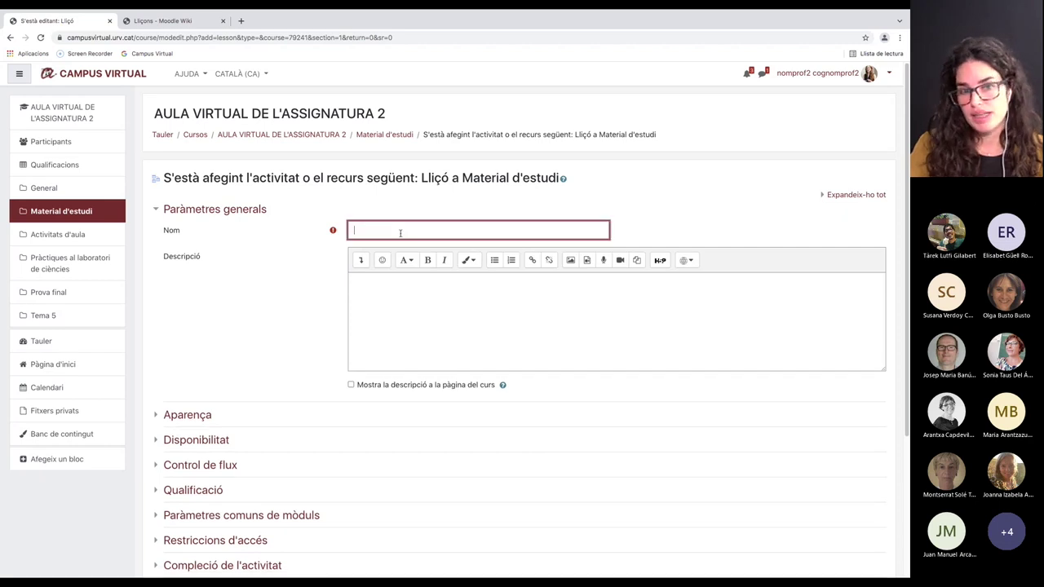
type("g")
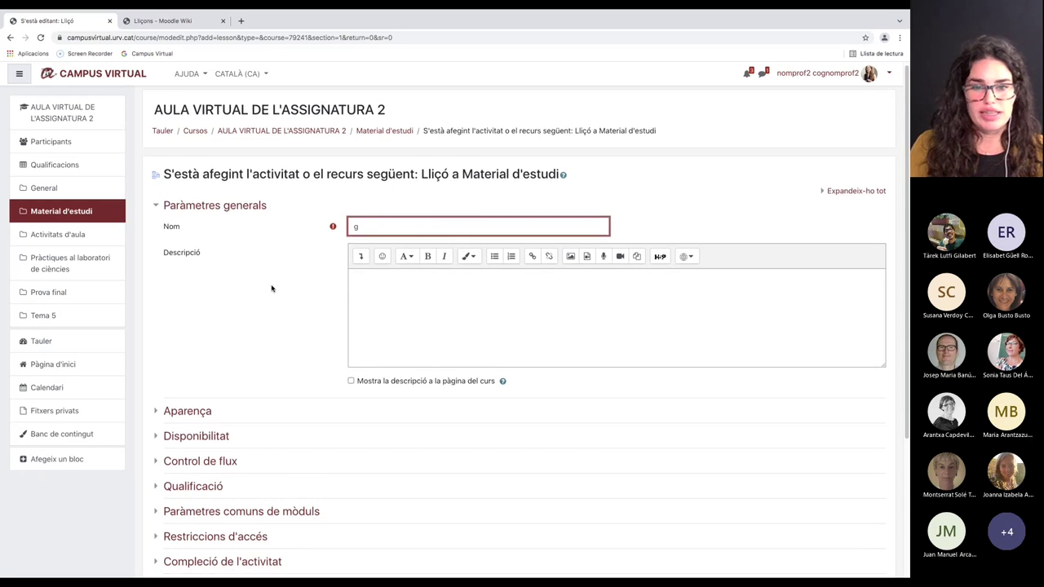
Step: Expand the lesson's Aparença settings, including the additional options, and review them
scroll(274, 288, "down", 2)
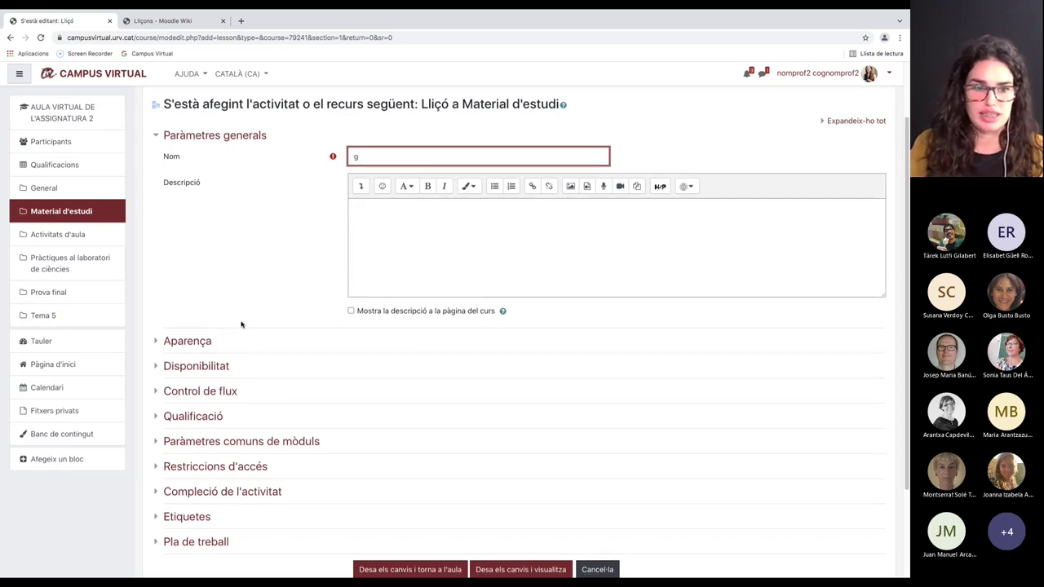
scroll(238, 324, "down", 1)
left_click(205, 327)
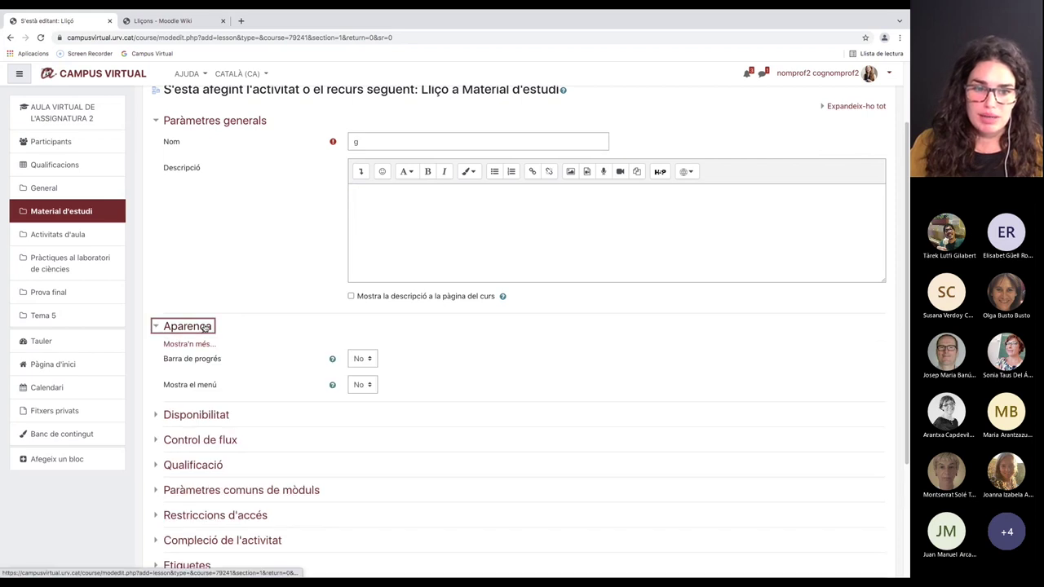
scroll(205, 327, "down", 1)
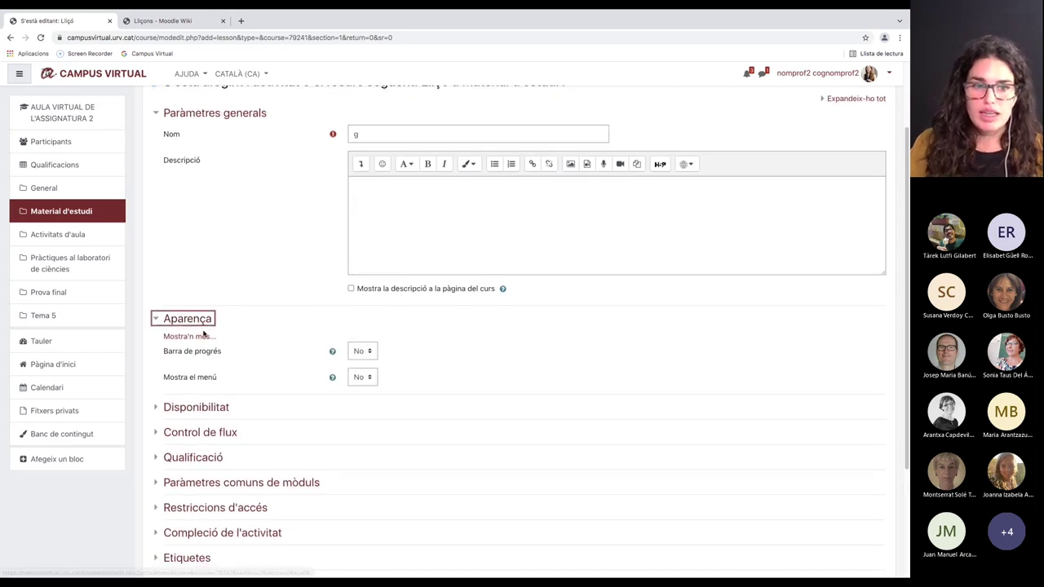
left_click(200, 337)
scroll(245, 334, "up", 1)
scroll(274, 331, "down", 5)
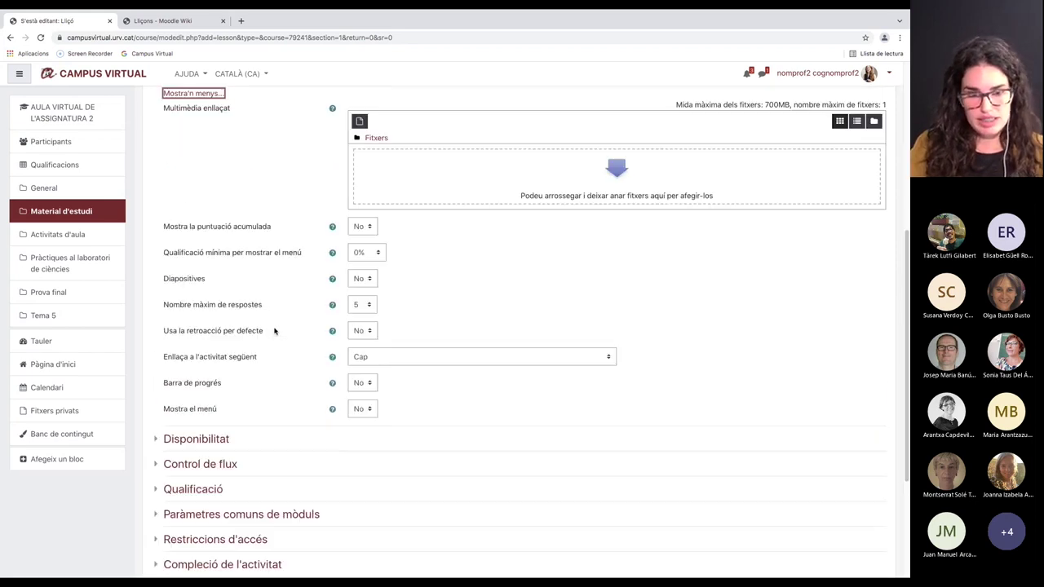
scroll(275, 331, "up", 1)
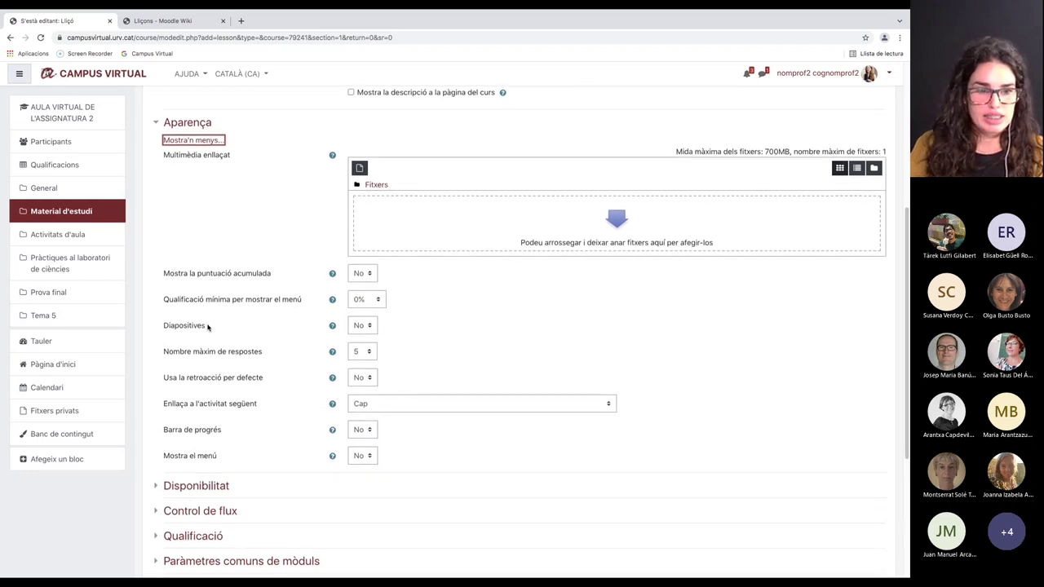
scroll(208, 329, "down", 1)
Step: Try the "Barra de progrés" option at Sí and set it back to No
left_click_drag(164, 429, 222, 432)
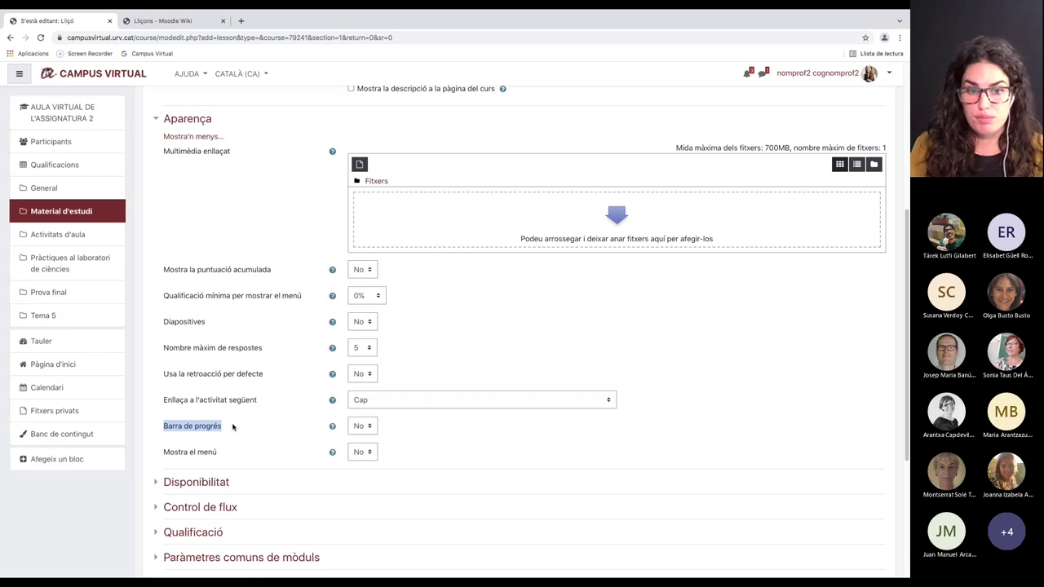
left_click(371, 432)
left_click(367, 439)
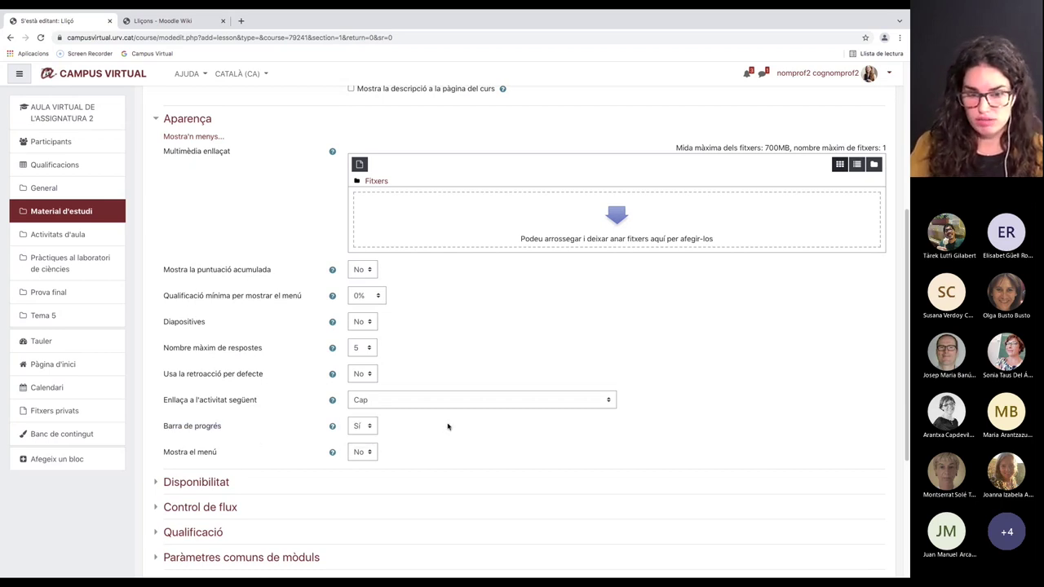
left_click(367, 426)
left_click(359, 426)
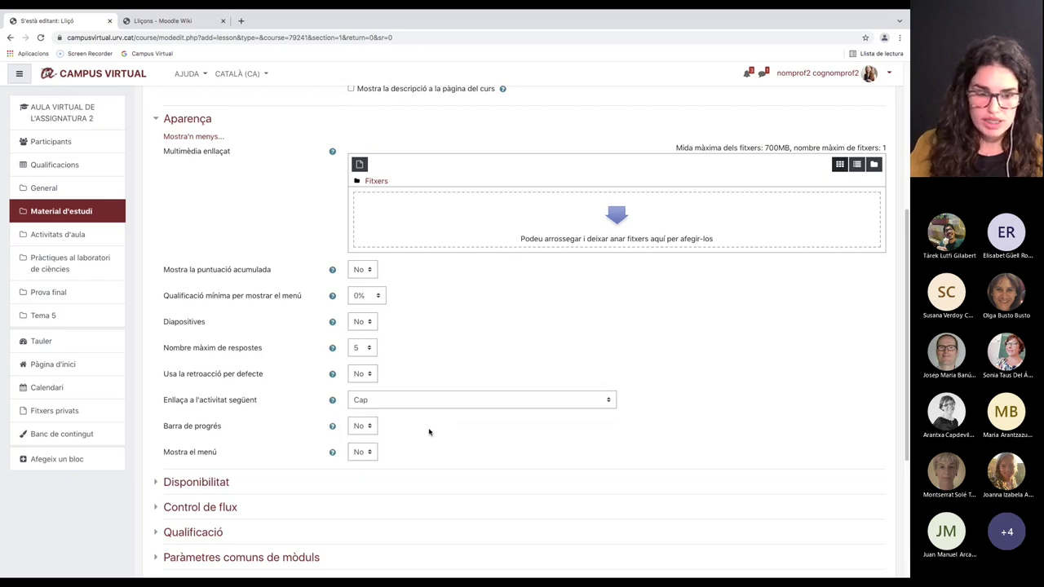
Step: Highlight the "Mostra el menú" option in the Aparença settings and set it to Sí
left_click_drag(226, 454, 164, 454)
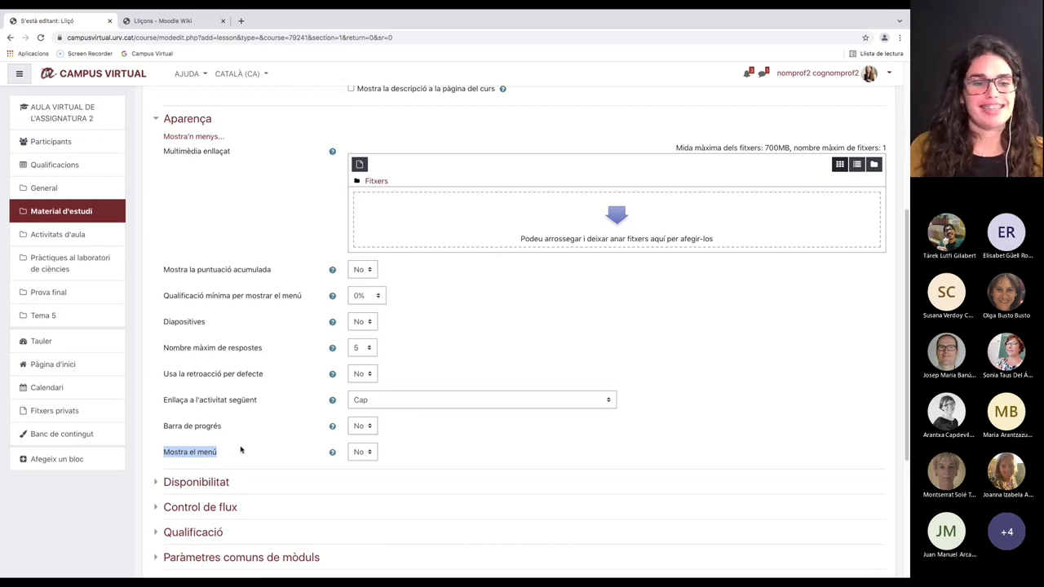
left_click(232, 456)
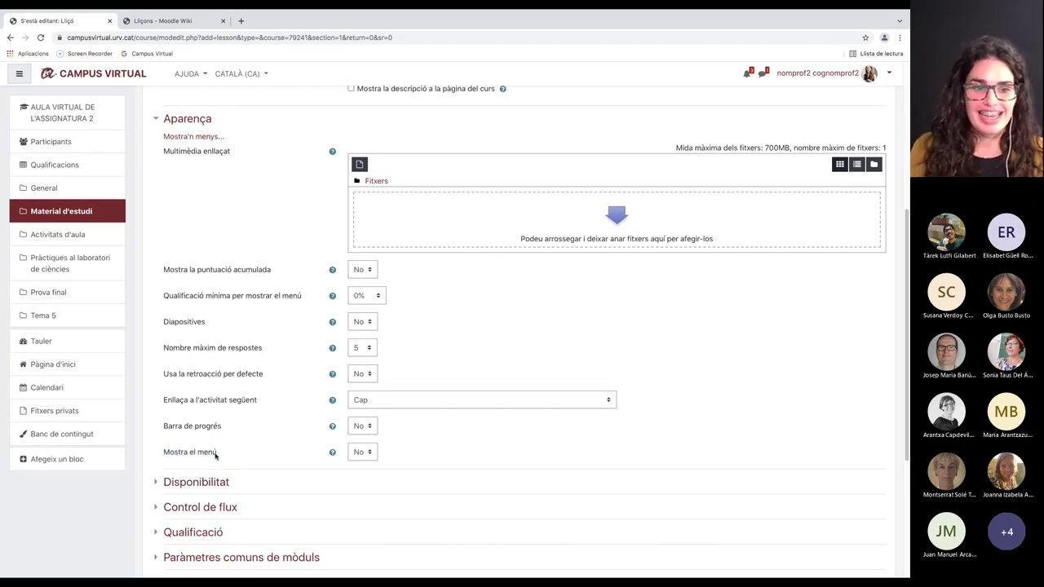
left_click_drag(206, 455, 201, 456)
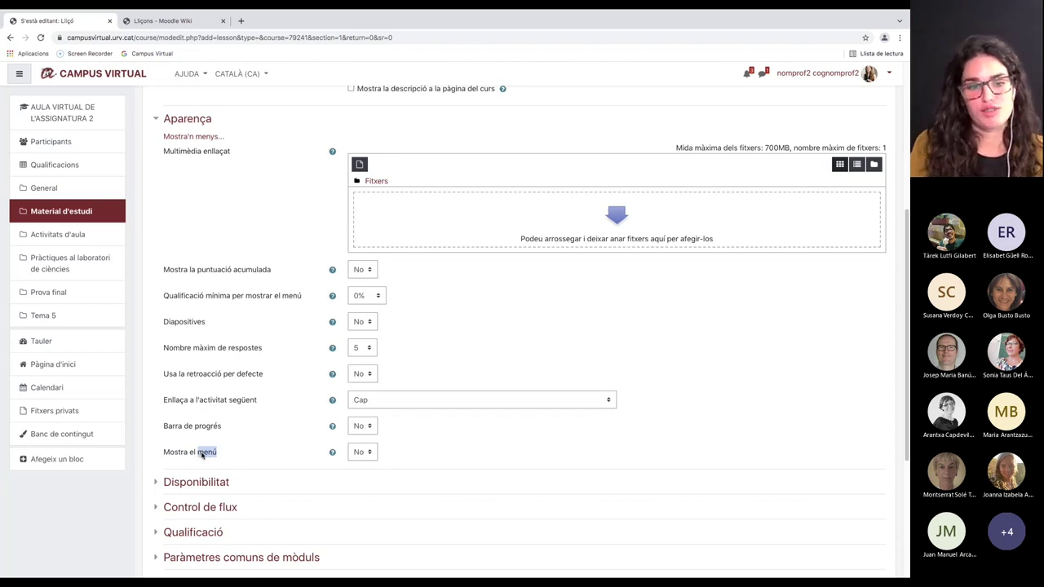
left_click(236, 458)
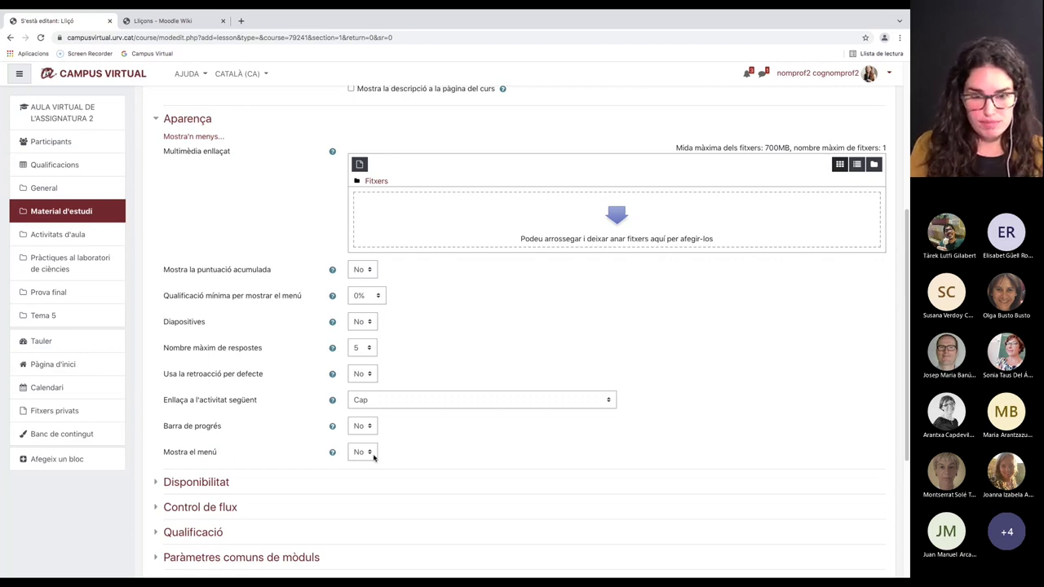
left_click(375, 458)
left_click(359, 463)
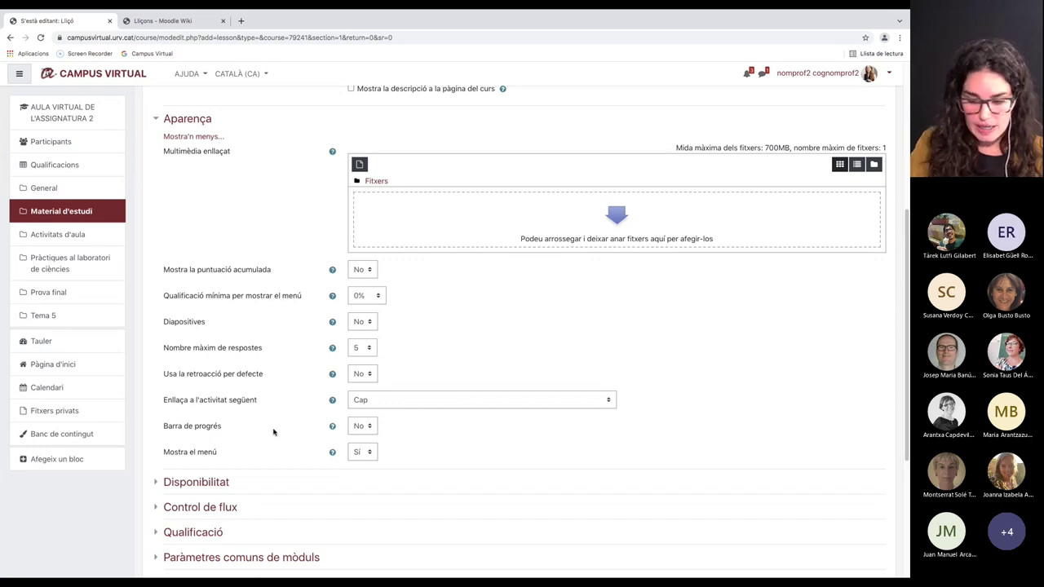
Step: Highlight the "Multimèdia enllaçat" setting, switch to the Moodle Wiki's Lliçons page and go to its "Pàgina de contingut" section
left_click_drag(163, 152, 229, 158)
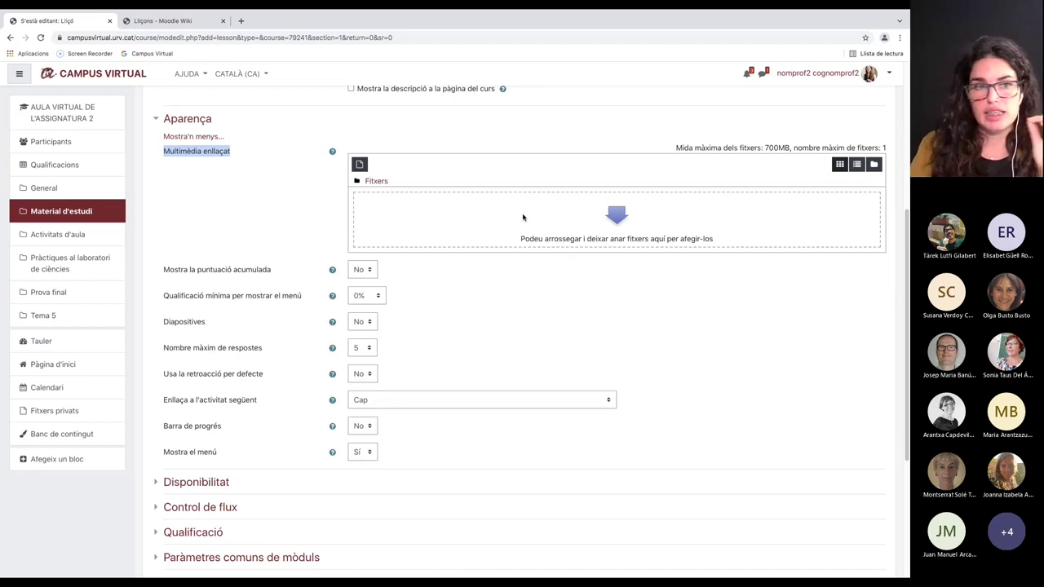
left_click(185, 22)
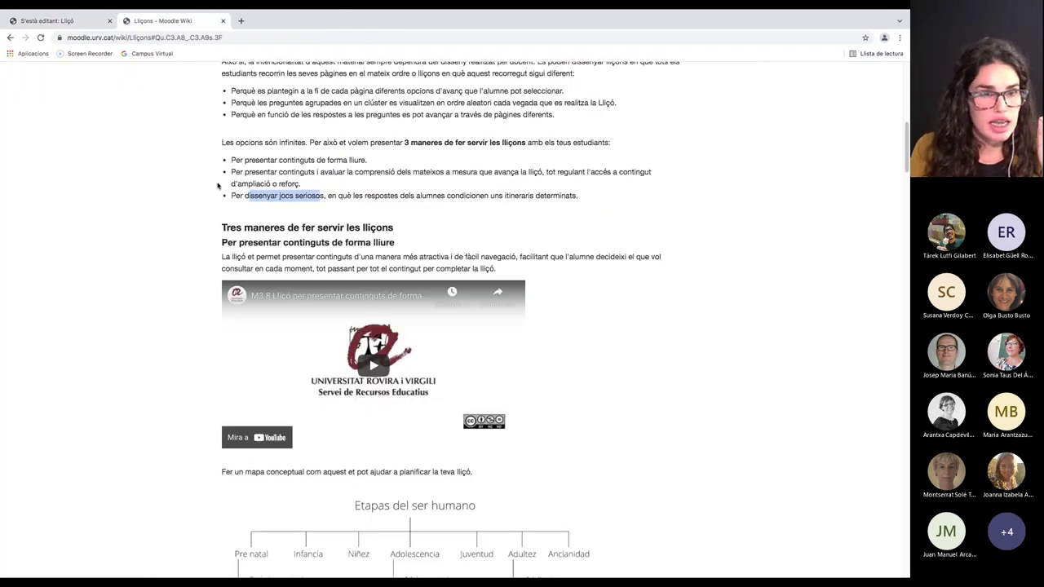
scroll(786, 306, "down", 12)
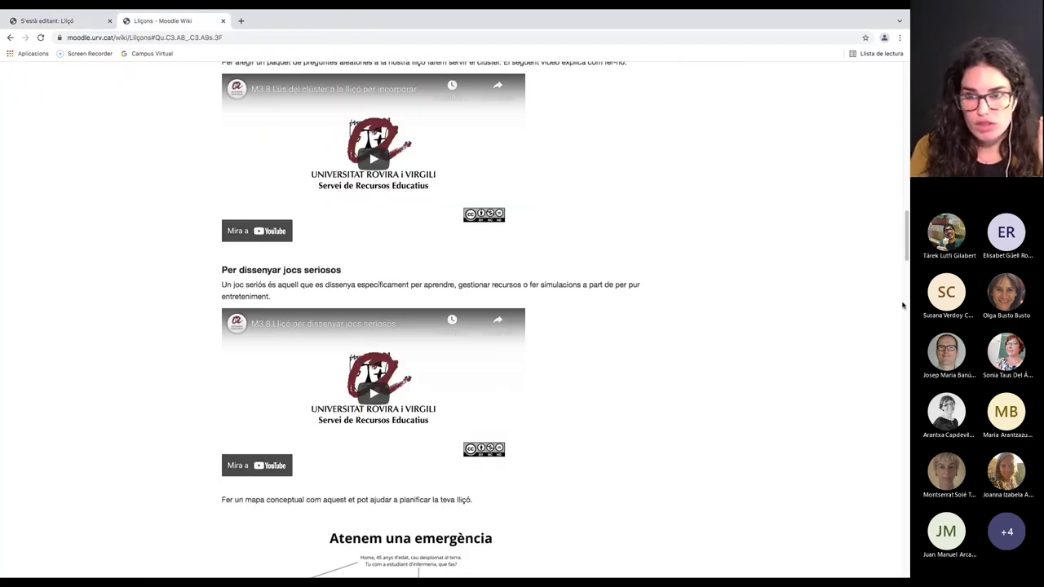
left_click_drag(905, 247, 906, 95)
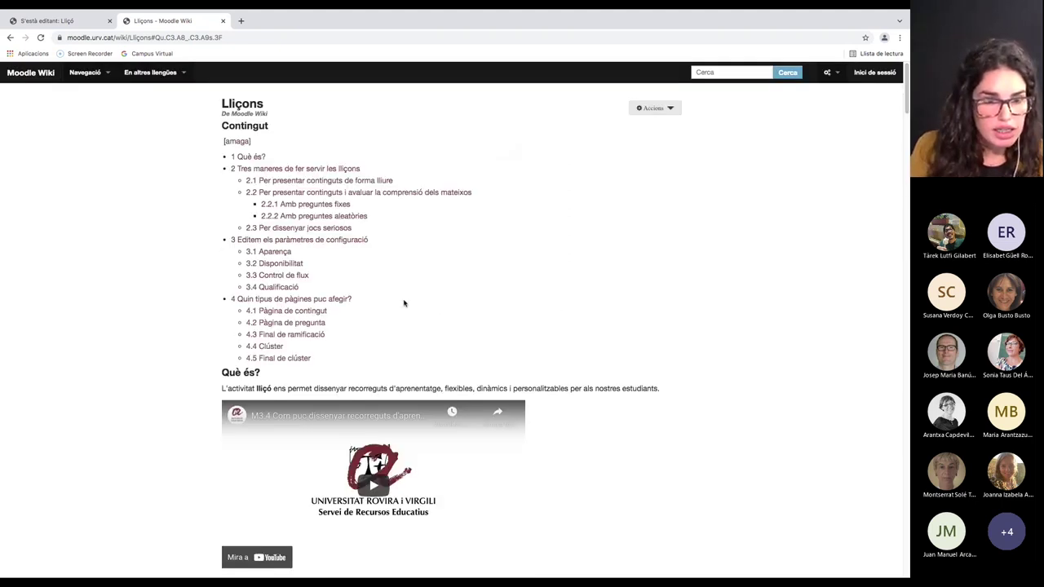
left_click(302, 313)
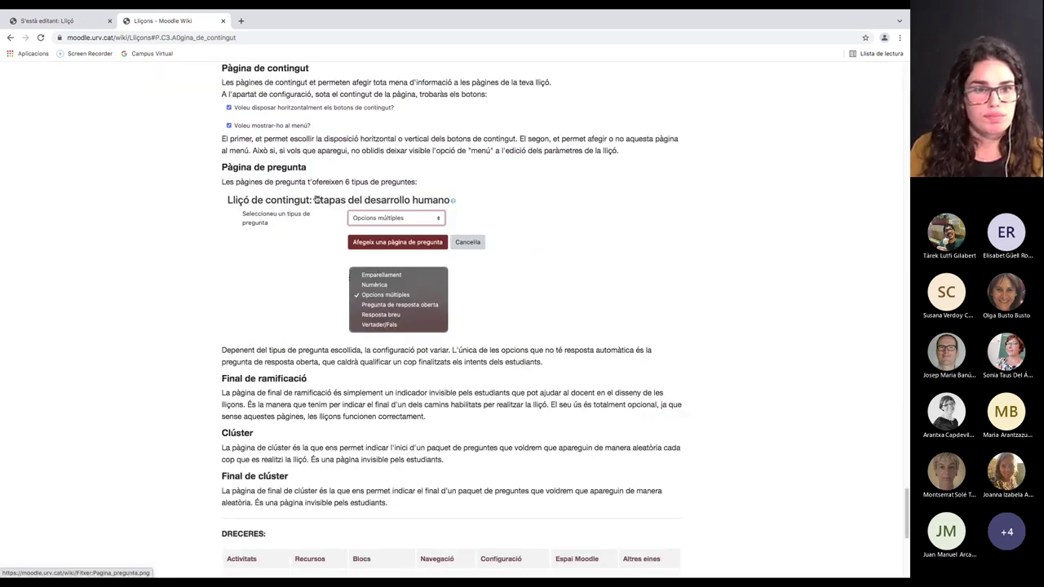
Step: Find the wiki's explanation of the Aparença parameters, including the linked multimedia file
scroll(317, 198, "up", 1)
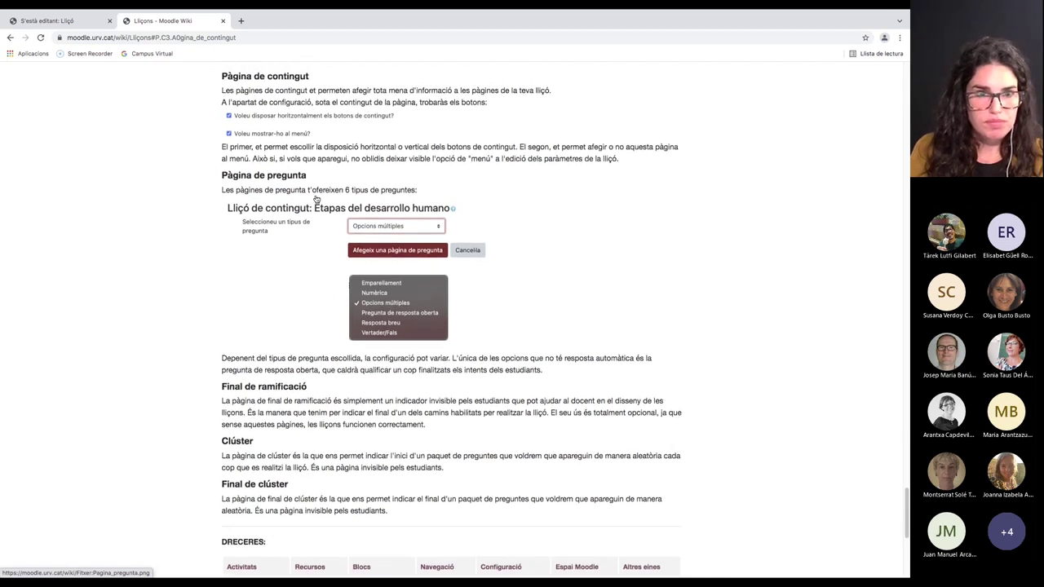
scroll(317, 198, "up", 1)
scroll(317, 199, "up", 5)
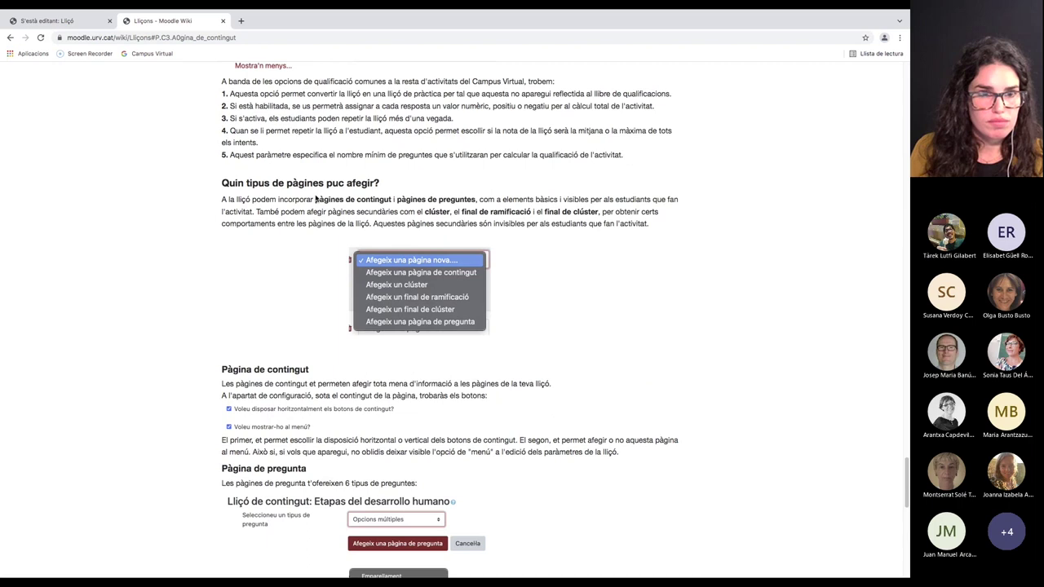
scroll(316, 198, "up", 5)
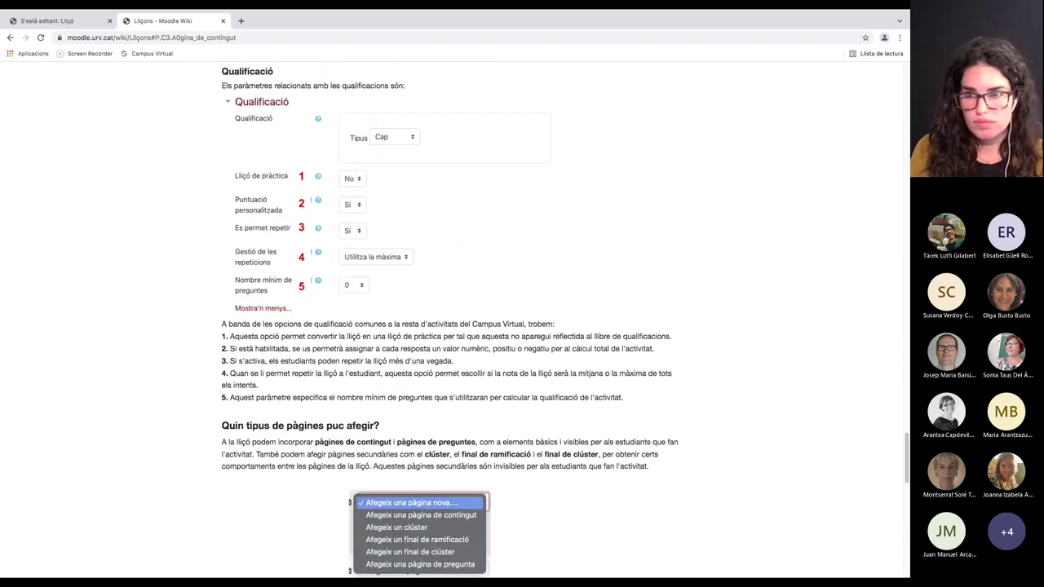
scroll(391, 279, "up", 15)
scroll(391, 280, "up", 9)
scroll(391, 280, "down", 1)
scroll(390, 424, "down", 1)
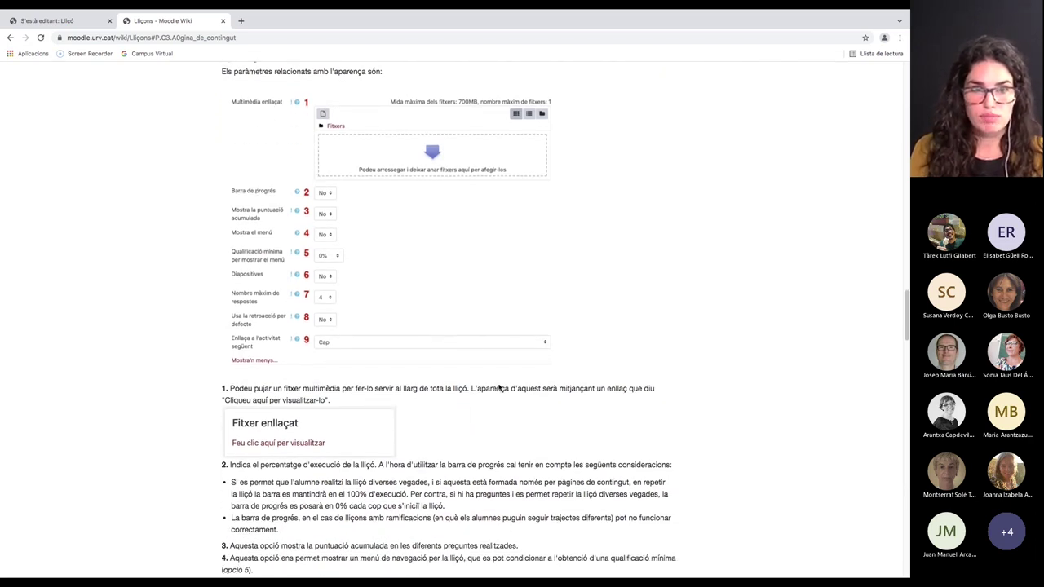
Step: Return from the wiki to the lesson form, highlight "Nombre màxim de respostes" in the Aparença settings and set it to 10
scroll(498, 383, "down", 1)
scroll(500, 387, "down", 1)
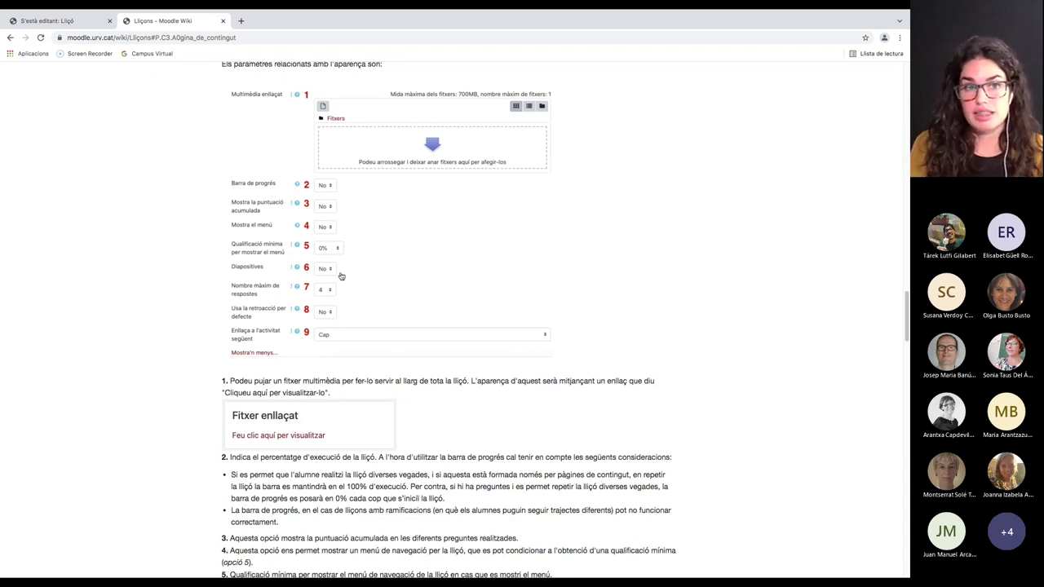
left_click(79, 22)
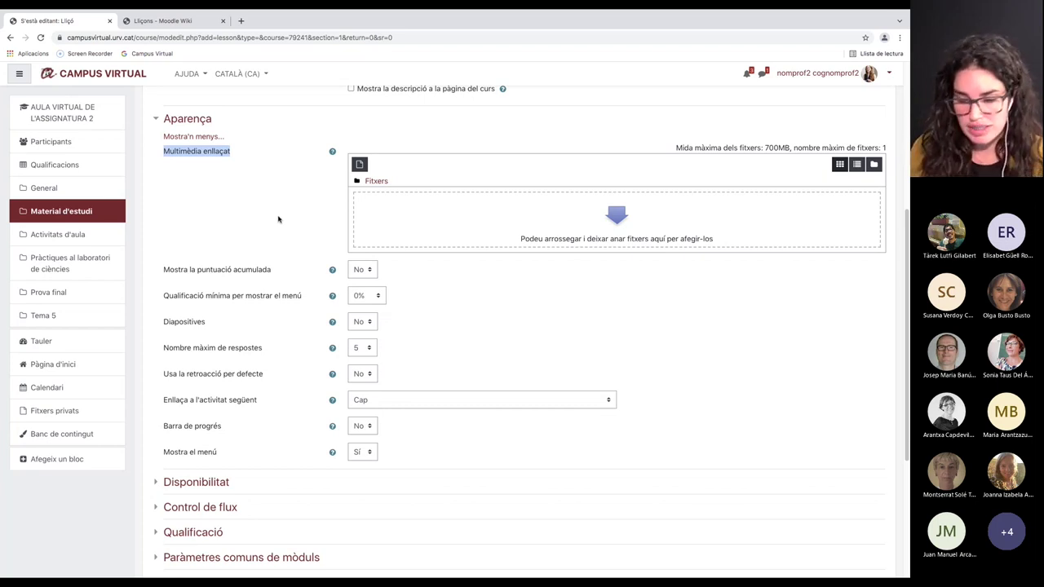
left_click_drag(264, 351, 164, 352)
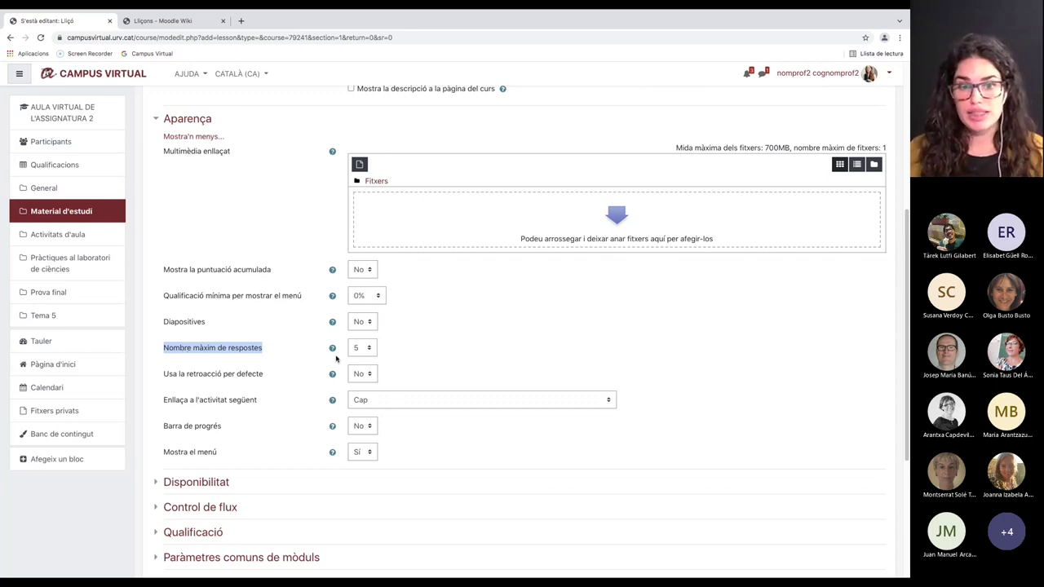
left_click(362, 349)
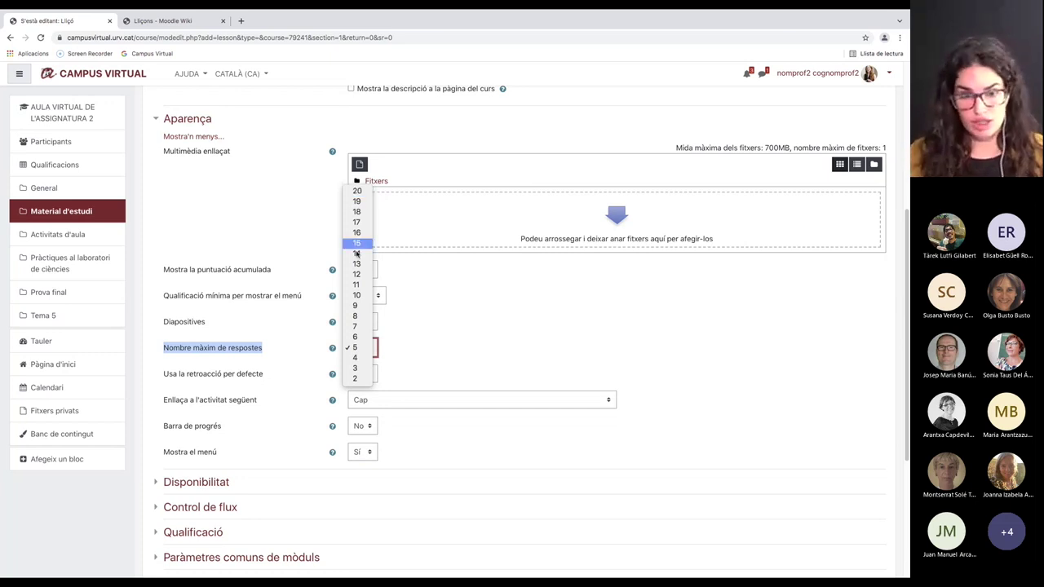
left_click(357, 296)
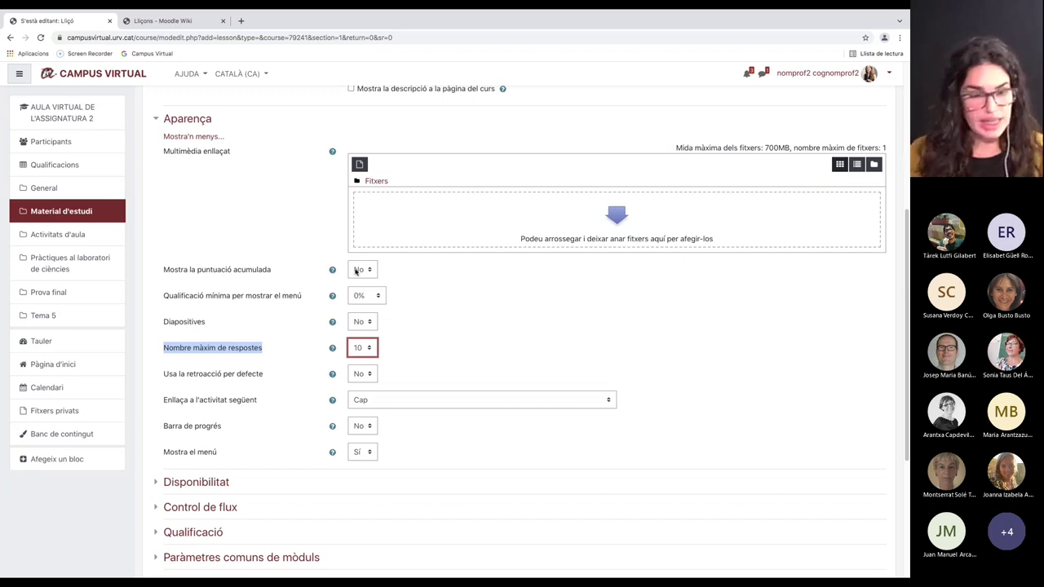
Step: Highlight the "Enllaça a l'activitat següent" setting, and expand the Disponibilitat section with its additional options
left_click_drag(258, 402, 164, 403)
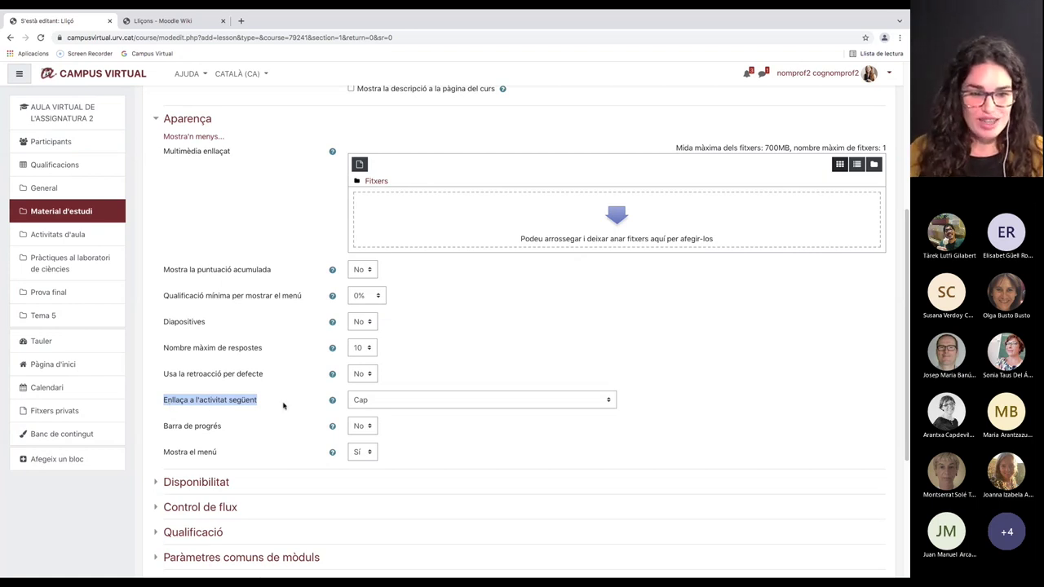
scroll(324, 409, "down", 1)
scroll(325, 409, "down", 5)
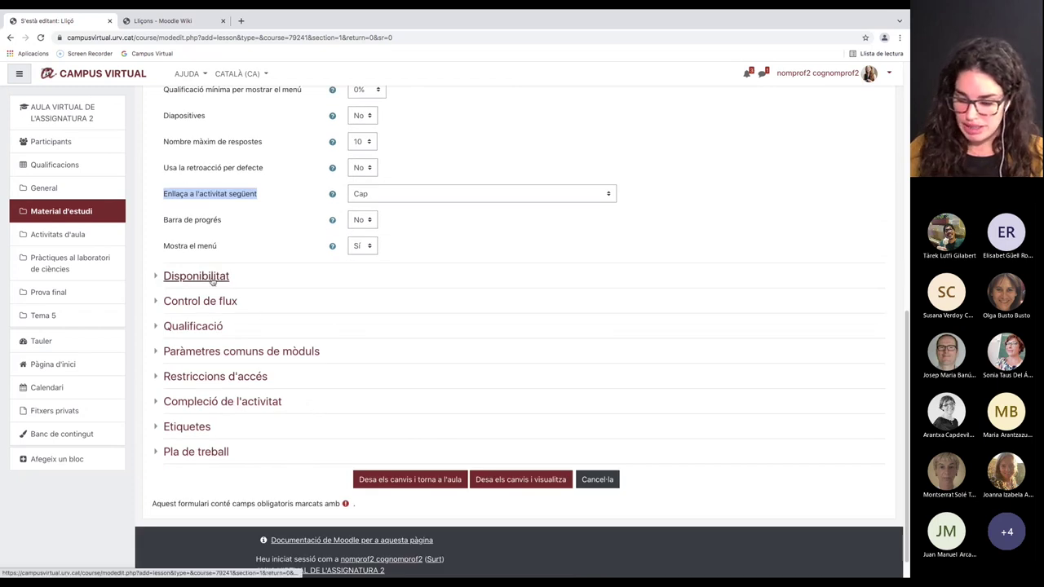
left_click(211, 278)
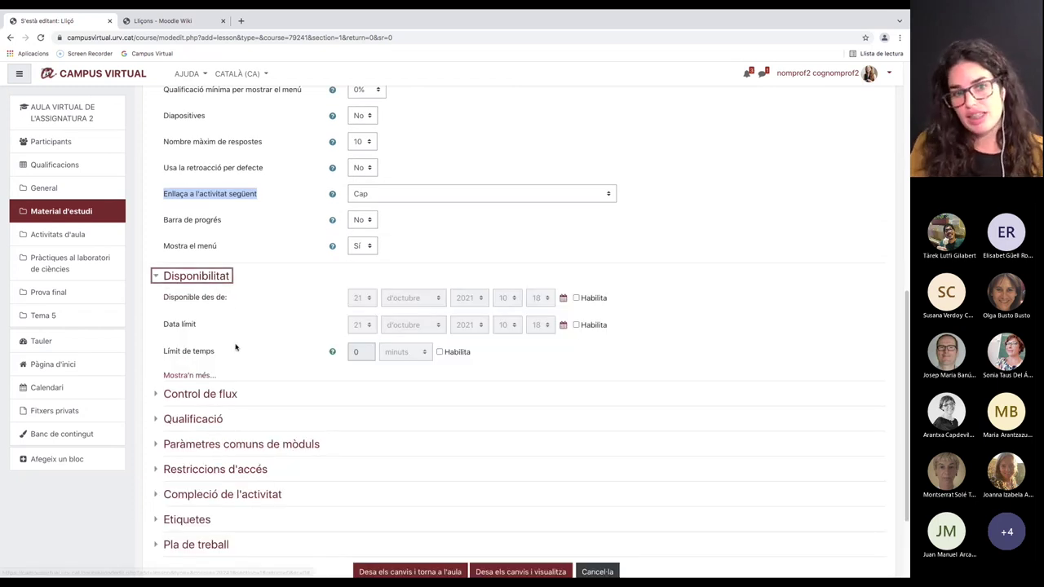
left_click(188, 375)
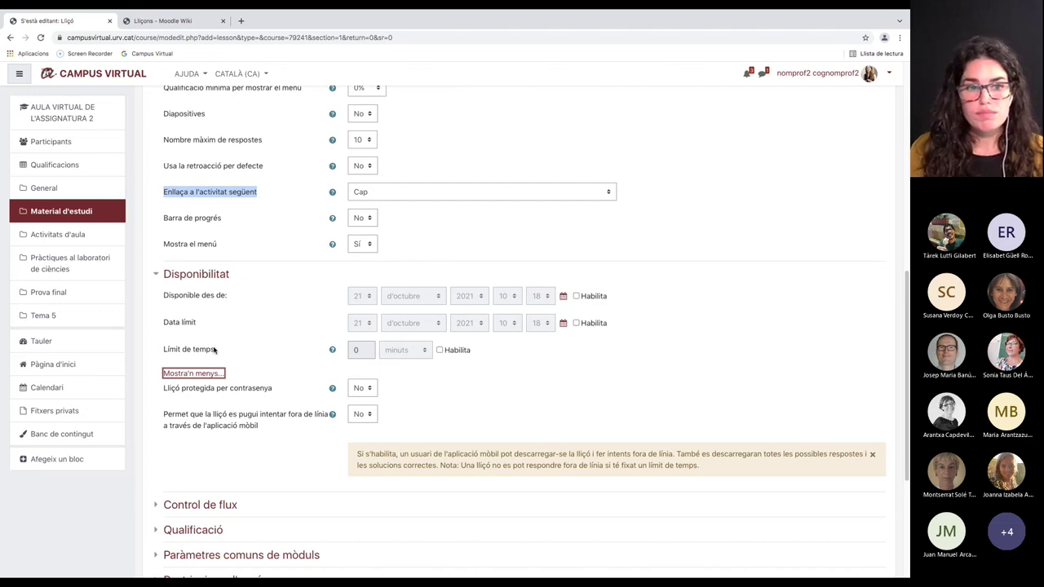
Step: Highlight the "Límit de temps" and "Lliçó protegida per contrasenya" settings in the Disponibilitat section
left_click_drag(216, 351, 164, 351)
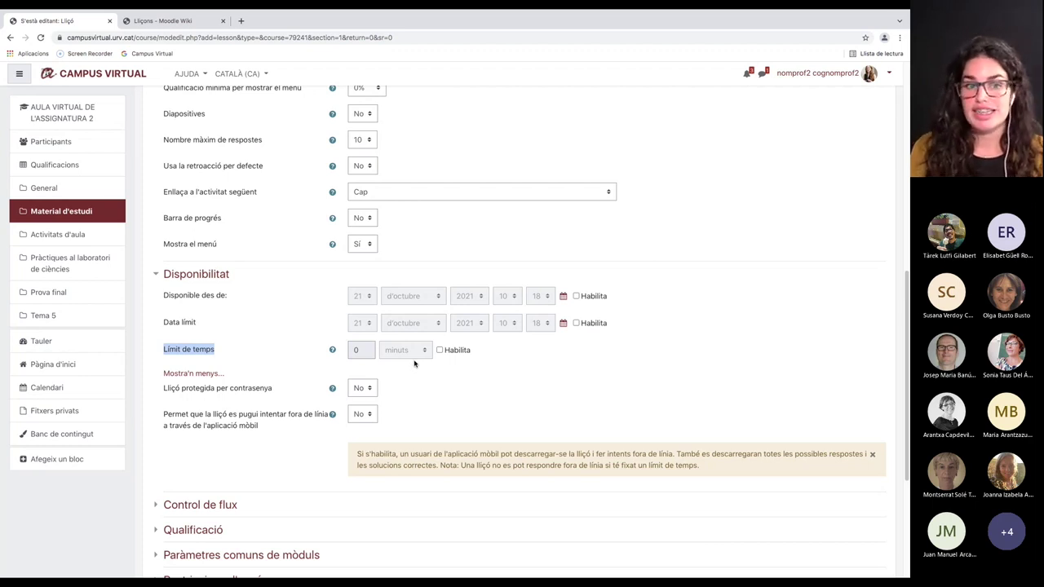
scroll(291, 367, "down", 1)
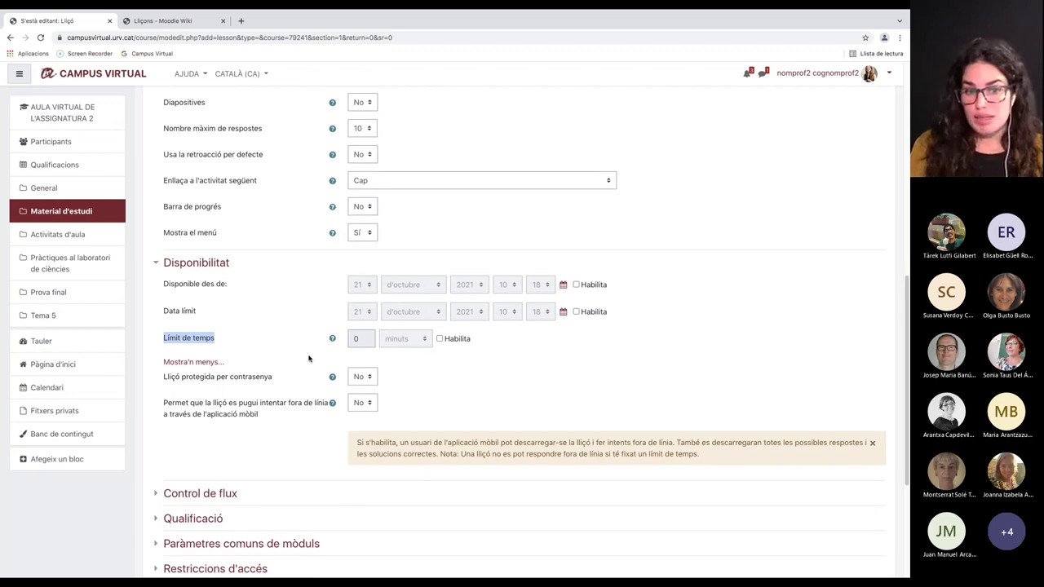
left_click_drag(279, 380, 194, 380)
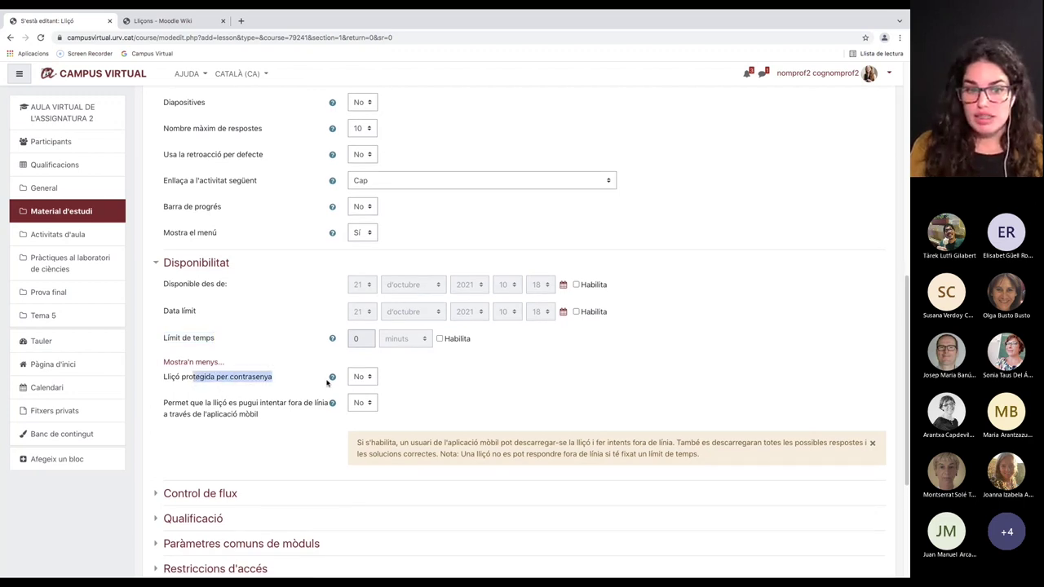
scroll(302, 385, "down", 1)
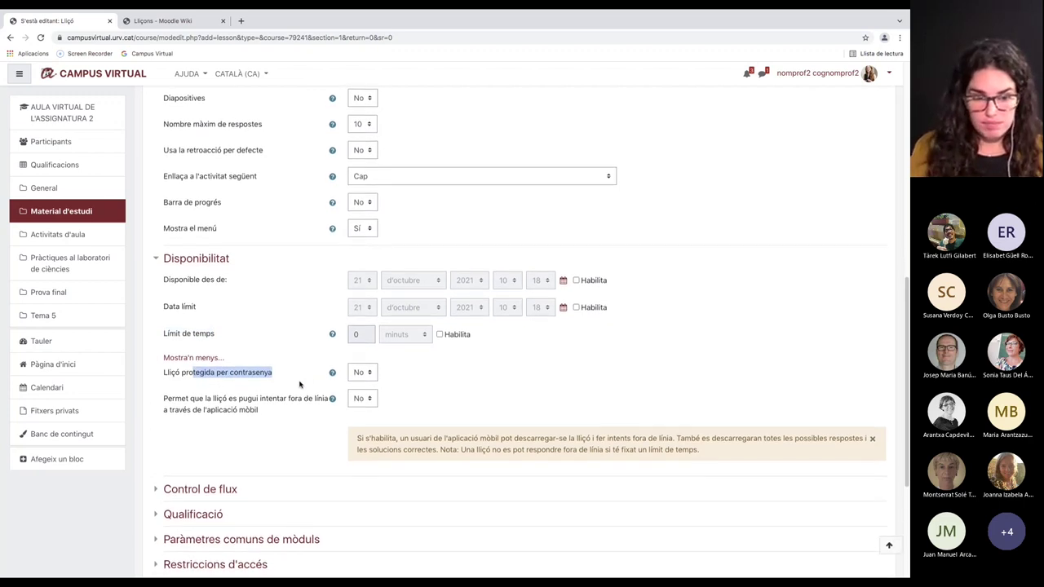
Step: Expand the "Control de flux" section with its additional options and highlight its heading
scroll(300, 384, "down", 4)
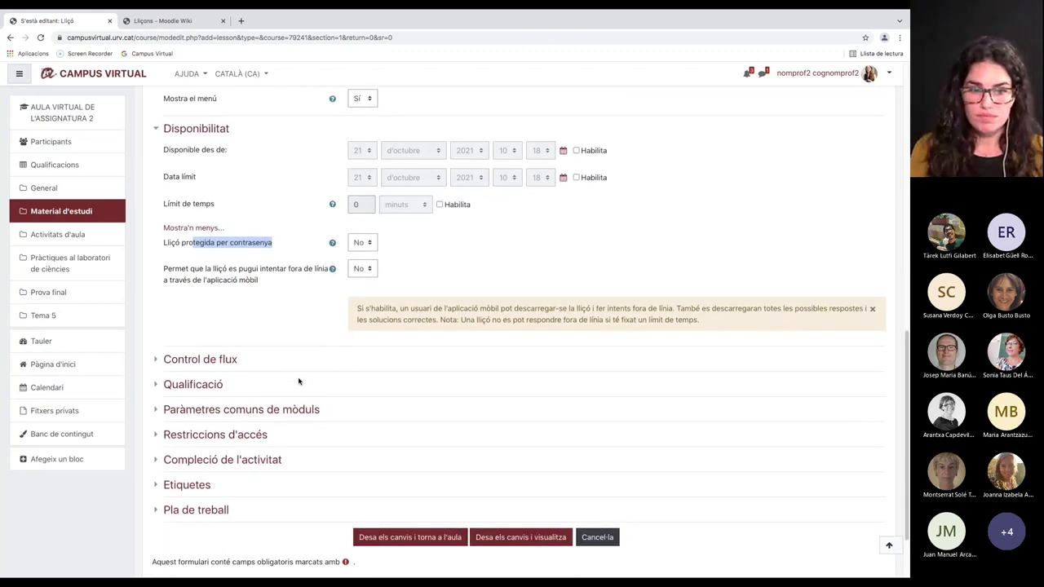
scroll(298, 381, "down", 1)
left_click(227, 327)
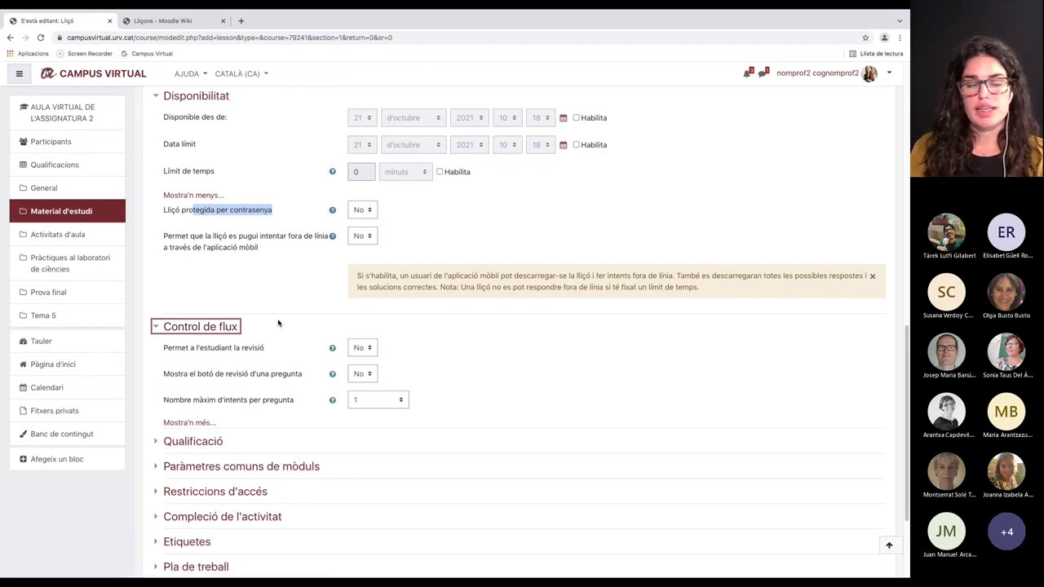
left_click(211, 420)
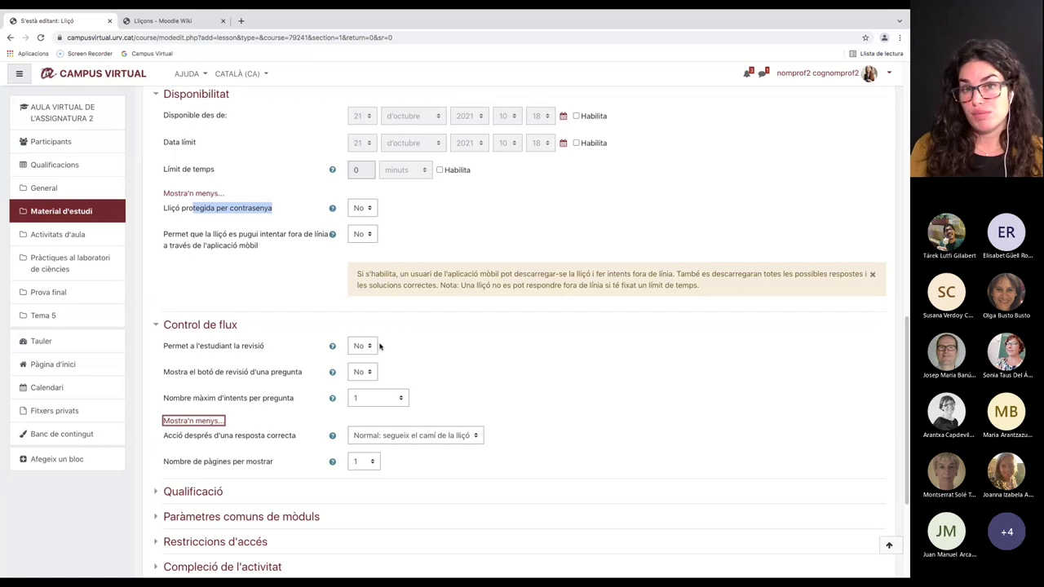
left_click_drag(258, 327, 164, 324)
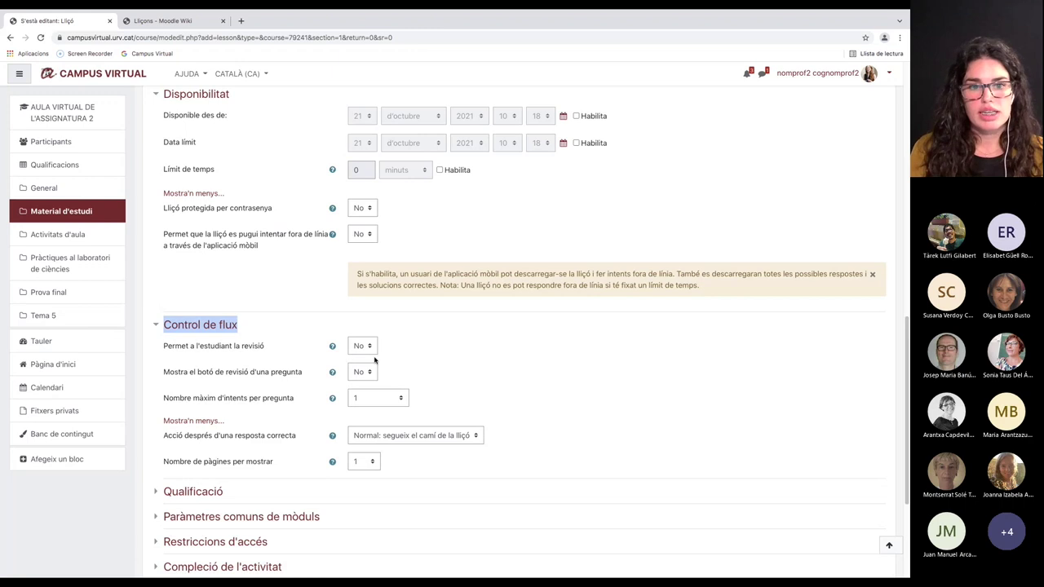
Step: Highlight the "Permet a l'estudiant la revisió" and "Mostra el botó de revisió d'una pregunta" settings in Control de flux
left_click(268, 351)
left_click_drag(206, 350, 249, 352)
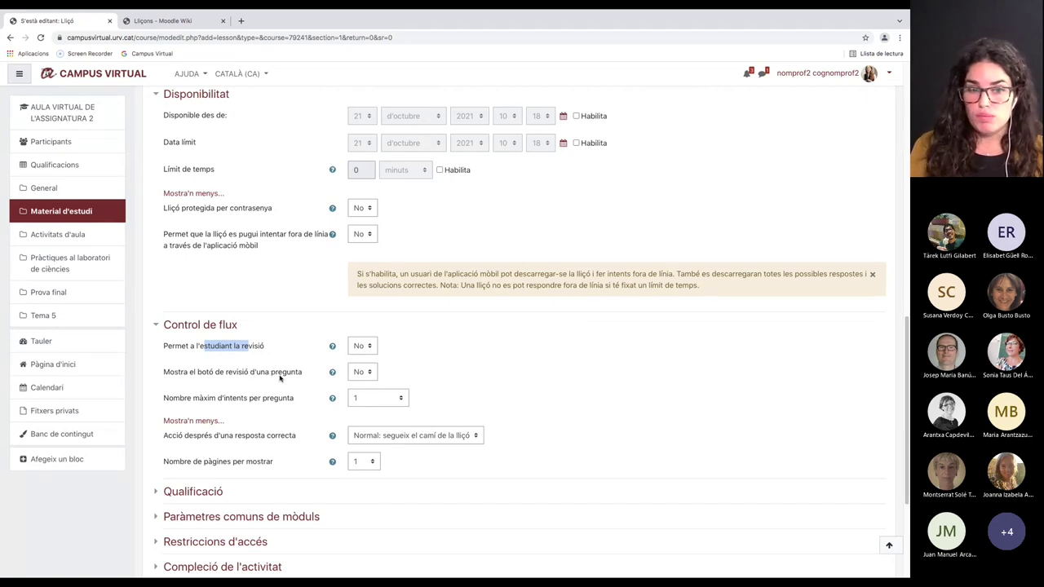
left_click_drag(266, 349, 198, 348)
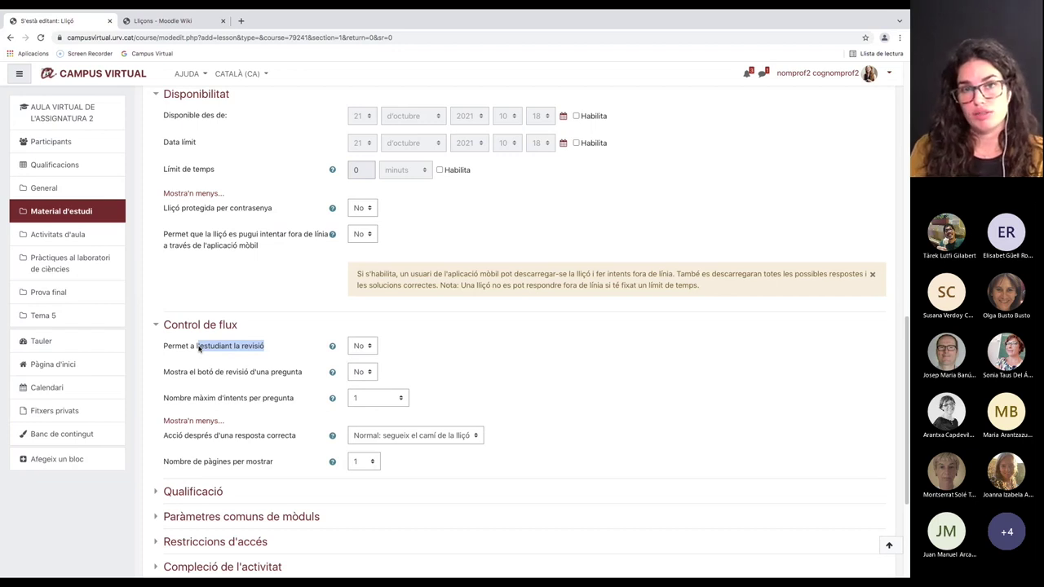
left_click_drag(302, 372, 224, 379)
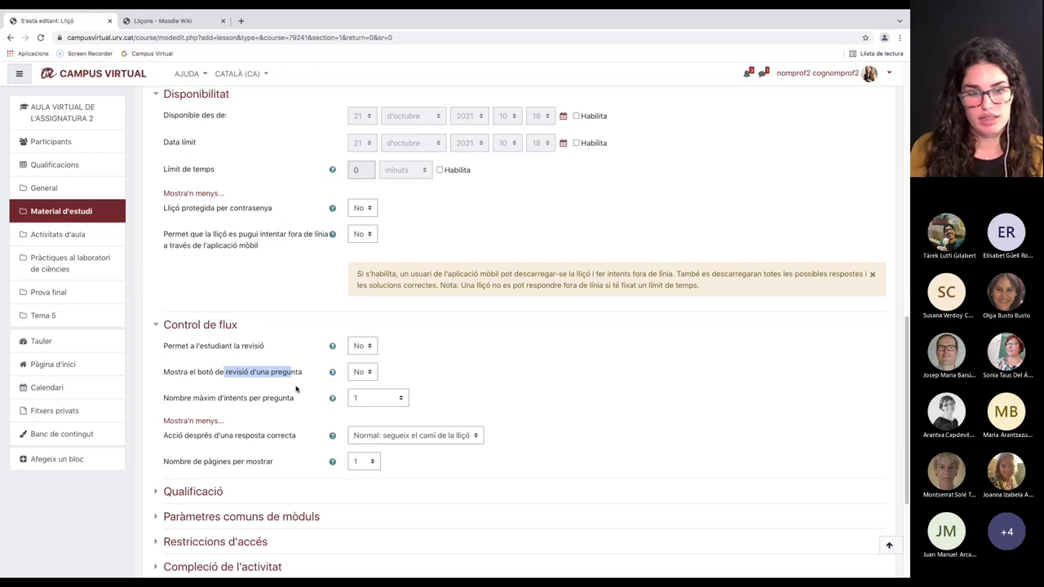
Step: Highlight "Nombre màxim d'intents per pregunta" and the question review button setting, and view the available attempt limits without changing them
scroll(303, 380, "down", 1)
left_click_drag(303, 399, 211, 397)
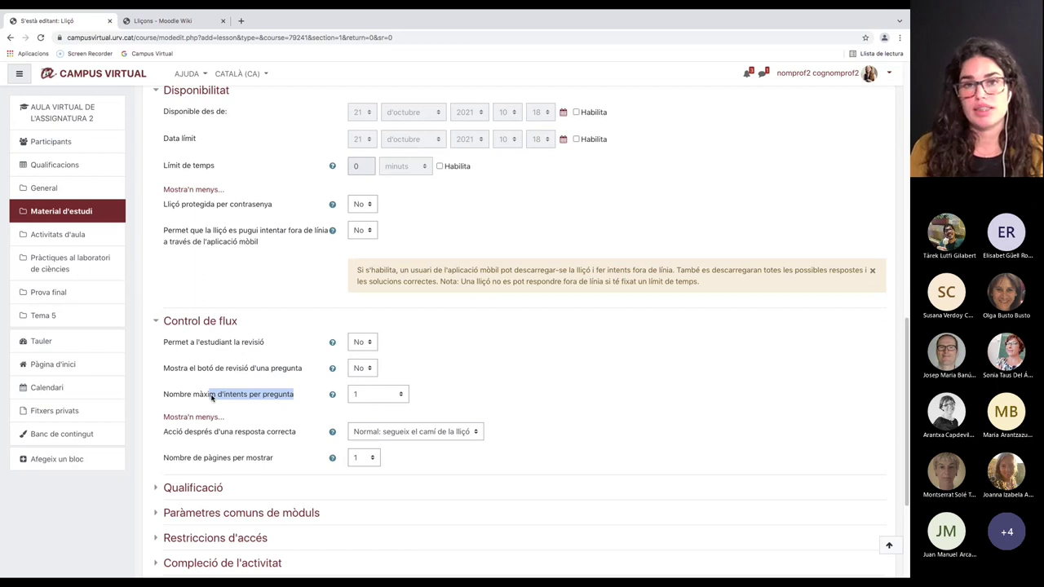
left_click_drag(301, 369, 232, 377)
left_click(362, 397)
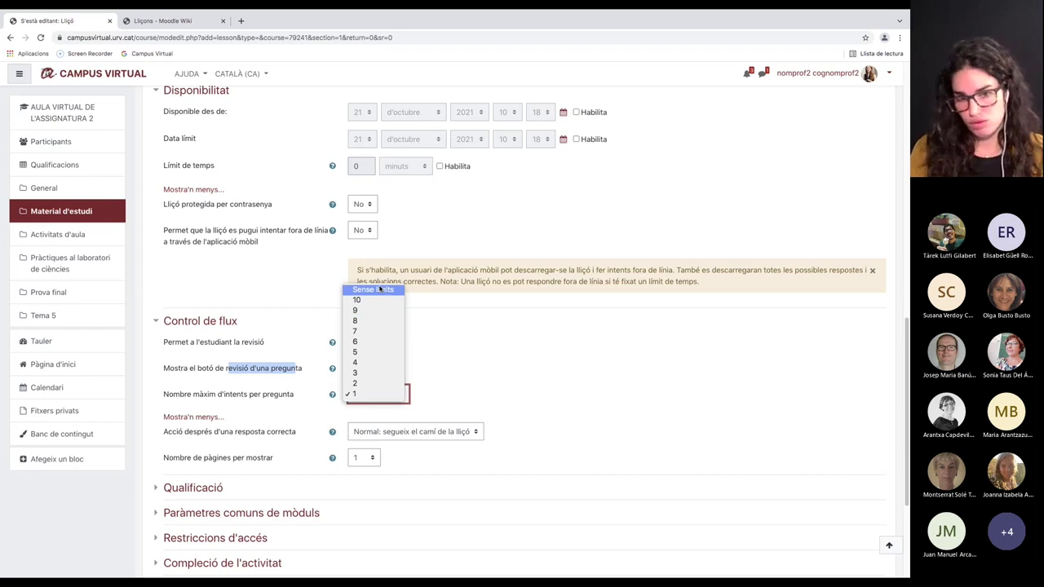
left_click(281, 390)
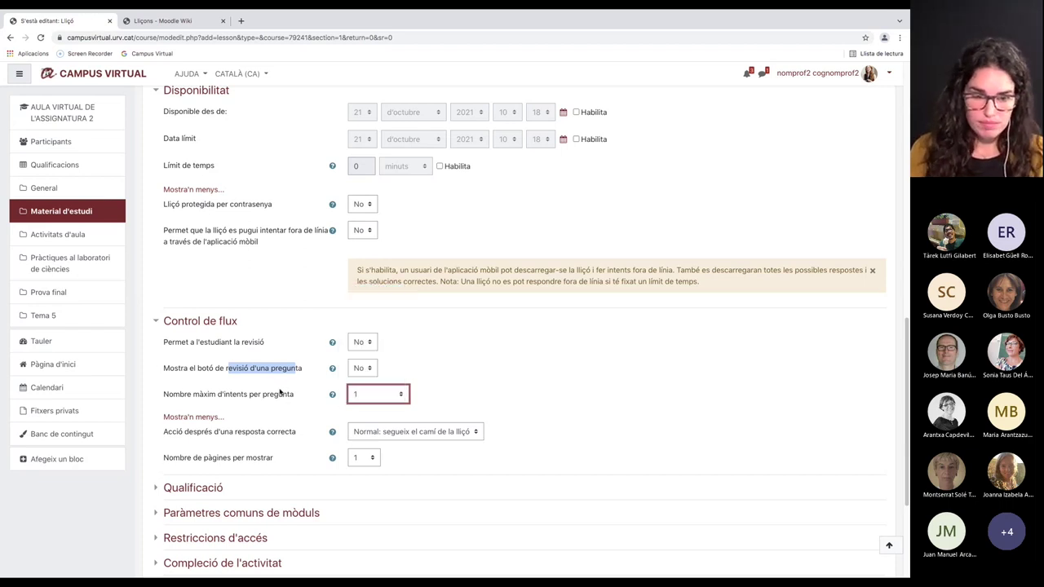
Step: Expand the Qualificació section of the lesson form and examine its grading settings
scroll(280, 392, "down", 1)
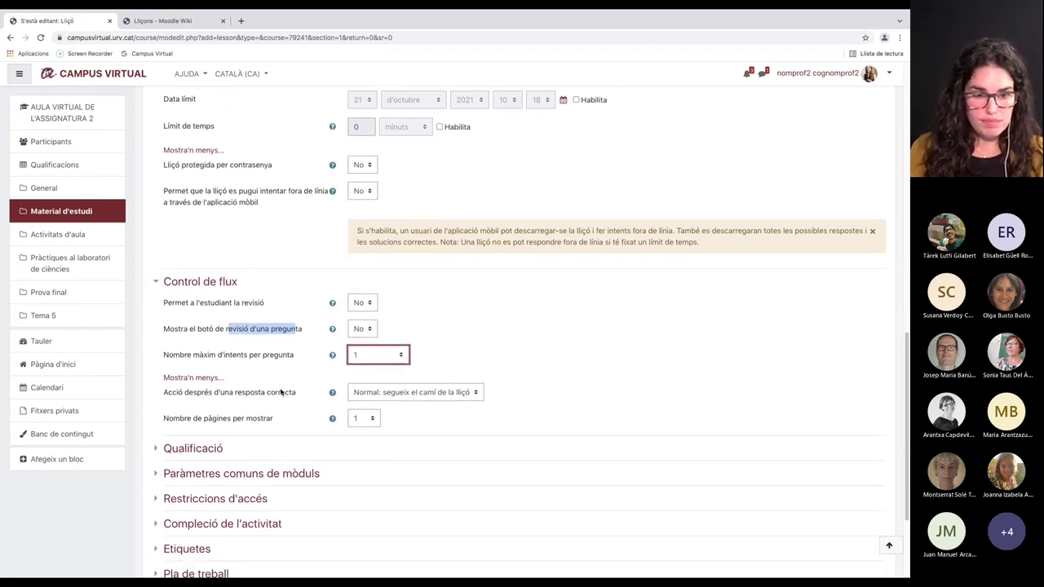
scroll(278, 390, "down", 2)
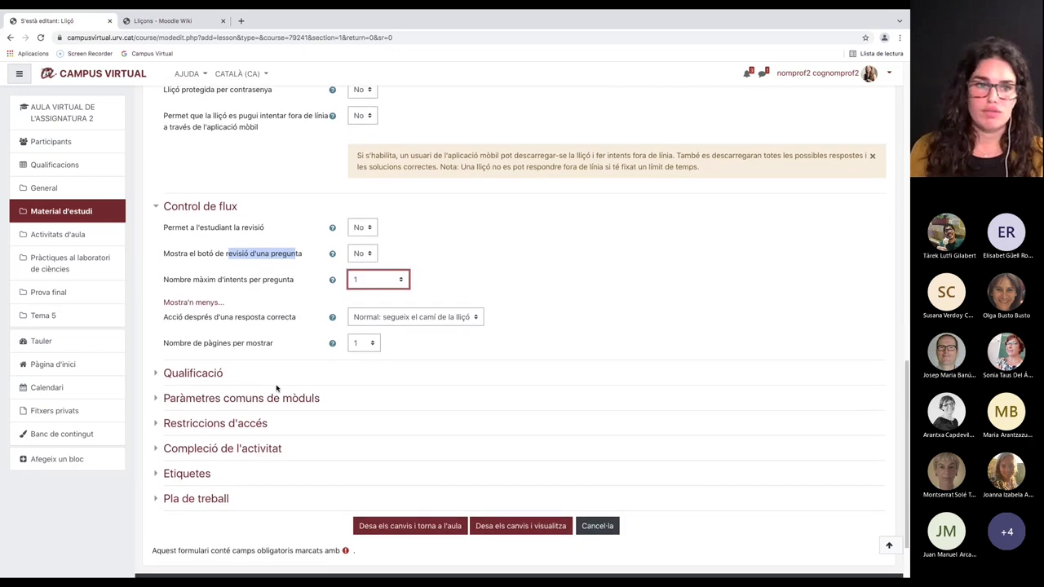
left_click(217, 344)
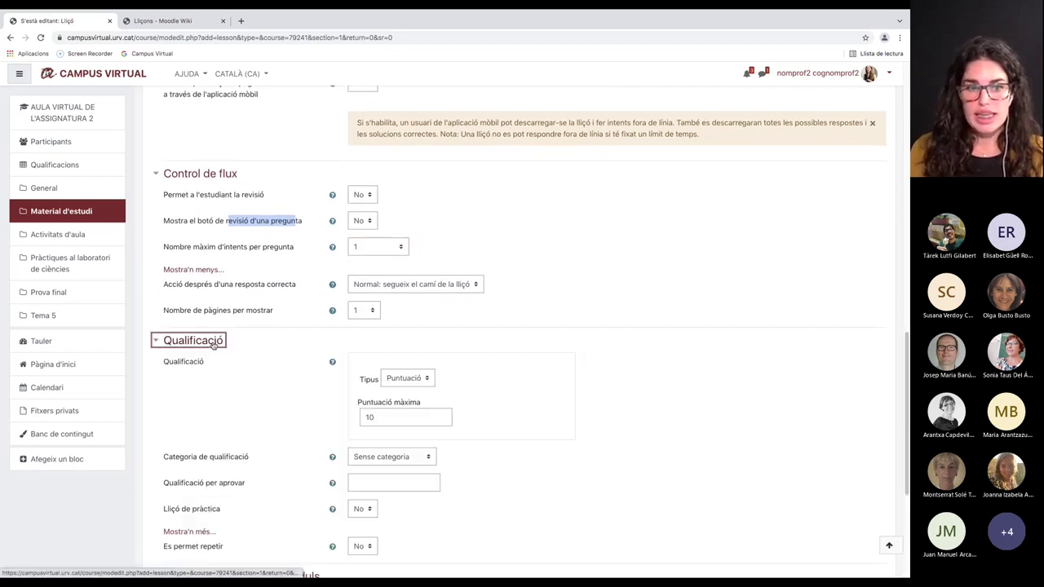
scroll(233, 357, "down", 1)
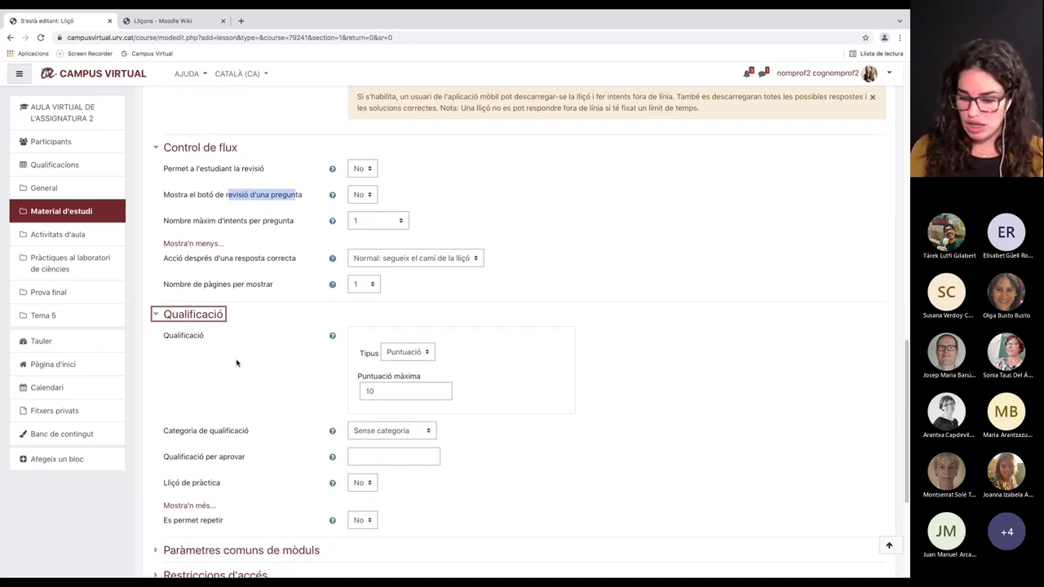
scroll(237, 363, "down", 1)
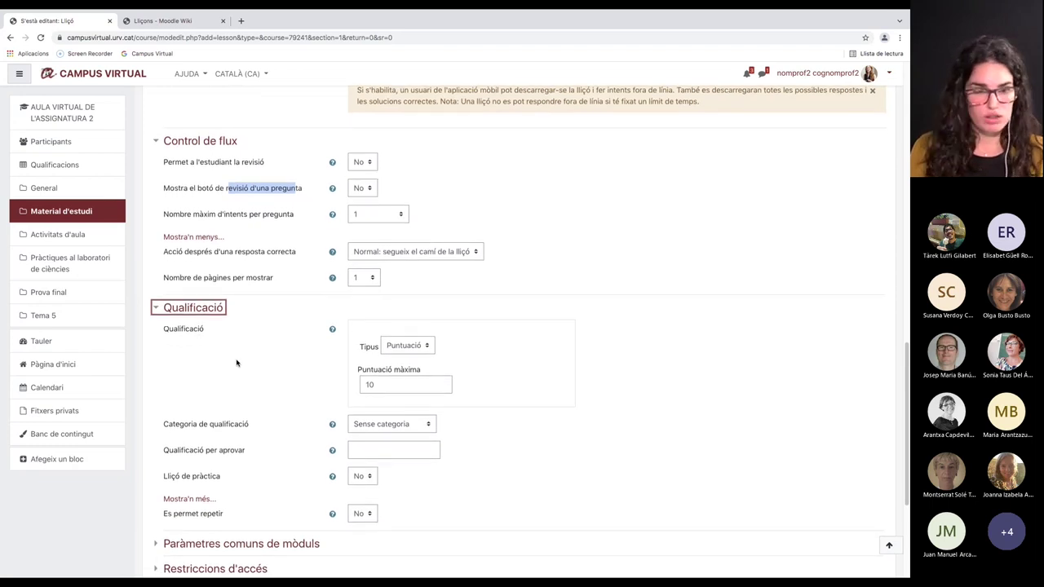
scroll(236, 363, "down", 2)
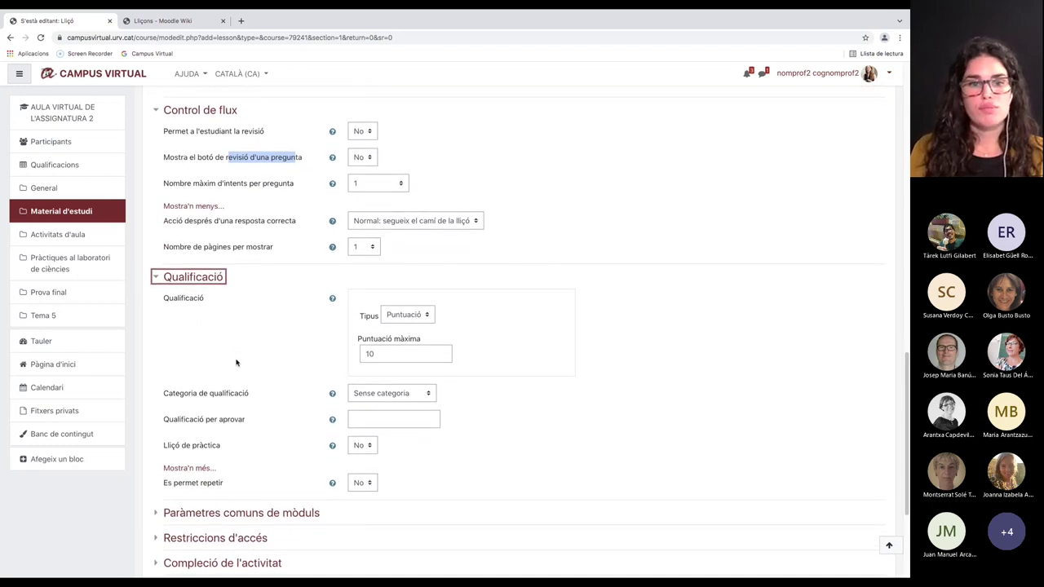
Step: Highlight the "Es permet repetir" setting in Qualificació and view its choices without changing the value
left_click_drag(225, 433, 165, 436)
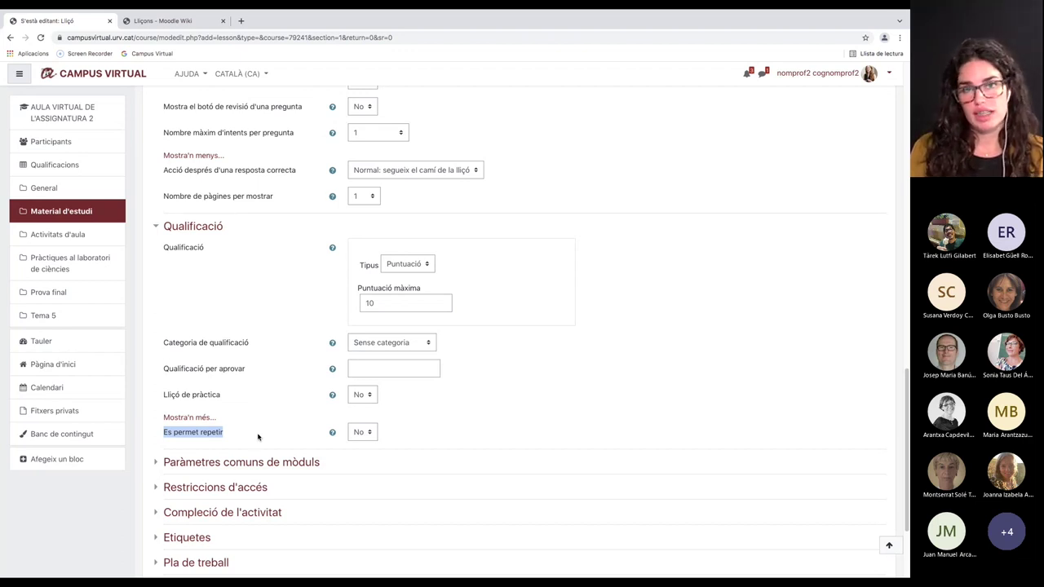
left_click(366, 434)
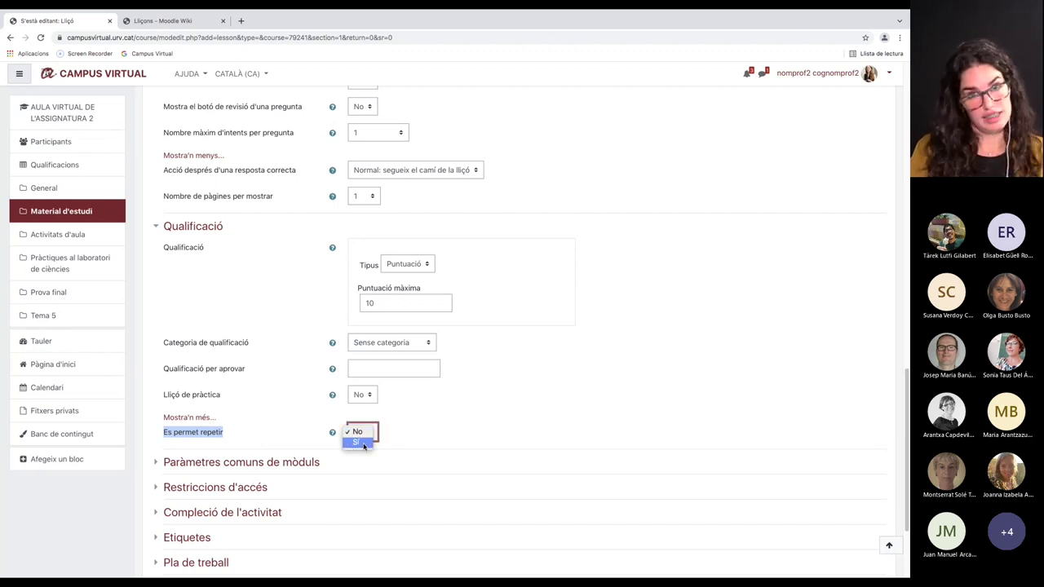
left_click(449, 433)
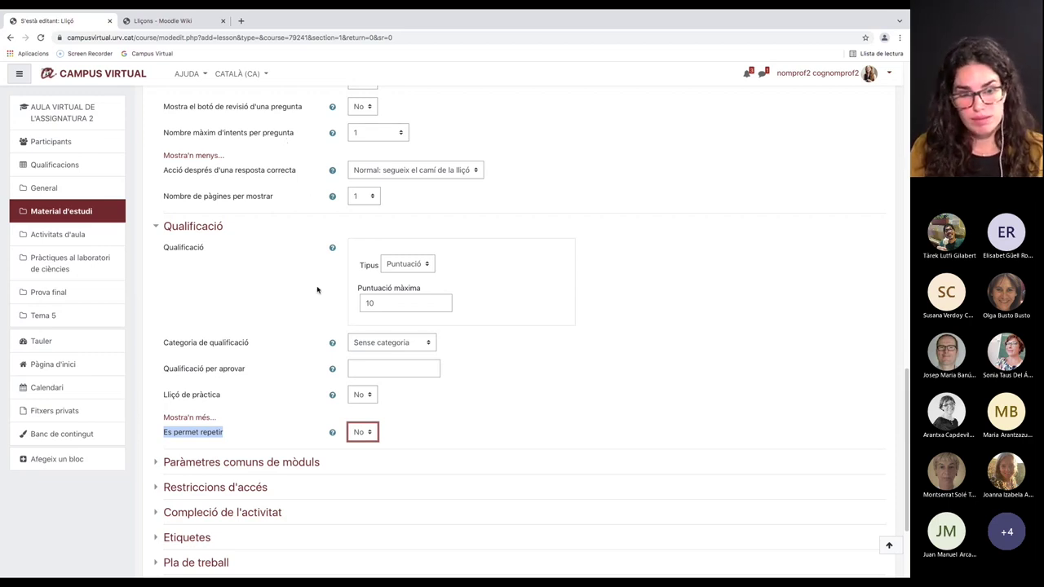
Step: Highlight the "Lliçó de pràctica" setting in Qualificació and view its choices without changing the value
left_click(237, 388)
left_click_drag(222, 400, 165, 397)
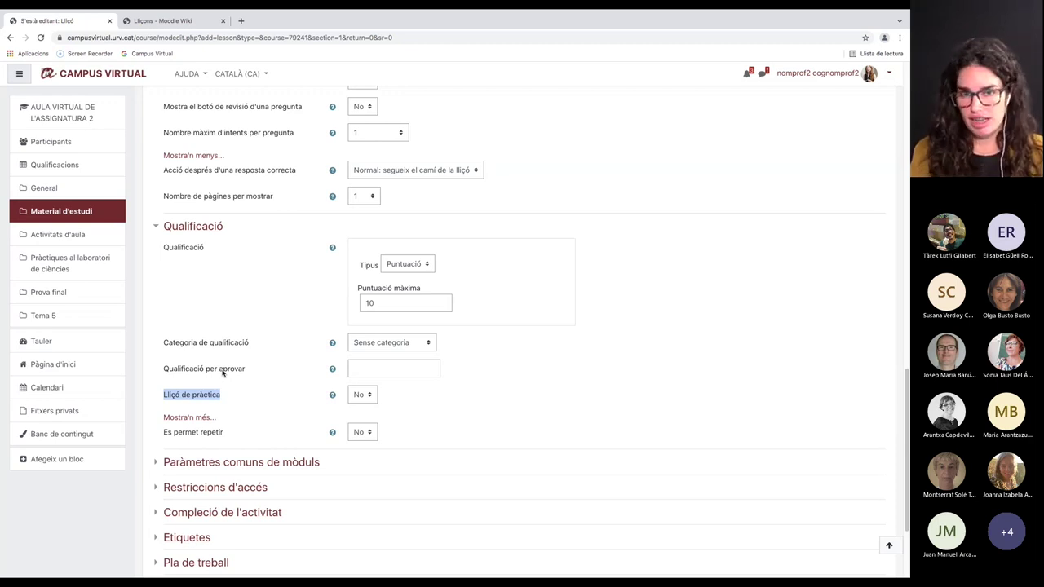
left_click(364, 399)
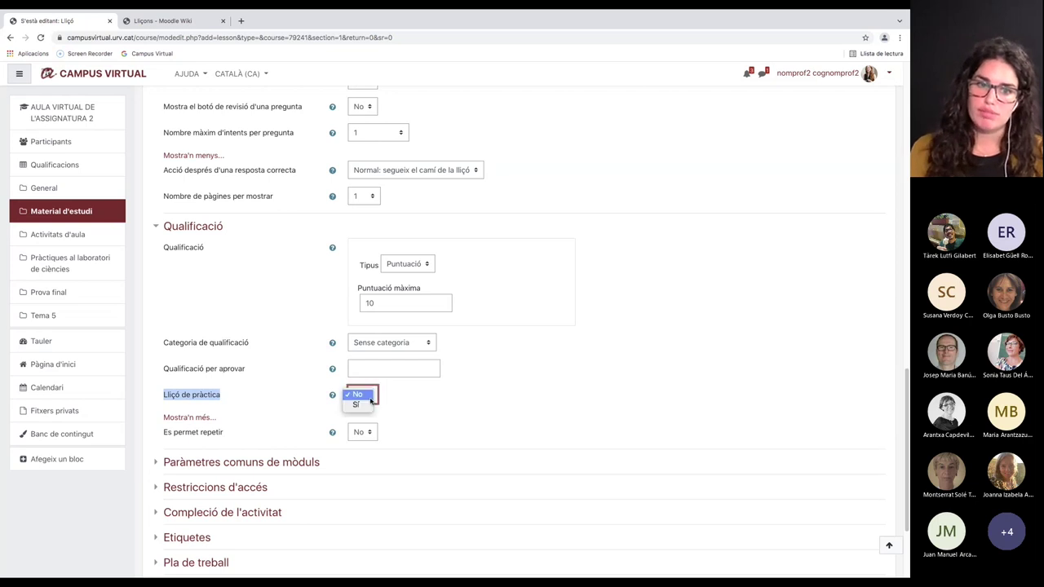
left_click(453, 404)
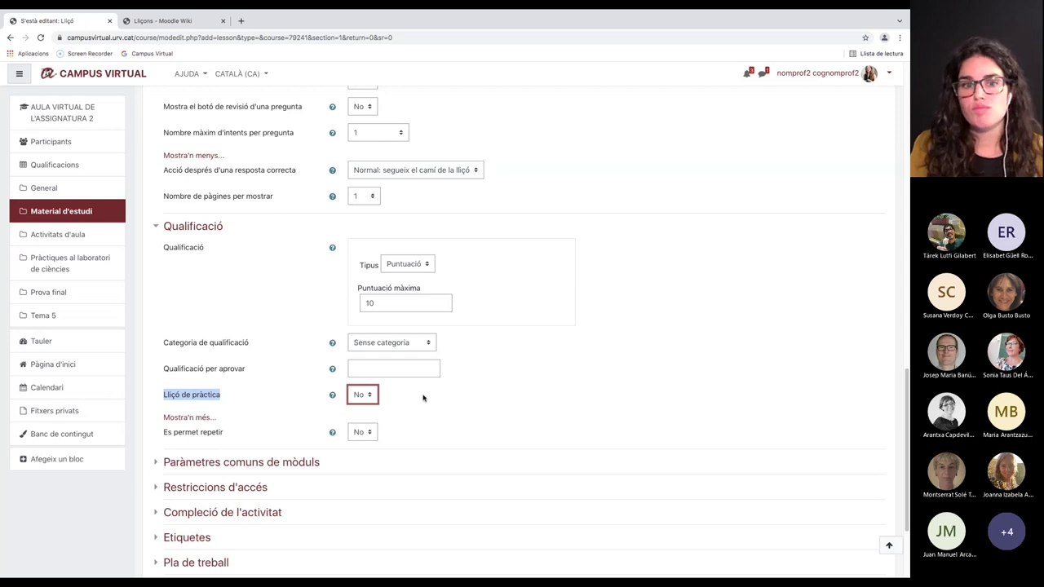
scroll(423, 398, "down", 1)
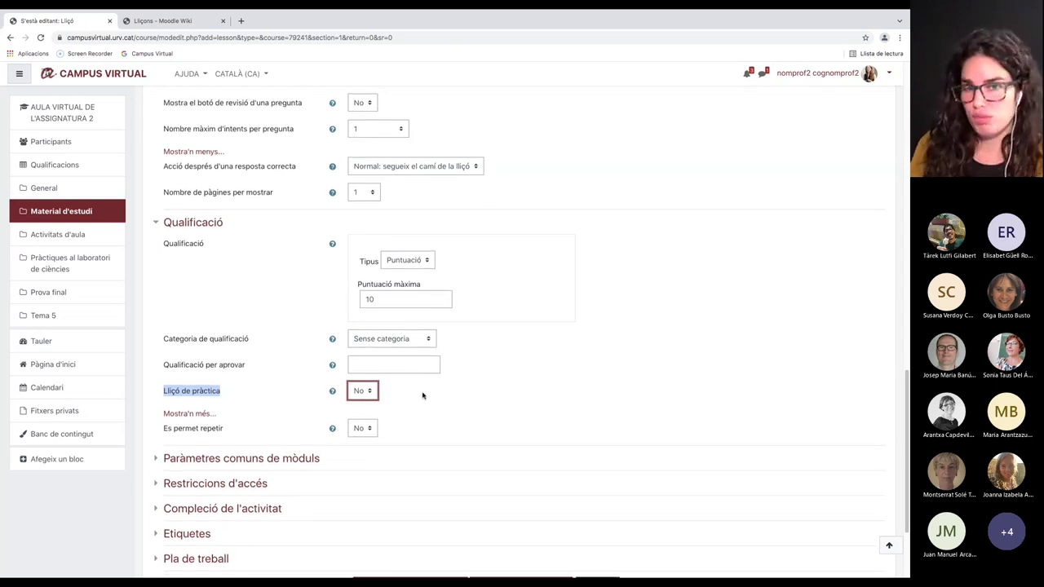
scroll(423, 392, "down", 1)
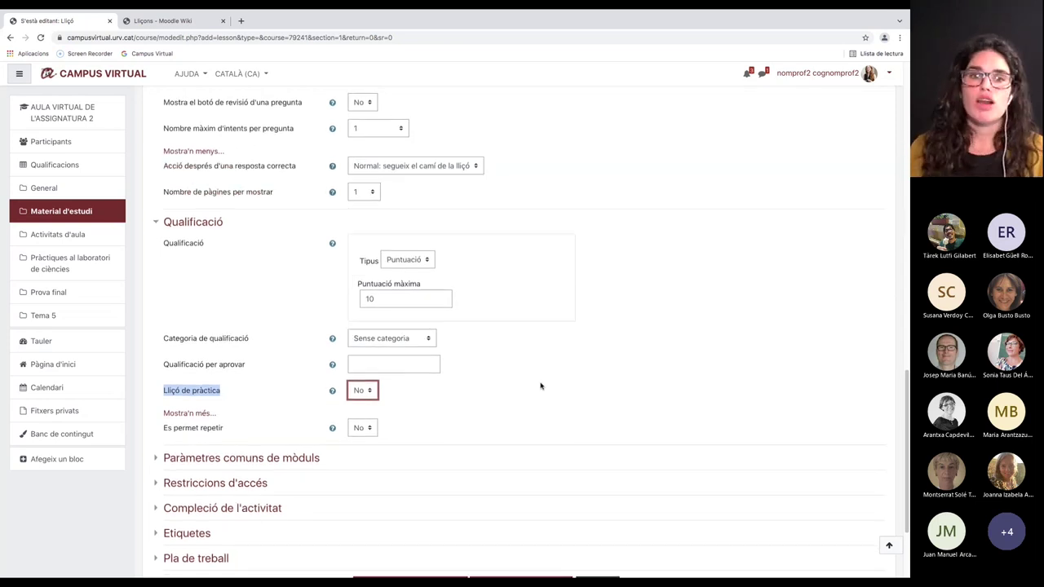
scroll(540, 386, "up", 1)
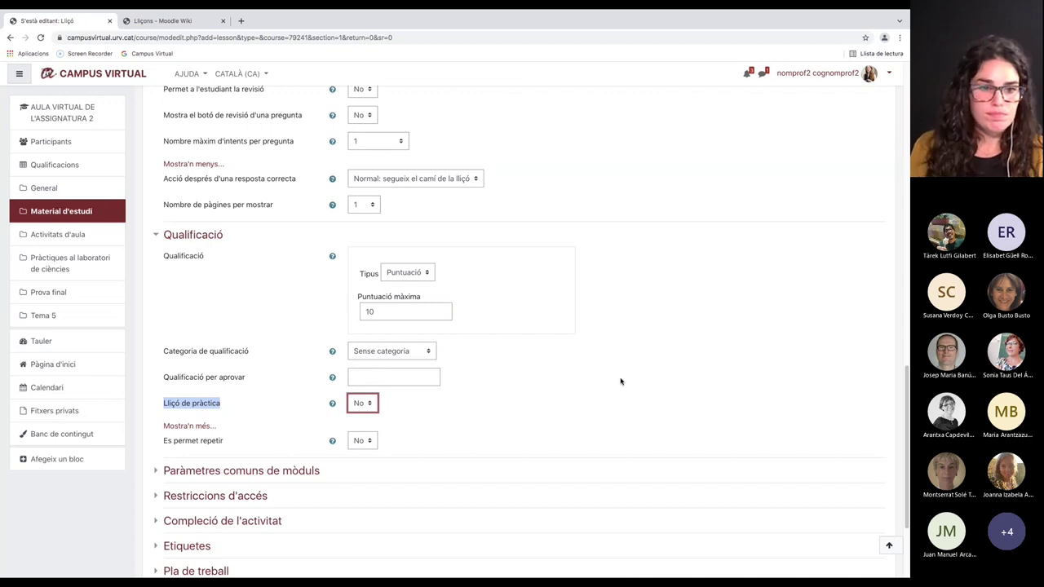
scroll(621, 381, "up", 1)
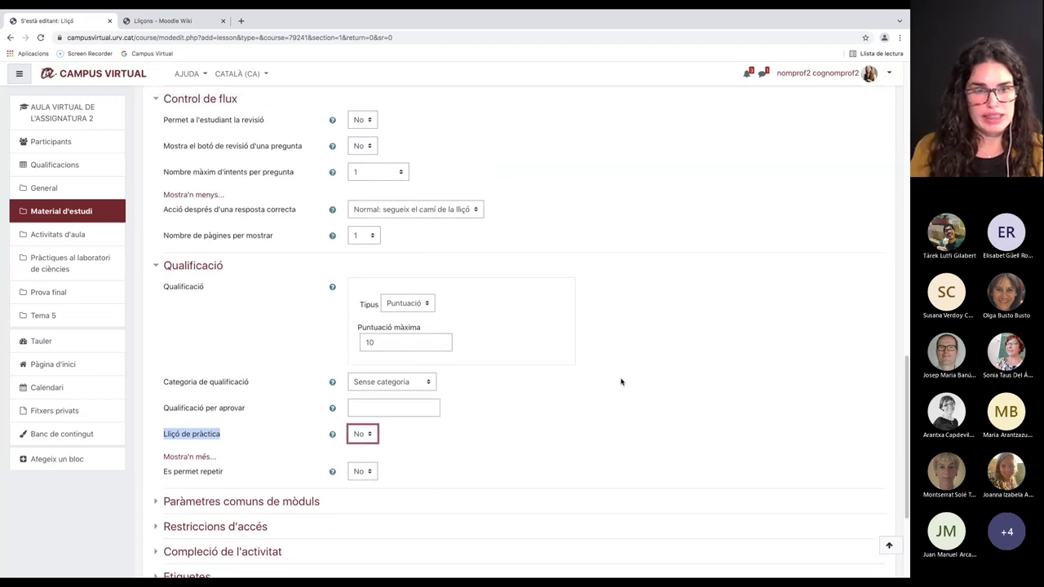
scroll(621, 381, "up", 1)
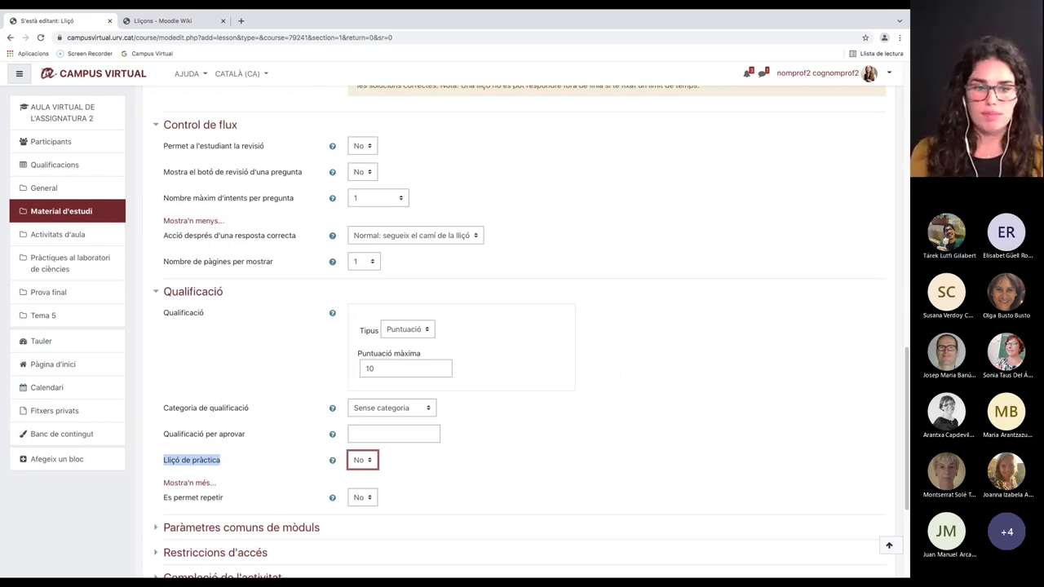
left_click(685, 417)
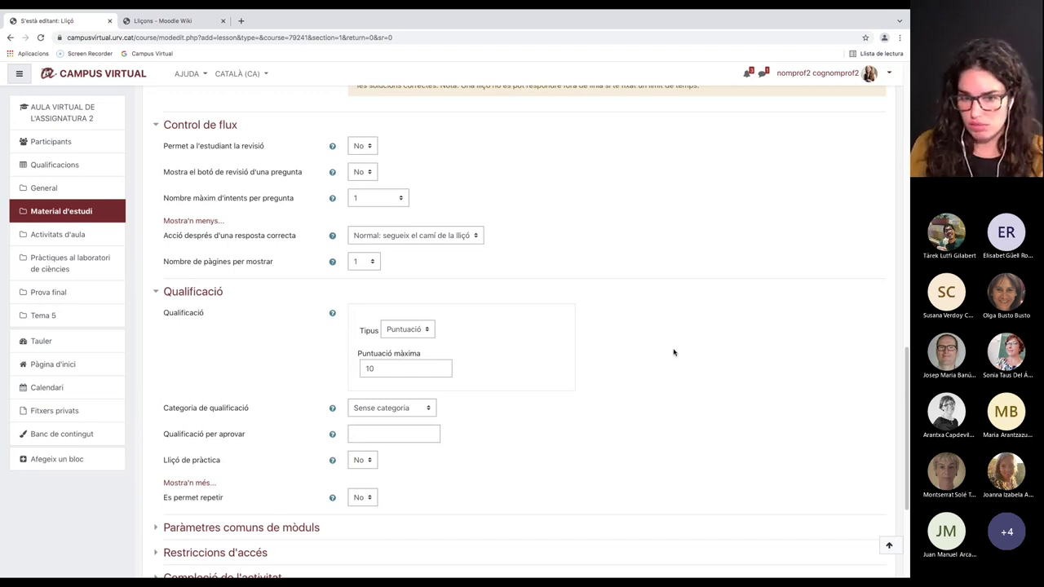
Step: Under Compleció de l'activitat, set Seguiment de compleció to "Mostra l'activitat com completada si es compleixen les condicions"
scroll(674, 353, "down", 3)
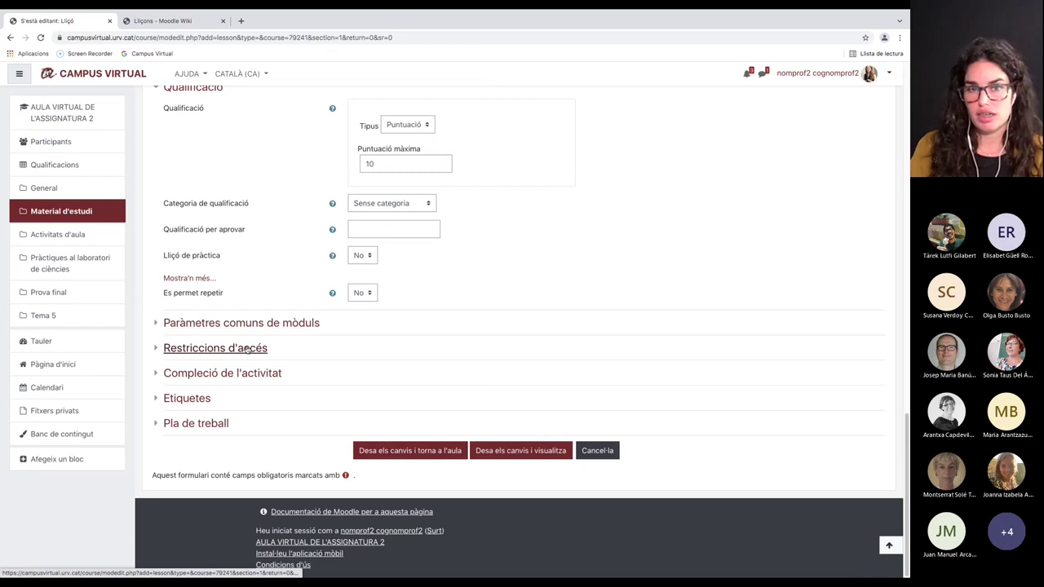
left_click(247, 375)
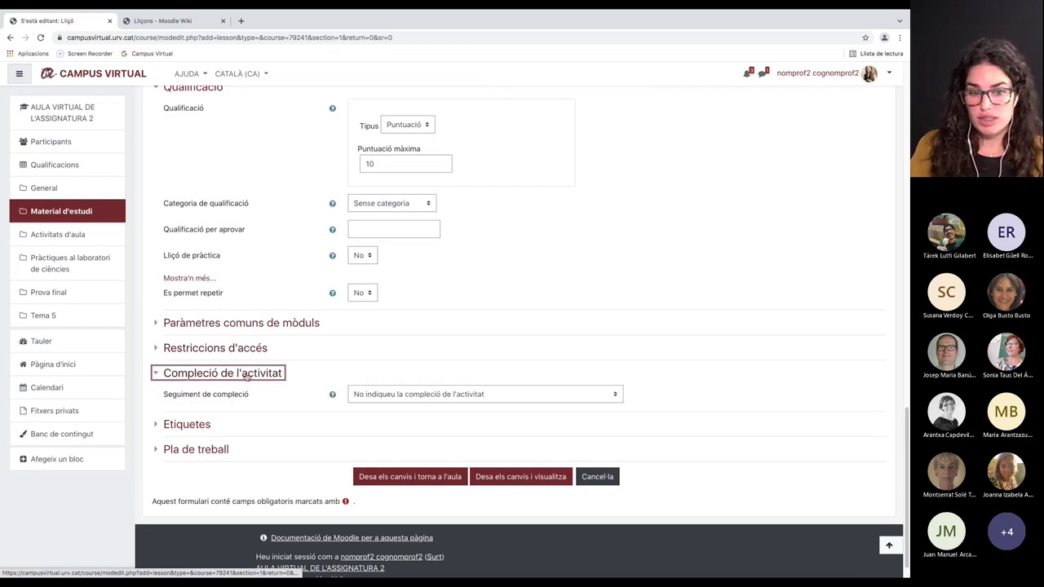
left_click(498, 394)
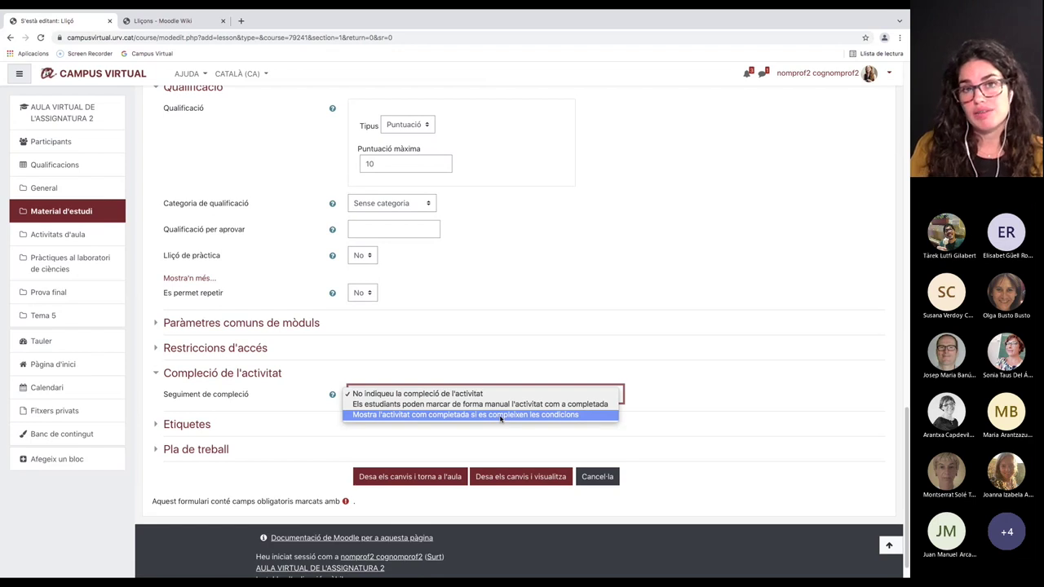
left_click(501, 416)
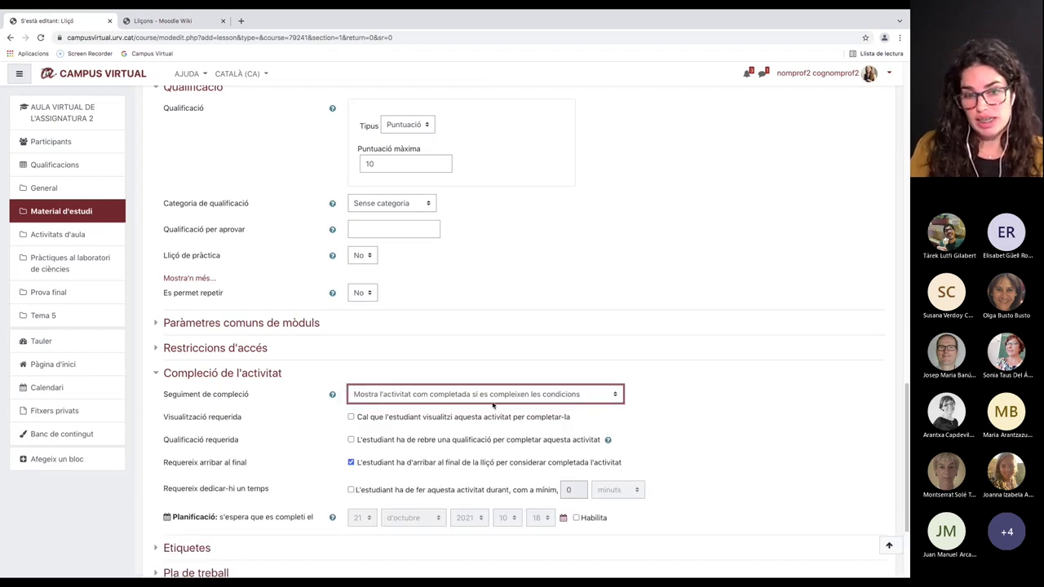
Step: Look over the completion conditions, leave them unchanged, and save the lesson settings and display the lesson
scroll(704, 428, "down", 1)
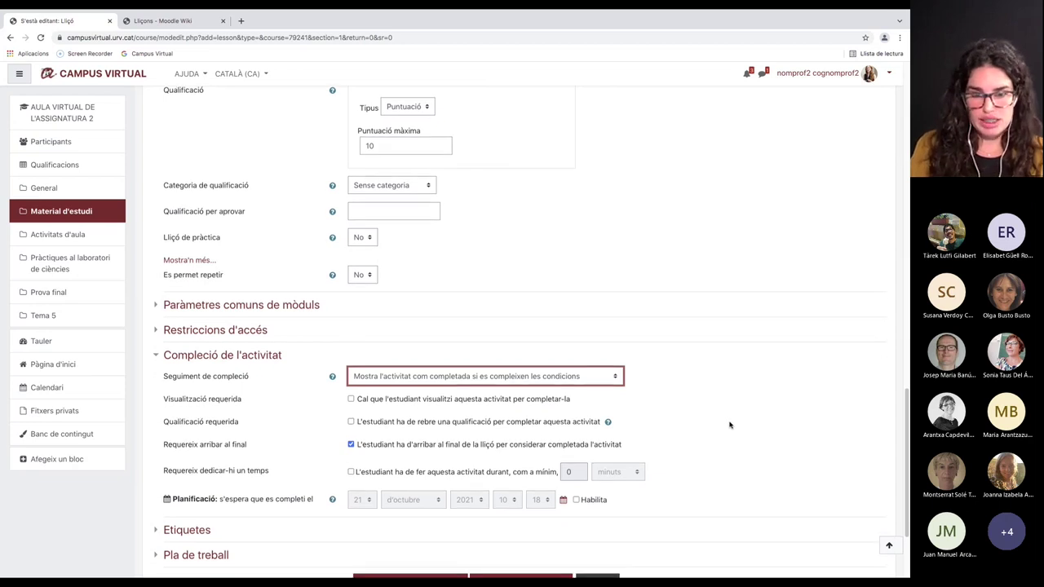
scroll(731, 424, "down", 1)
scroll(733, 424, "down", 3)
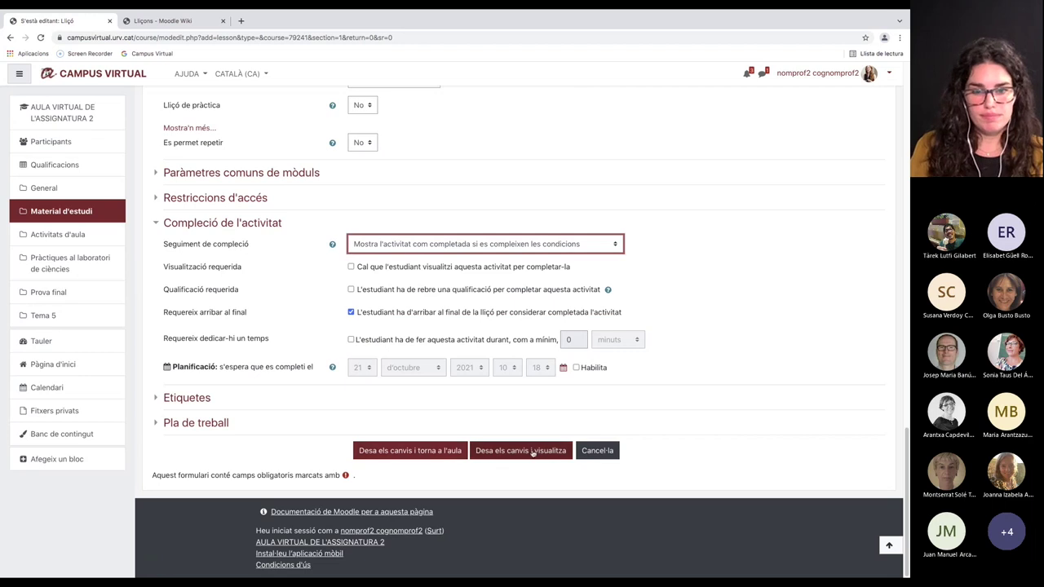
left_click(506, 453)
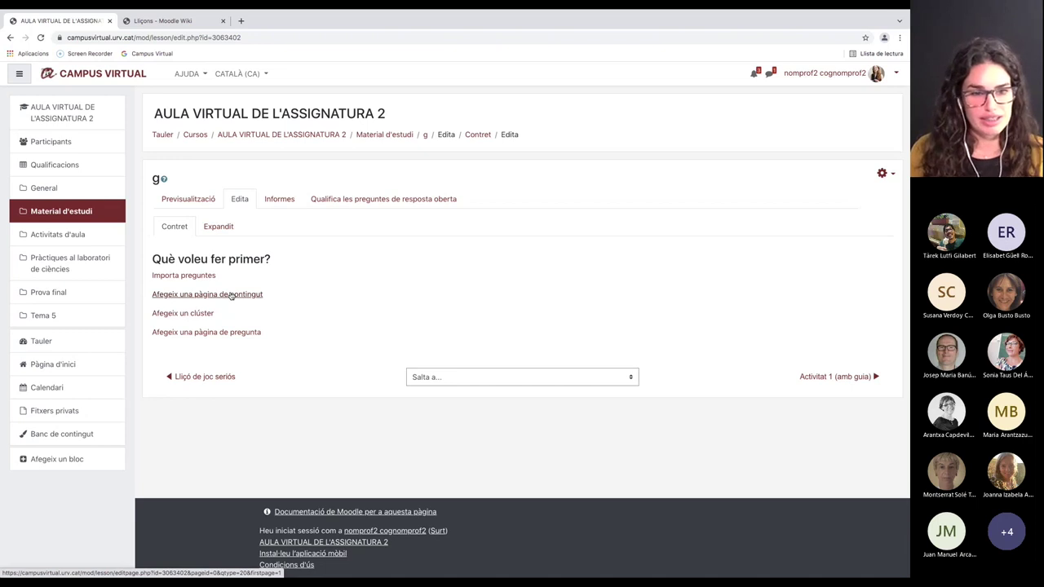
Step: Add a content page as the lesson's first page and title it "Presentació"
left_click(231, 297)
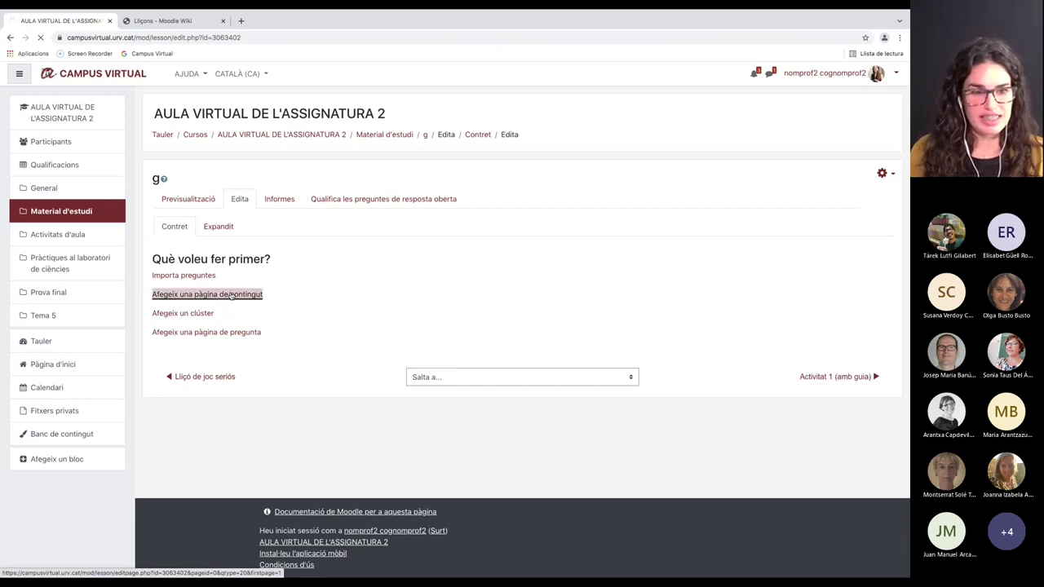
left_click(409, 231)
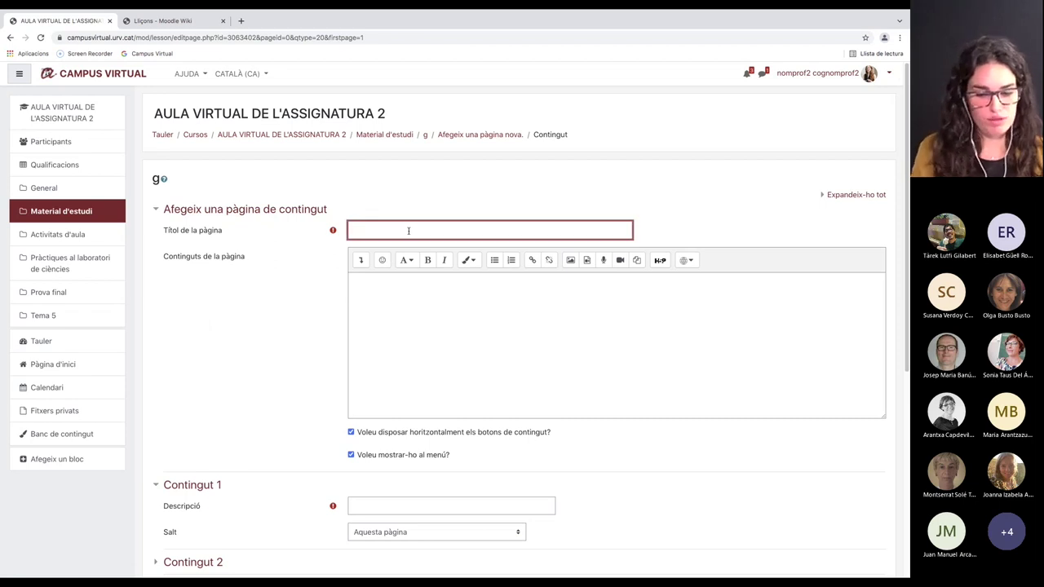
type("Presen")
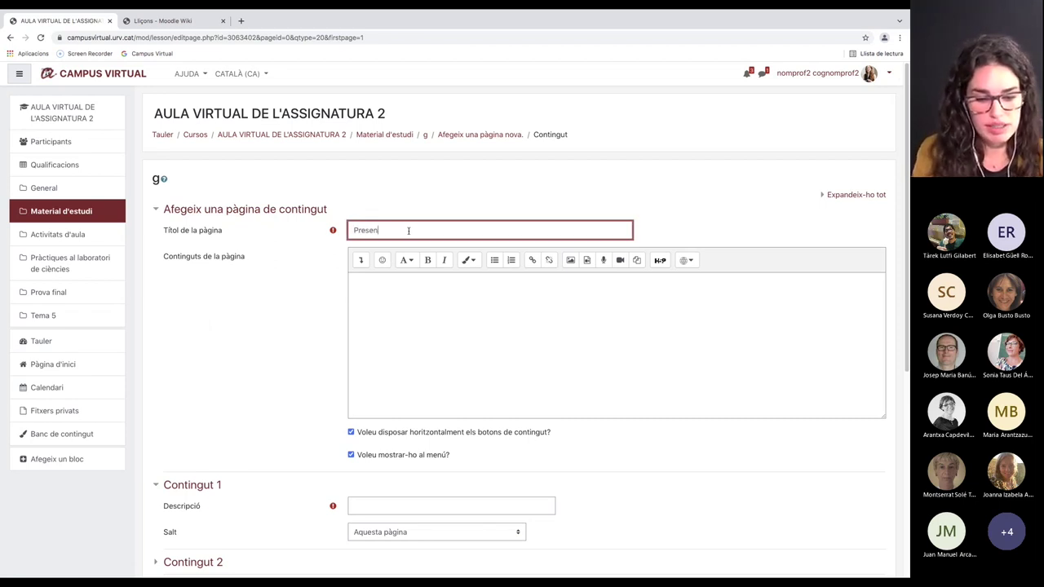
type("tació")
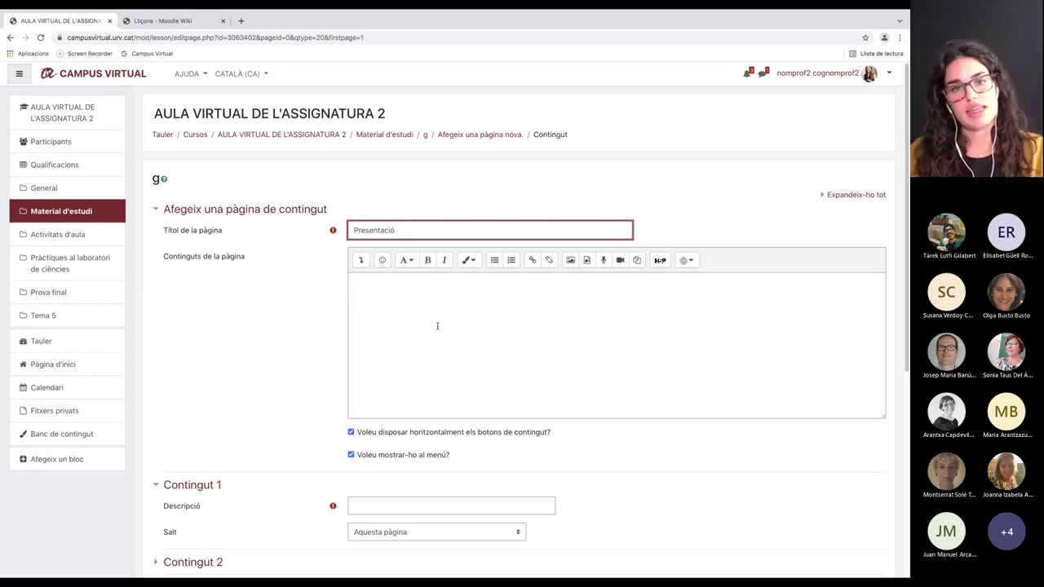
Step: Show the full set of editor tools and enter "contingut" as the page contents
left_click(414, 285)
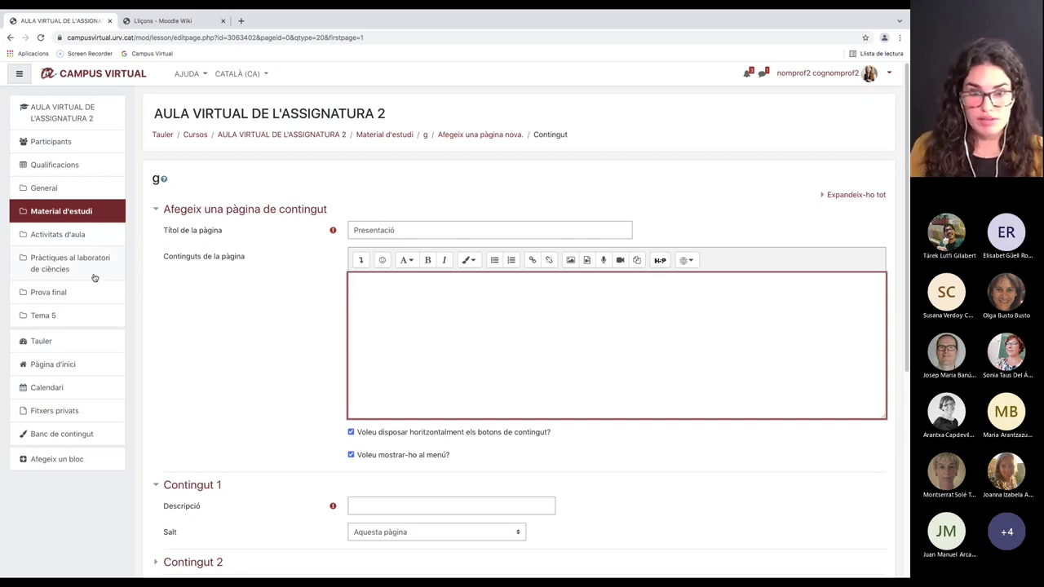
left_click(362, 261)
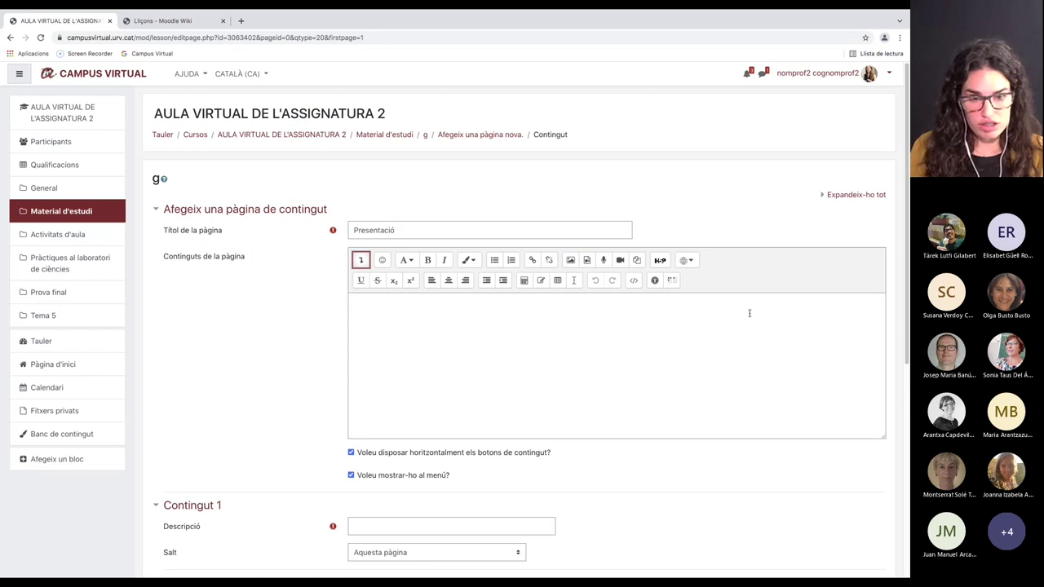
left_click(462, 308)
type("contingut")
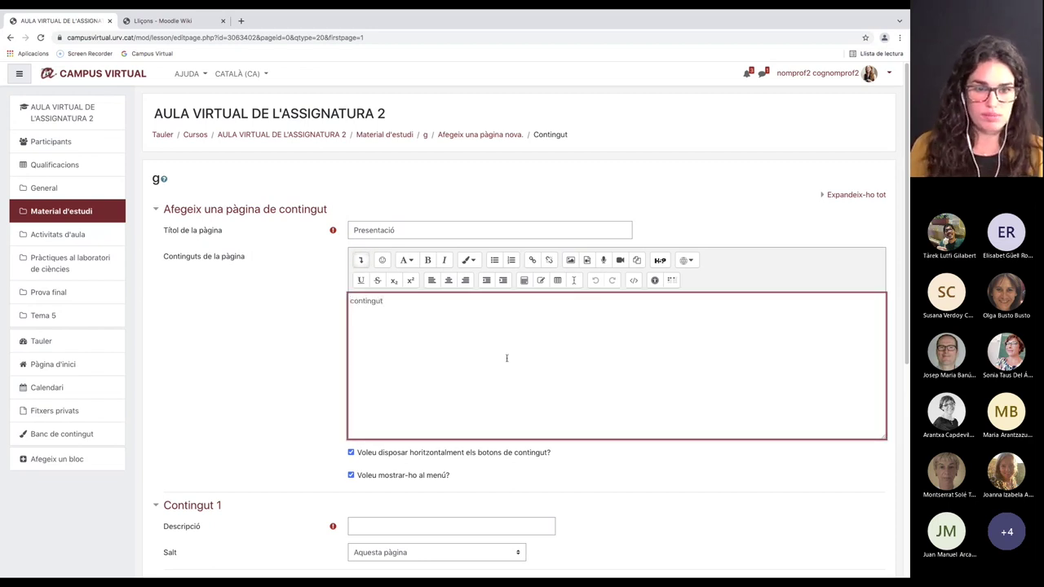
Step: Highlight the horizontal content buttons and menu display options, and switch the horizontal arrangement off and on again
scroll(482, 366, "down", 1)
scroll(482, 367, "down", 1)
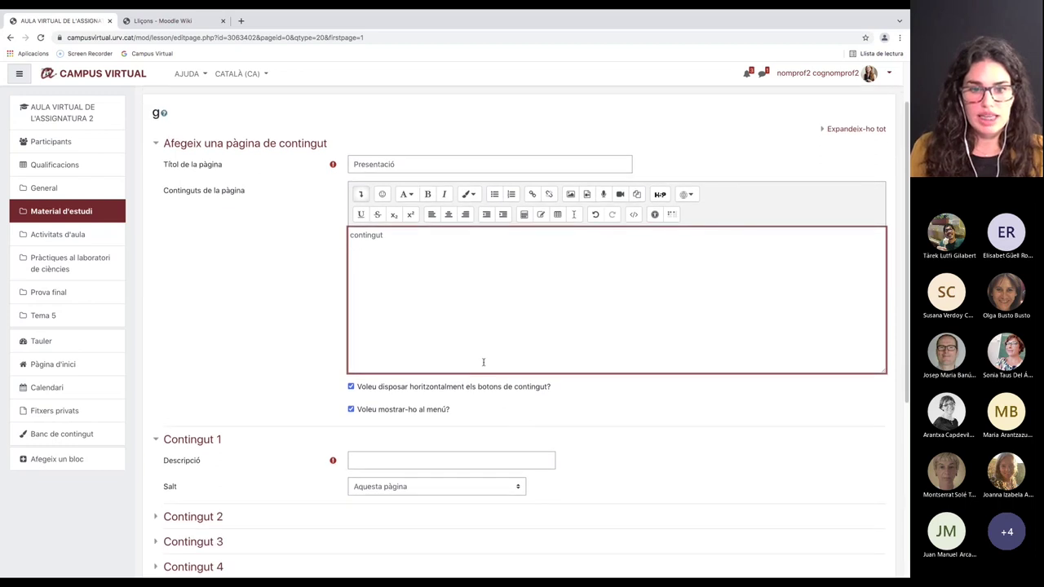
left_click_drag(578, 366, 366, 361)
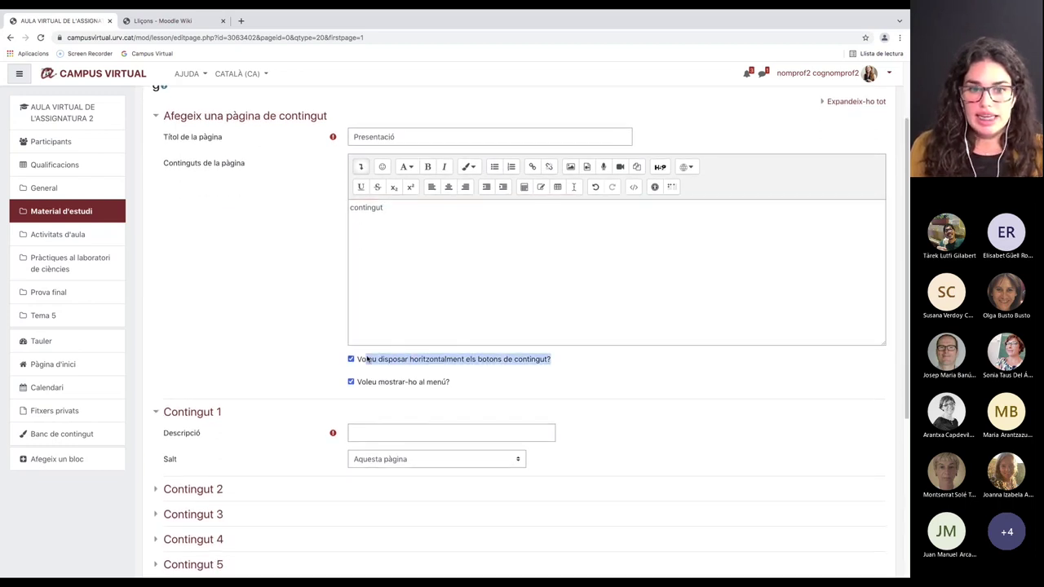
left_click_drag(451, 383, 367, 384)
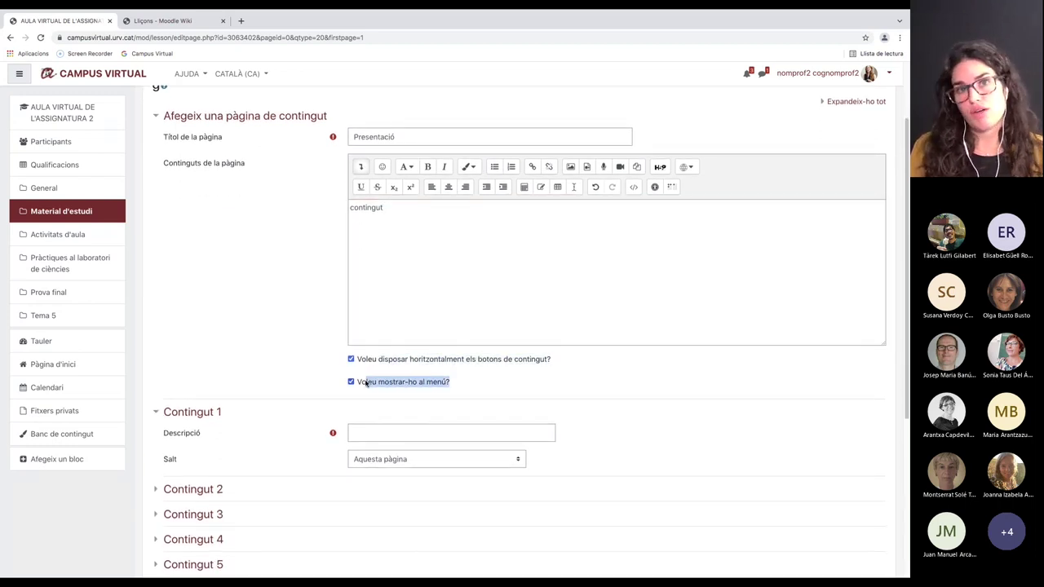
left_click(477, 371)
left_click(404, 362)
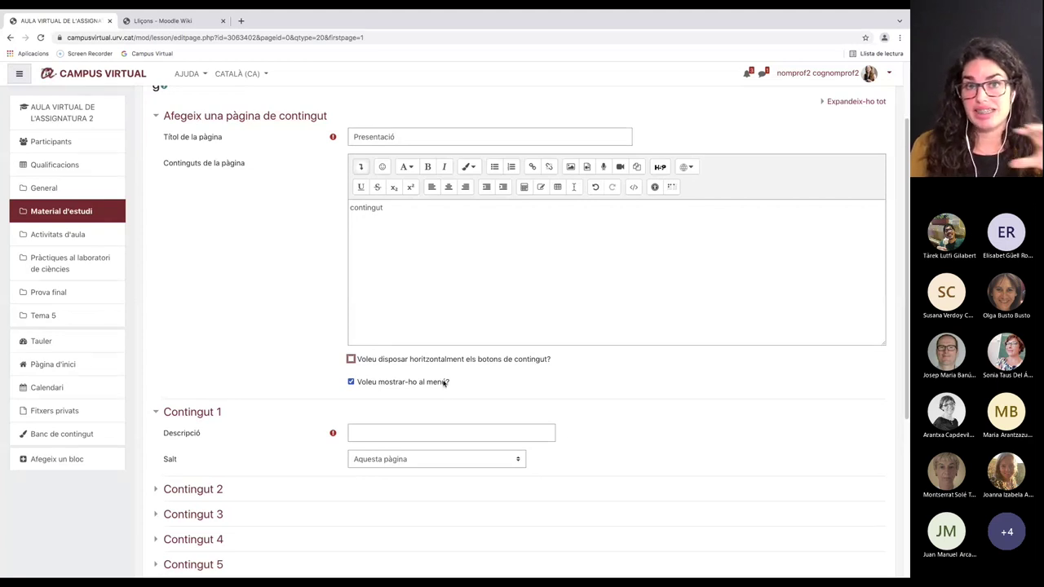
left_click(411, 361)
Step: Examine the Contingut 1 to Contingut 10 sections of the content page form and expand Contingut 2
scroll(275, 403, "down", 1)
scroll(274, 403, "down", 3)
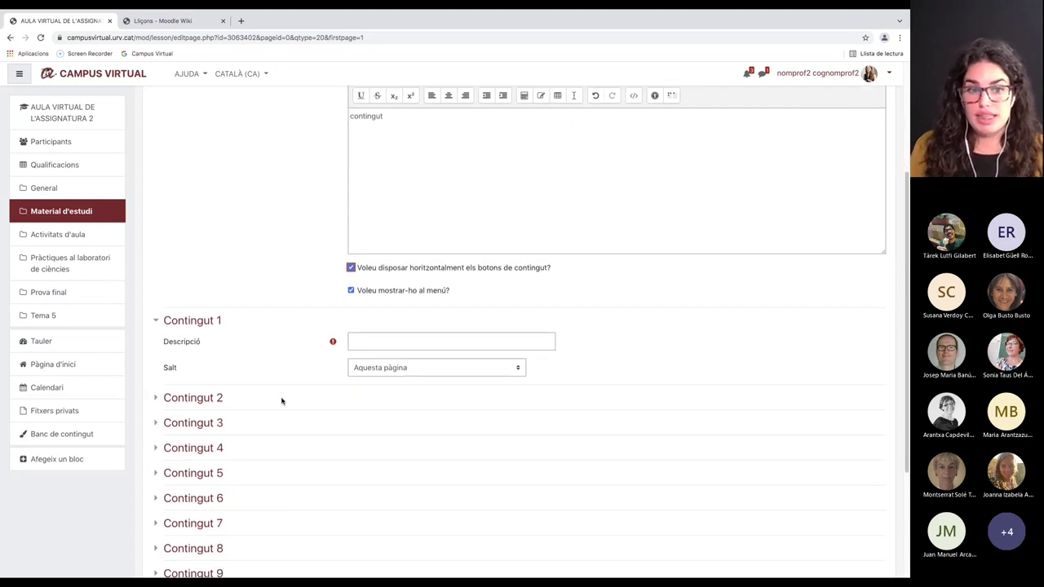
scroll(279, 397, "down", 3)
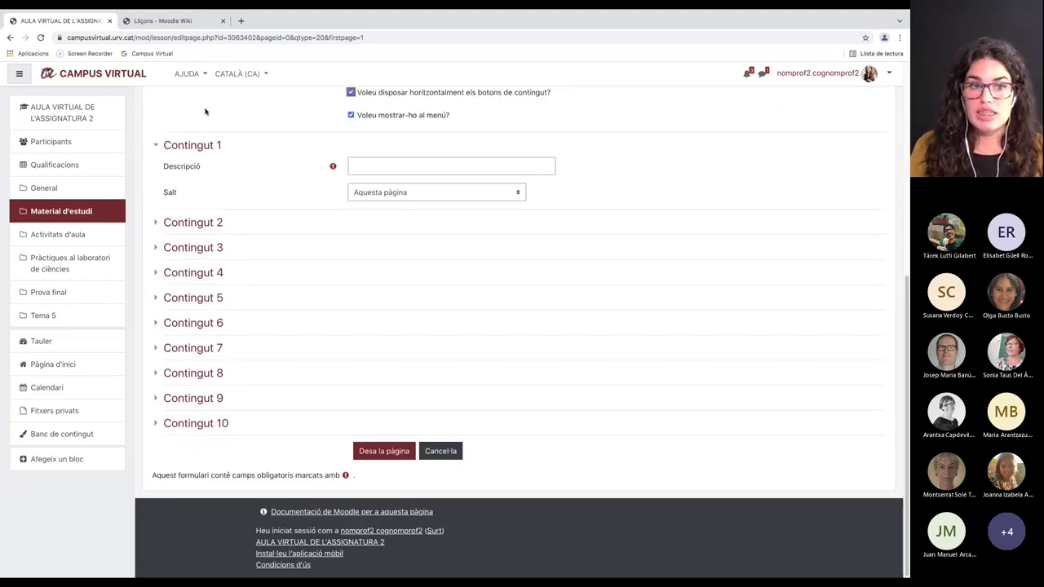
scroll(223, 392, "up", 1)
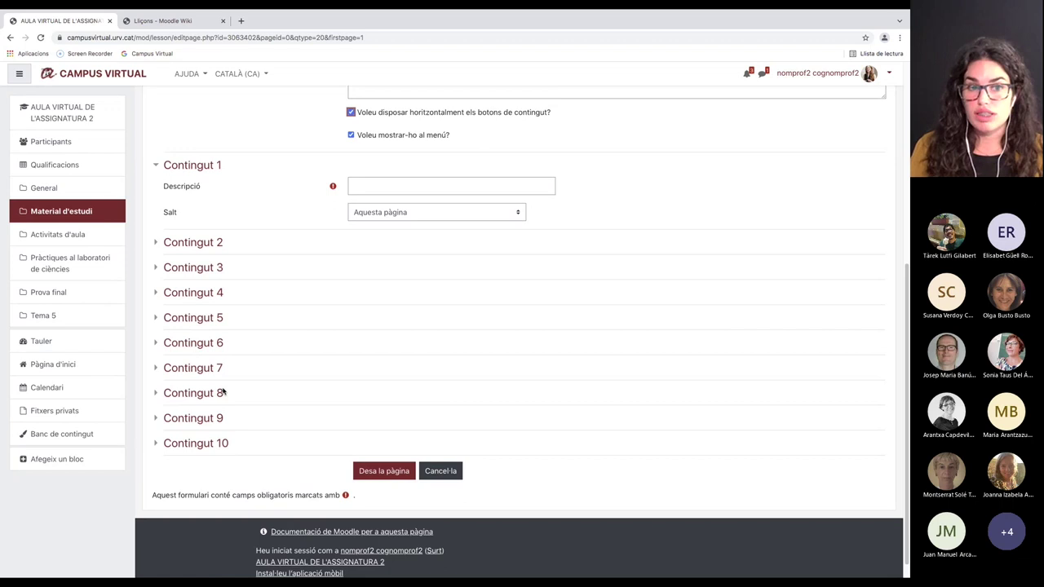
scroll(224, 393, "up", 3)
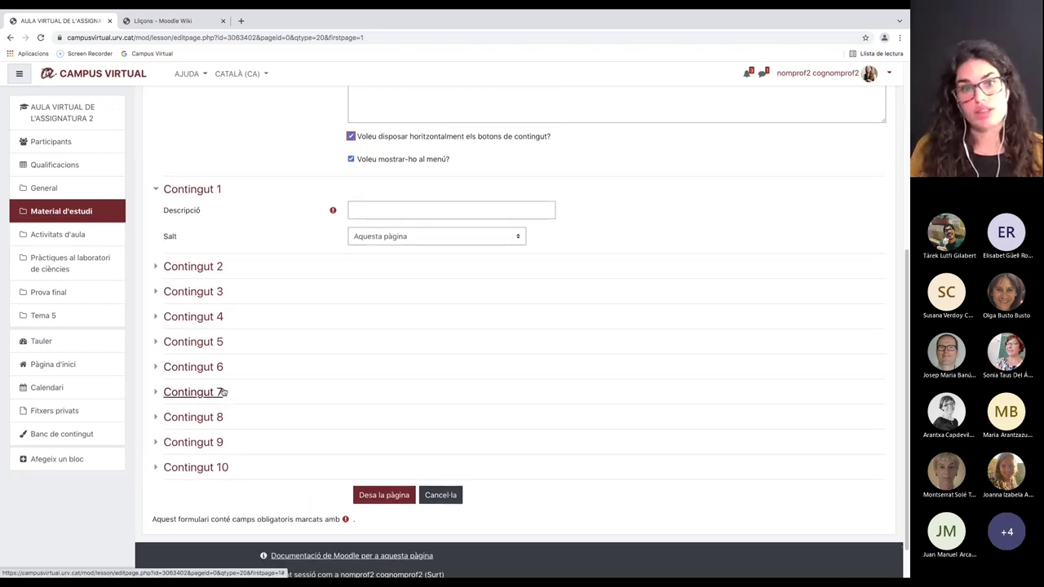
scroll(224, 392, "up", 3)
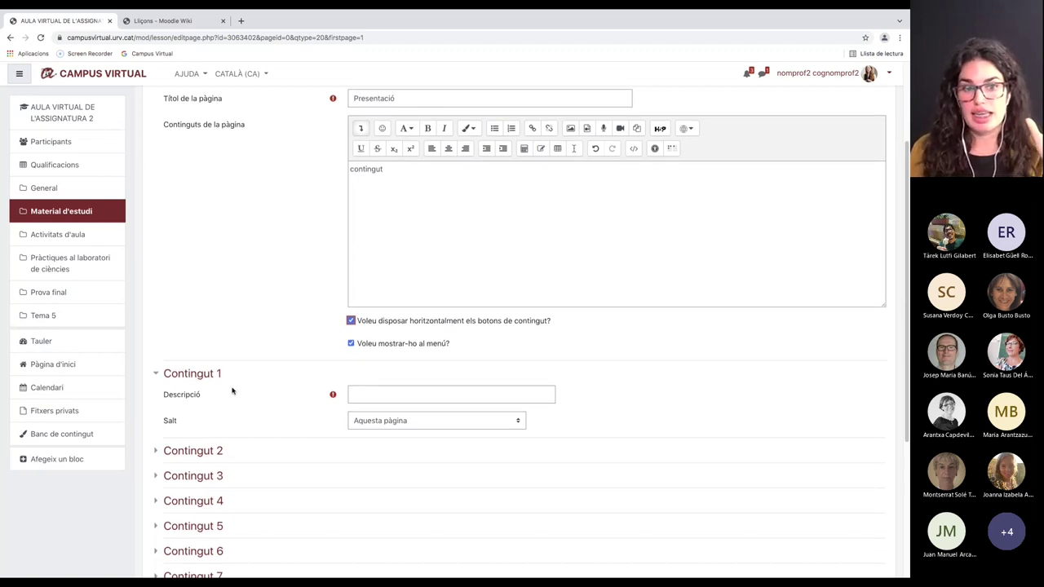
scroll(231, 390, "down", 5)
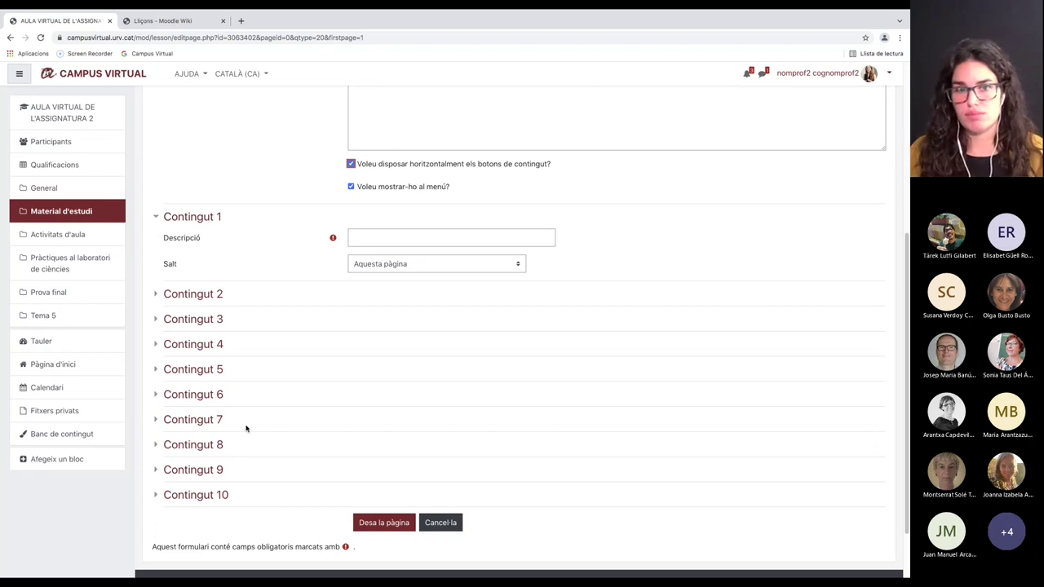
left_click(208, 297)
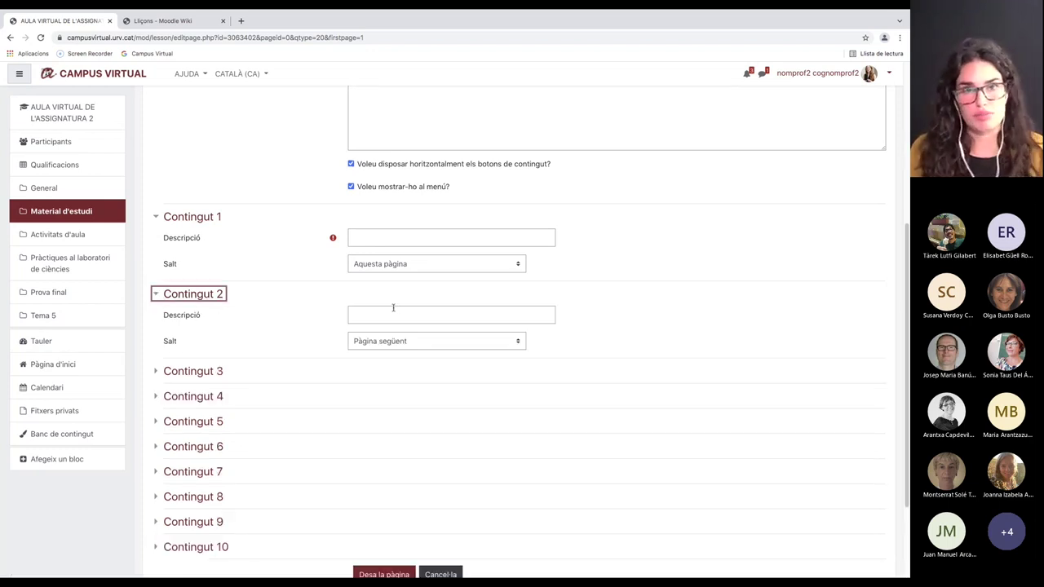
Step: Enter "Avança" as the description of Contingut 1 and "Ves al final" as the description of Contingut 2
scroll(455, 434, "up", 3)
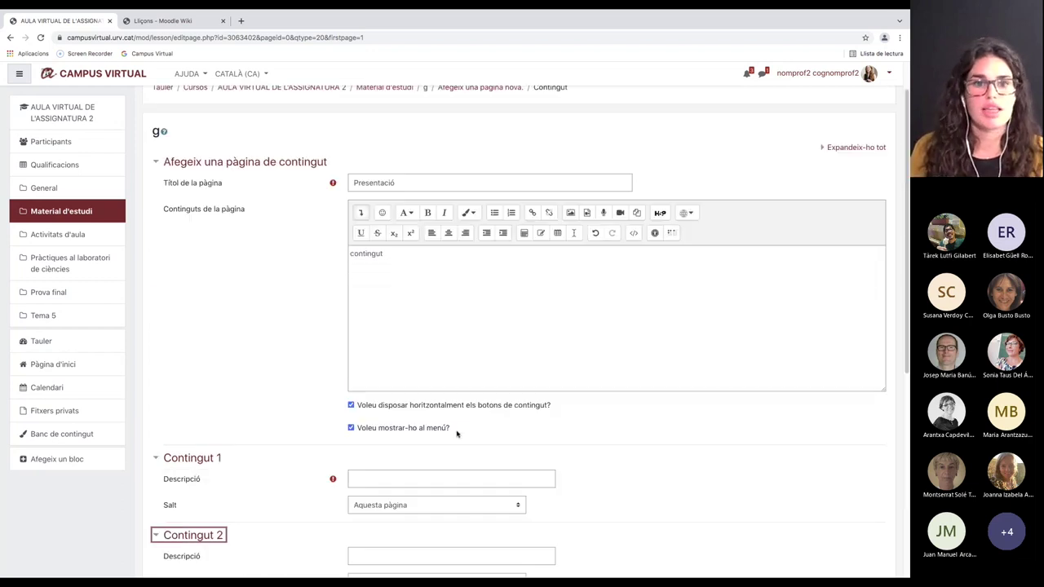
scroll(465, 432, "down", 1)
scroll(473, 432, "down", 1)
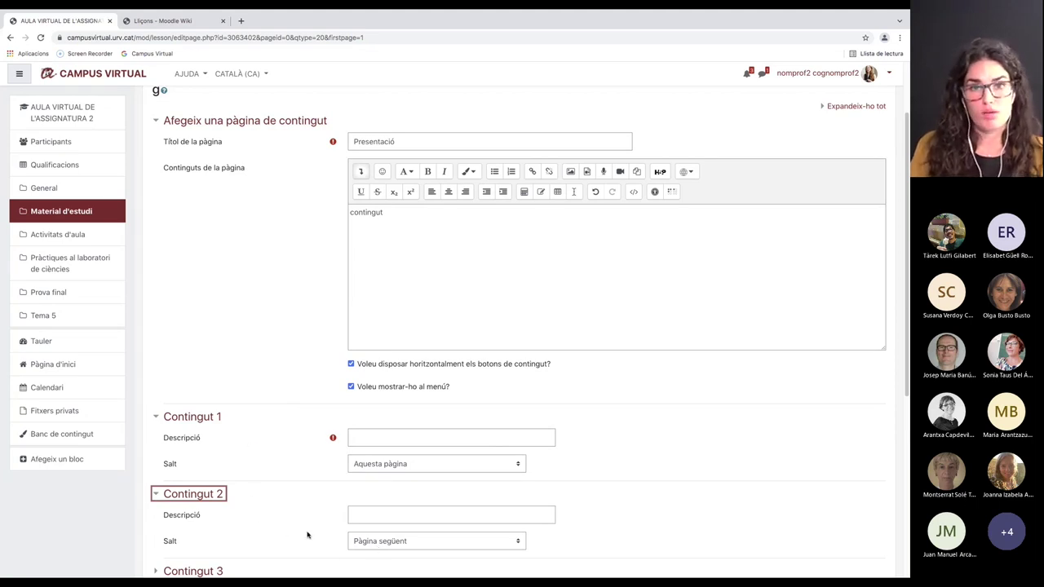
left_click(363, 436)
type("A")
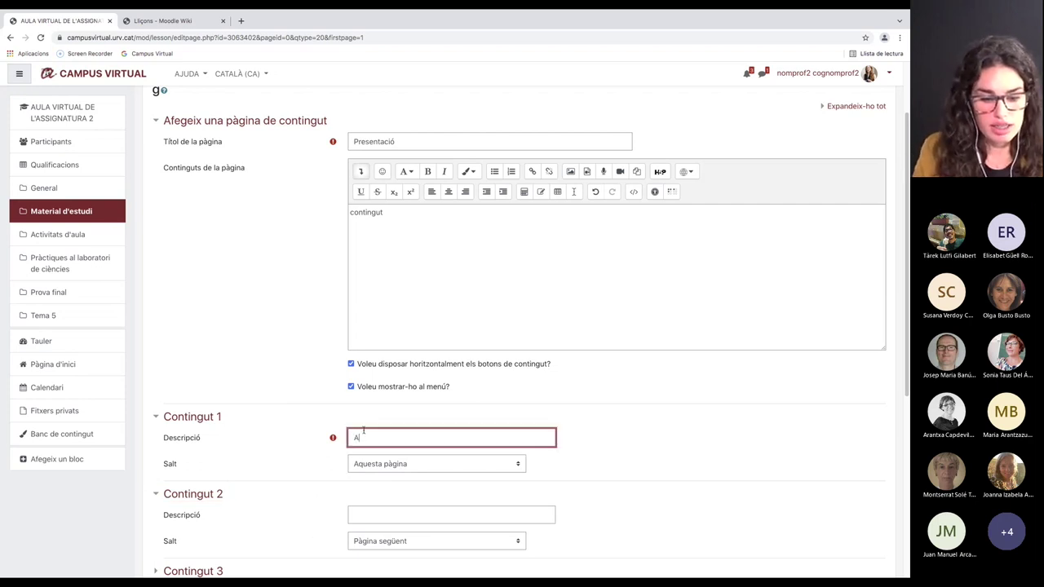
type("Avança")
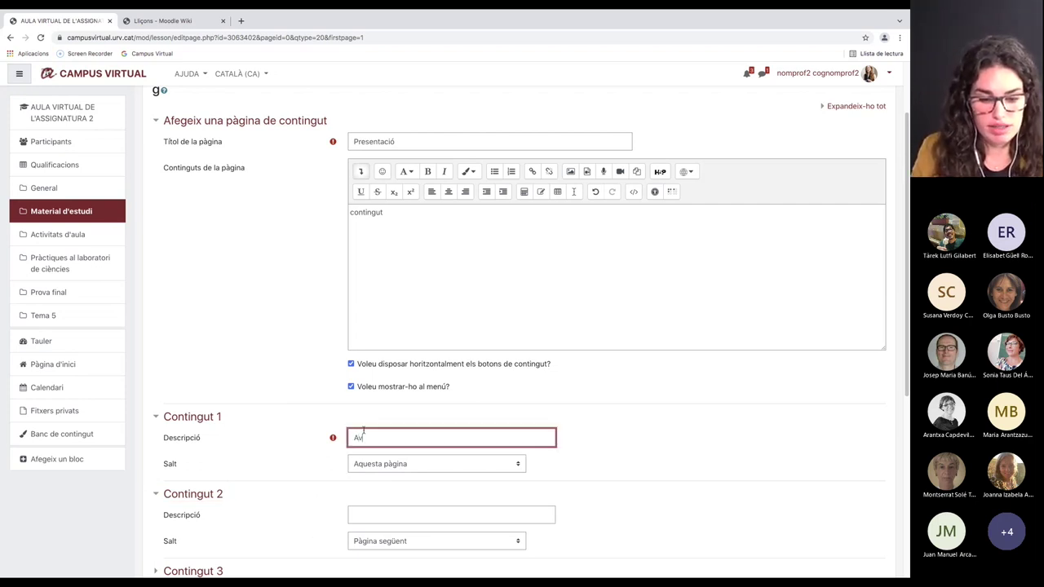
left_click(365, 509)
type("Ve")
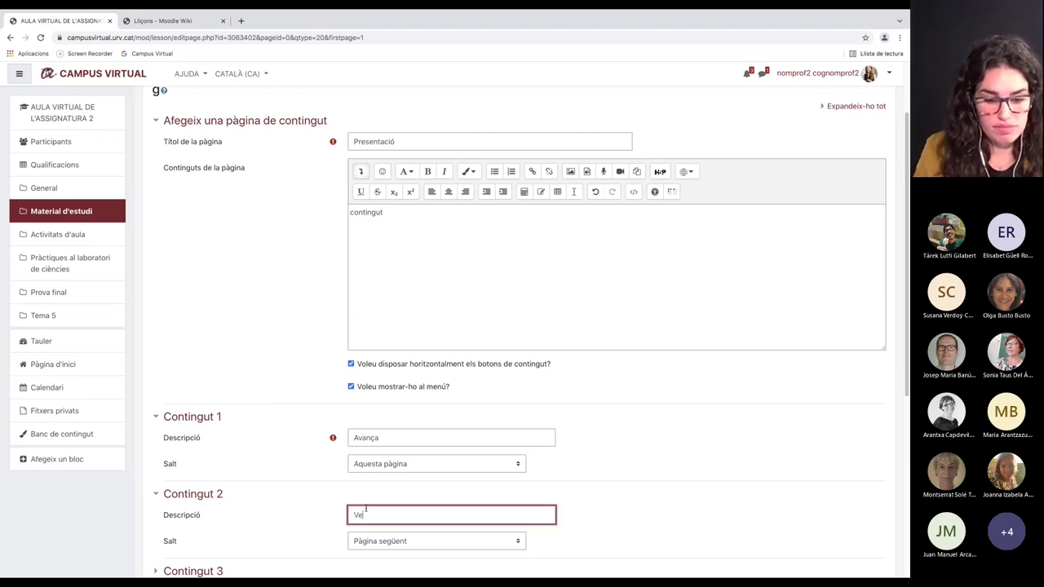
type("s al linal")
left_click(588, 519)
Step: Set the jump of Contingut 2 to "Final de la lliçó" and the jump of Contingut 1 to "Pàgina següent"
scroll(547, 531, "down", 1)
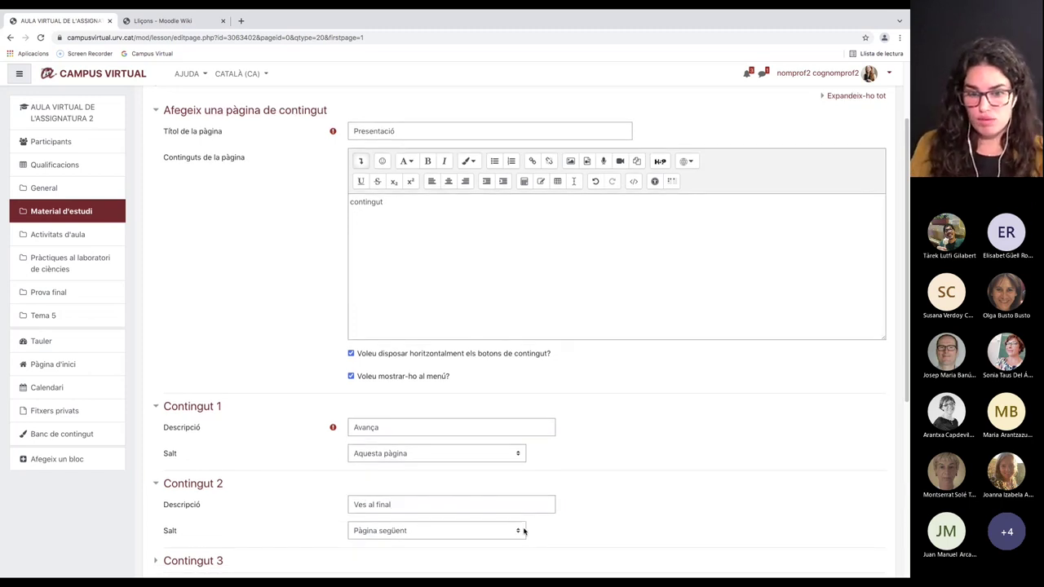
left_click(524, 531)
left_click(594, 503)
scroll(595, 502, "down", 1)
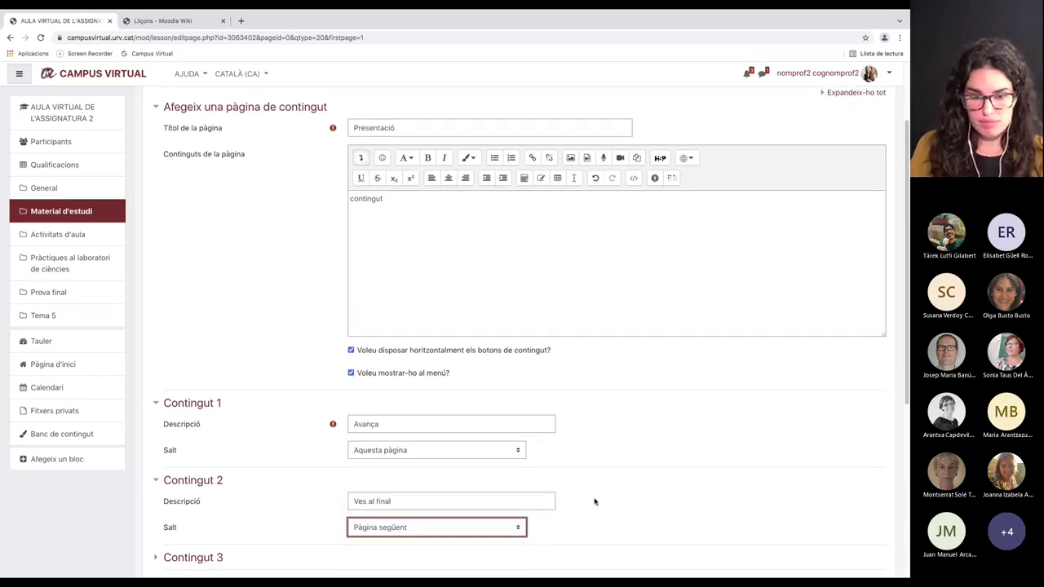
scroll(594, 500, "down", 4)
left_click(520, 385)
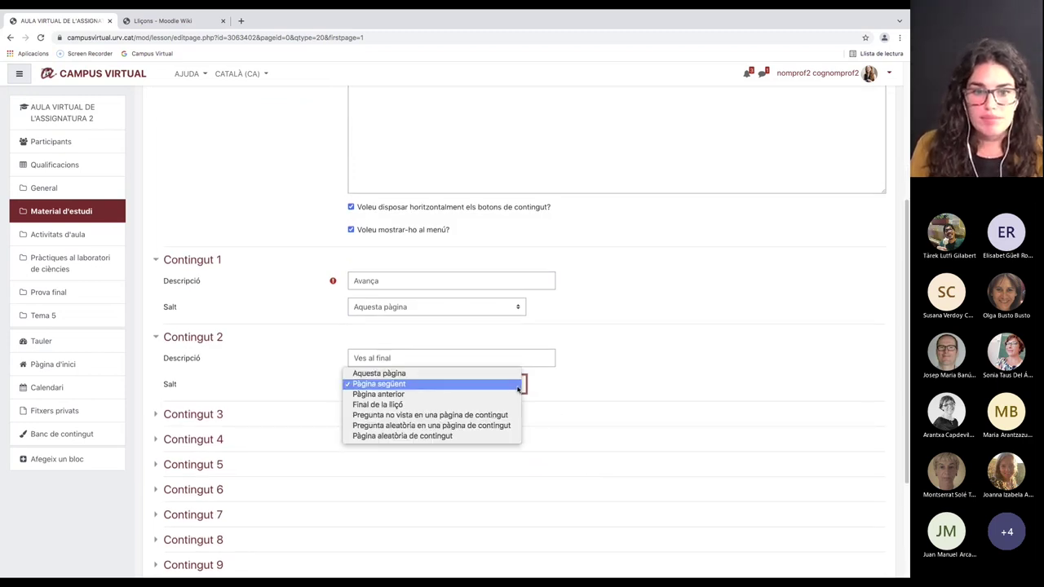
left_click(402, 406)
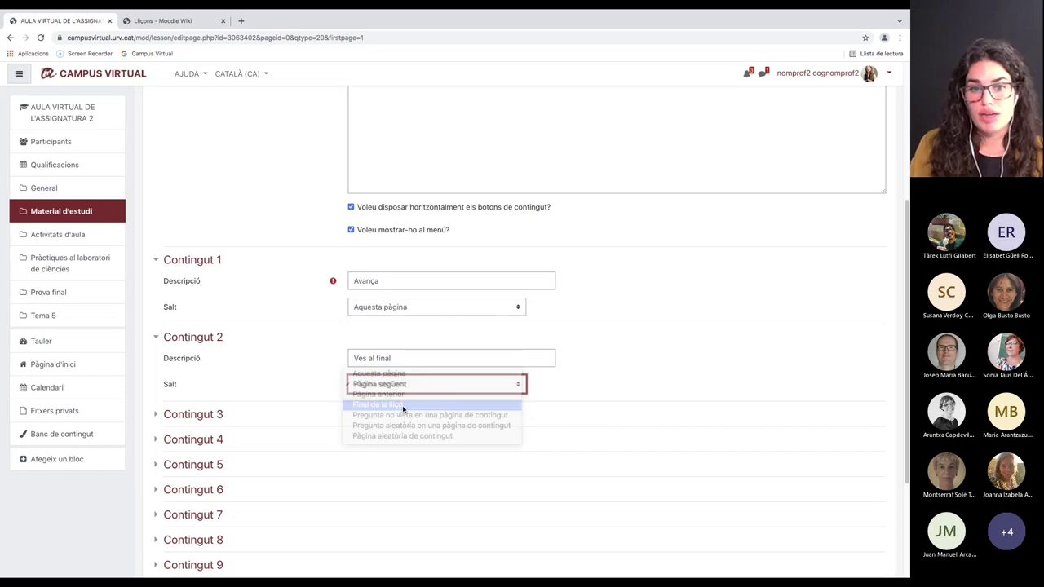
left_click(466, 309)
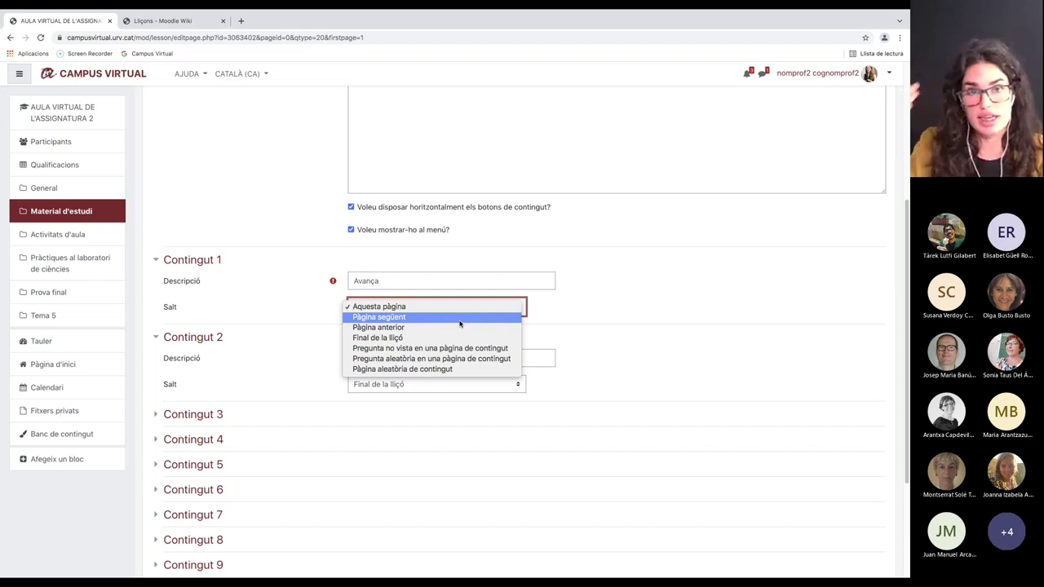
left_click(450, 320)
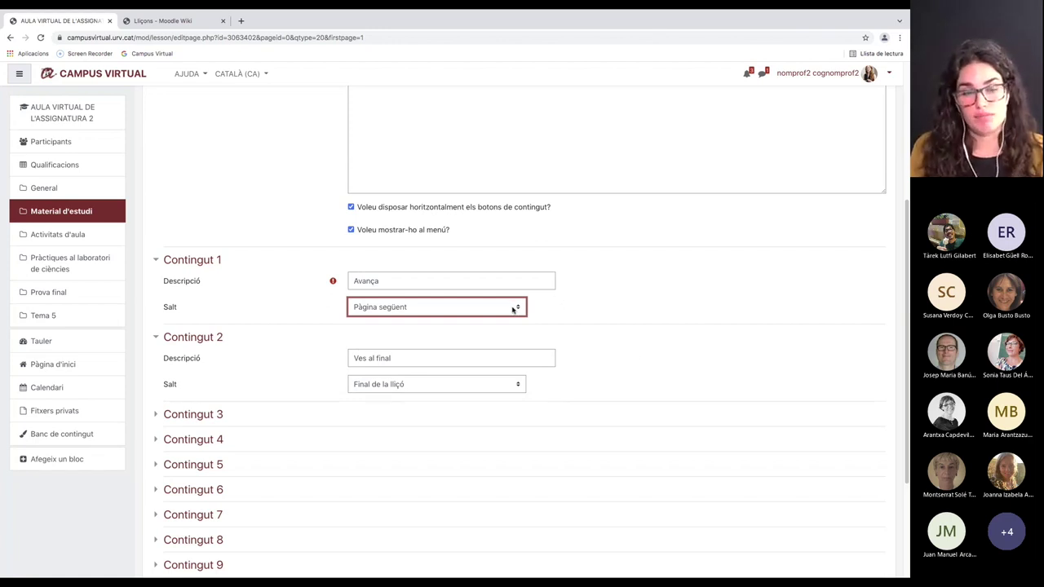
Step: Save the Presentació content page and duplicate it in the lesson's page list
scroll(612, 383, "down", 3)
left_click(403, 490)
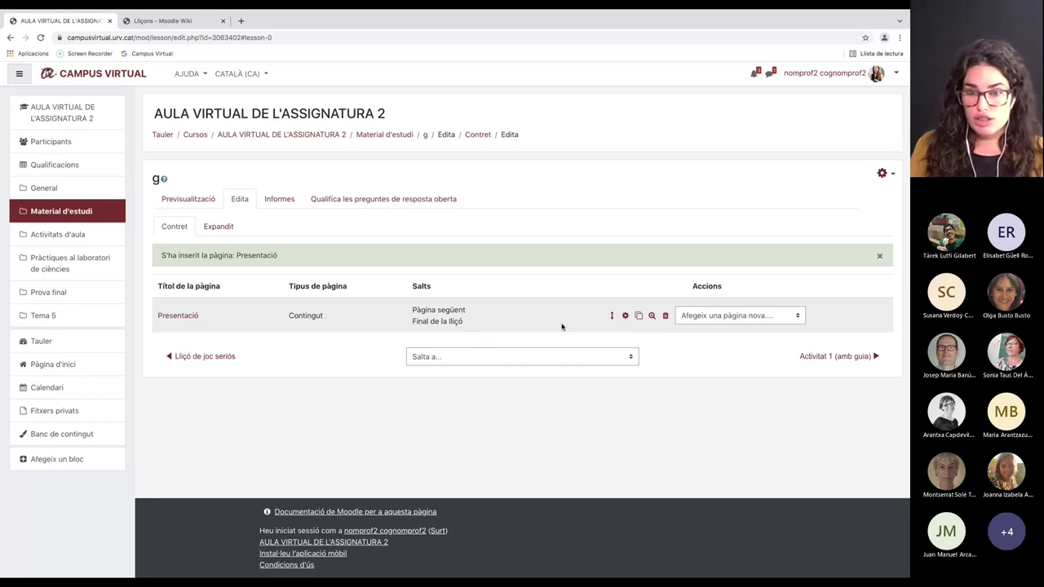
left_click(639, 317)
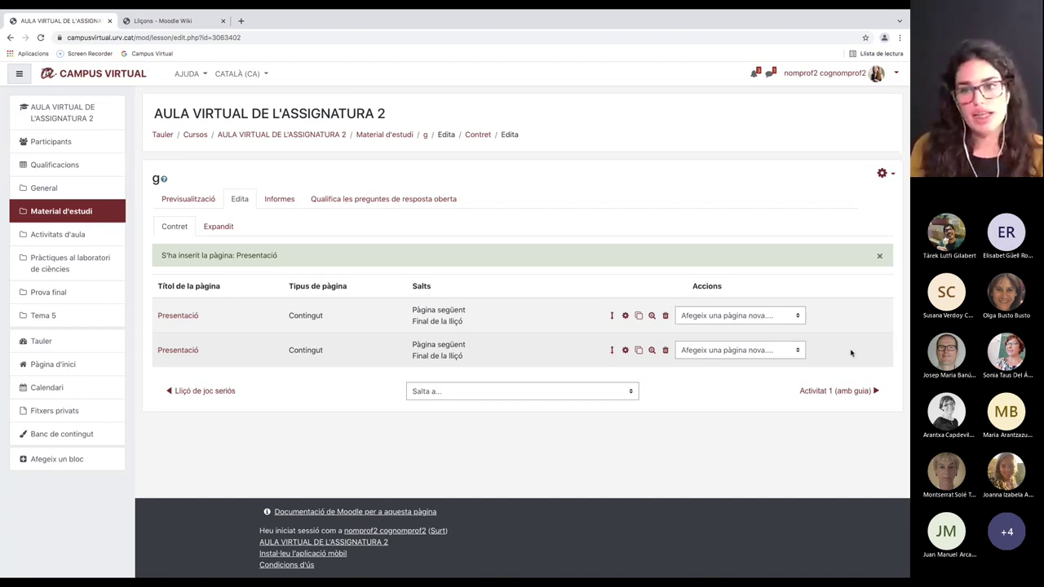
Step: Add a question page after the second Presentació page, with "Opcions múltiples" as its question type
left_click(800, 354)
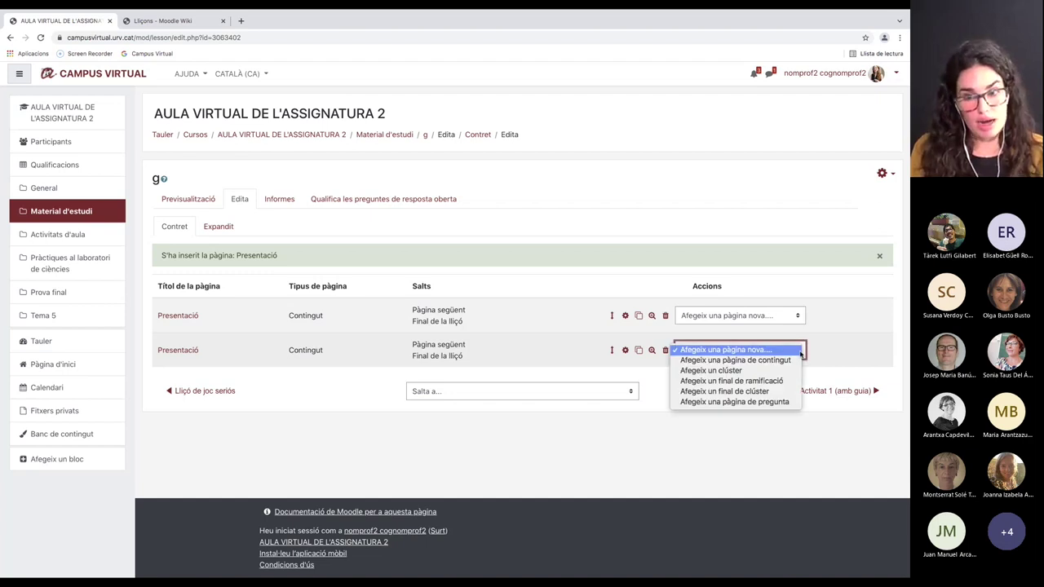
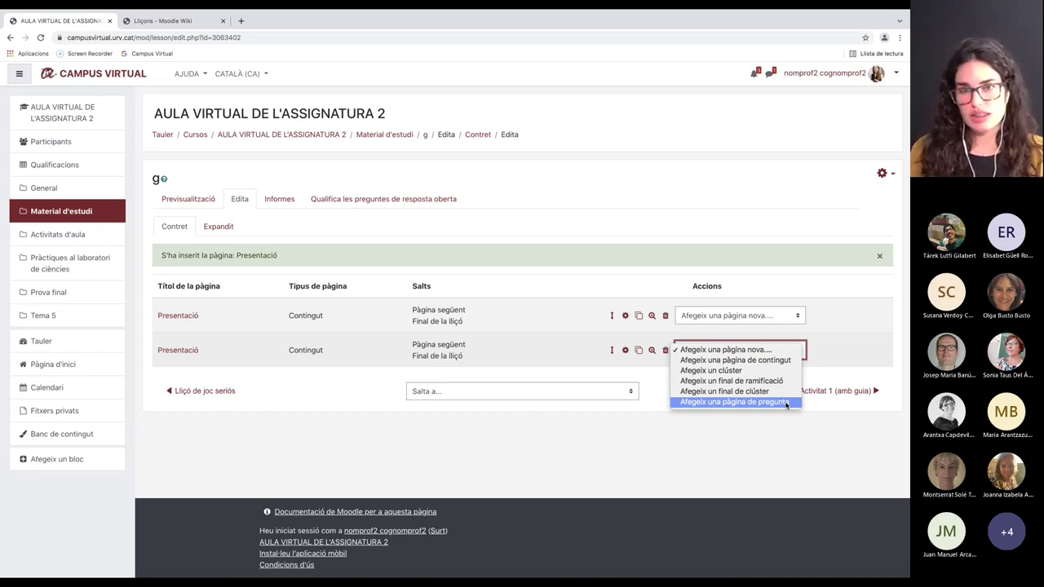
left_click(787, 403)
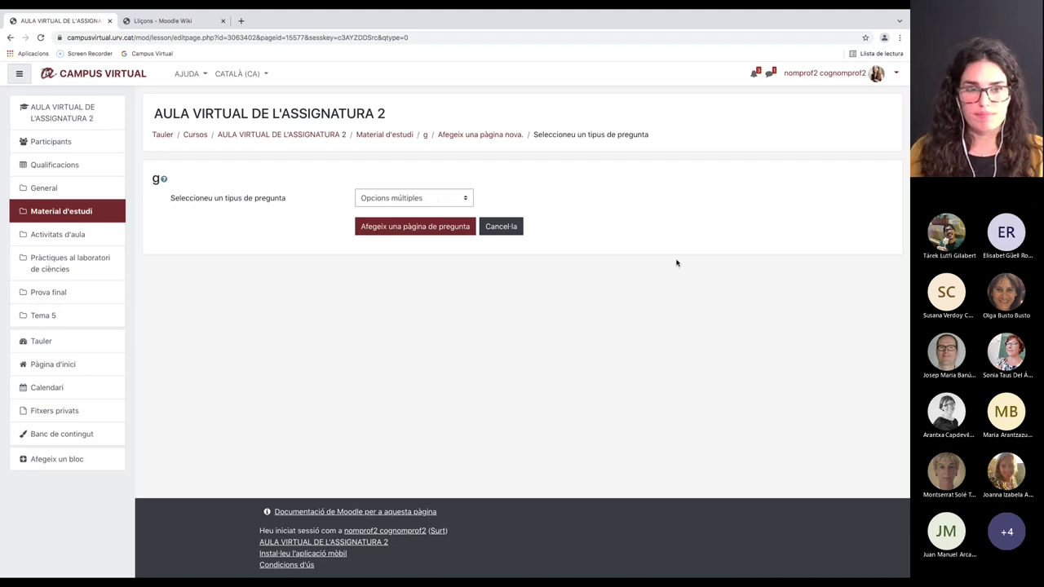
left_click(469, 199)
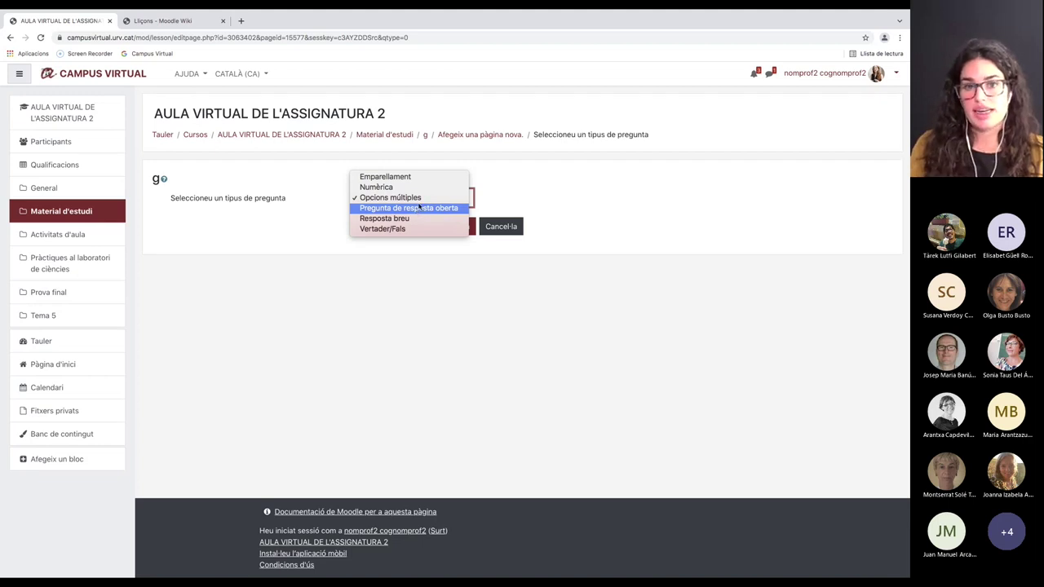
left_click(418, 200)
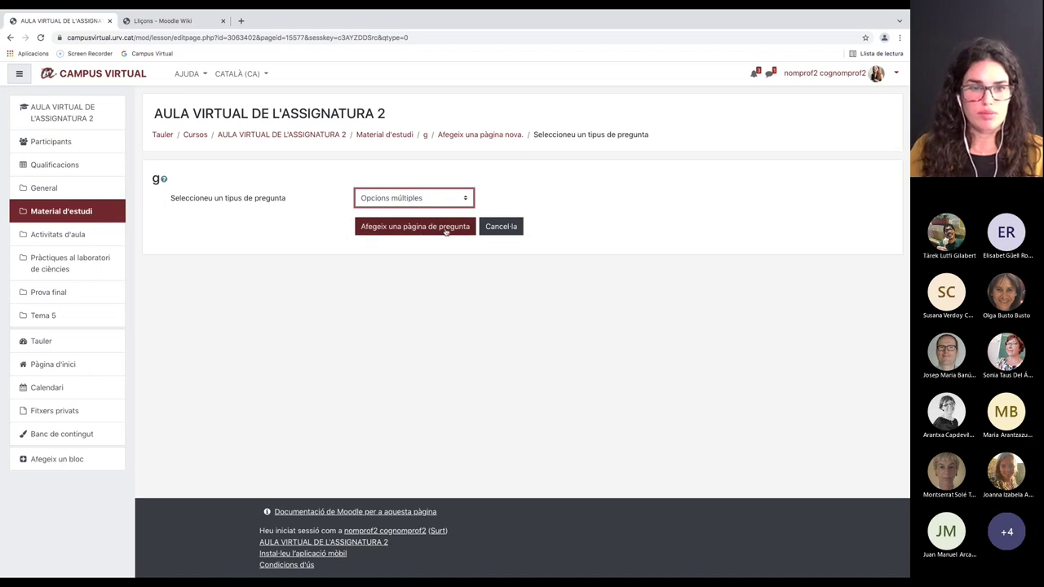
left_click(446, 231)
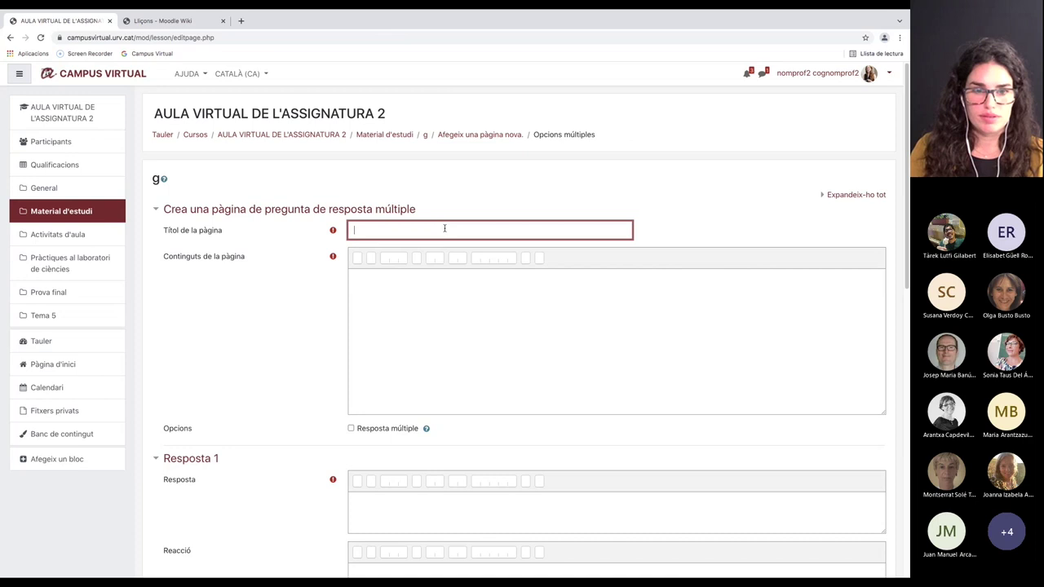
Step: Title the multiple-choice question page "preg1" and enter "text pregunta" as its contents
type("preg")
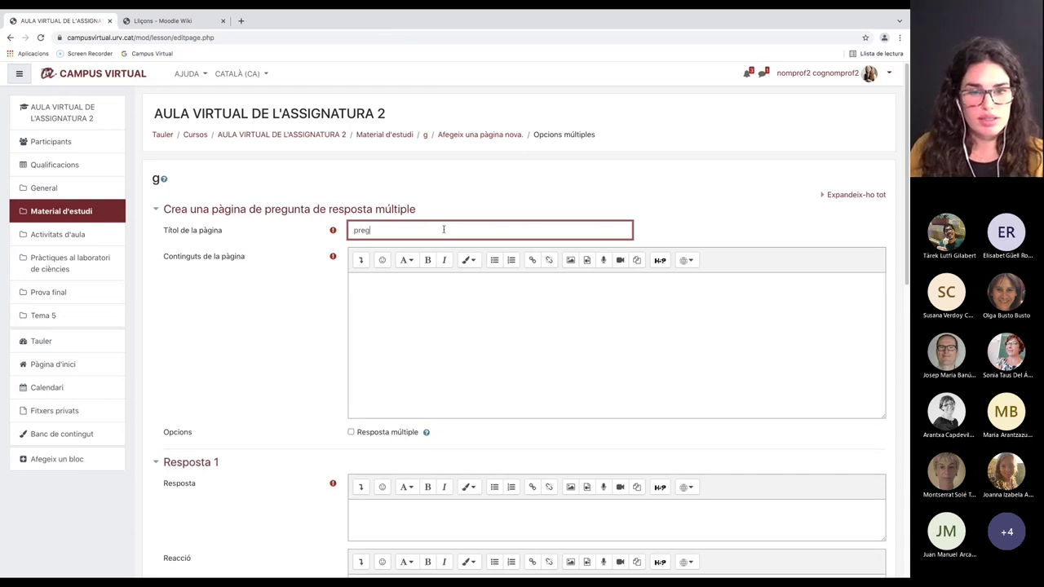
type("1")
scroll(449, 244, "down", 2)
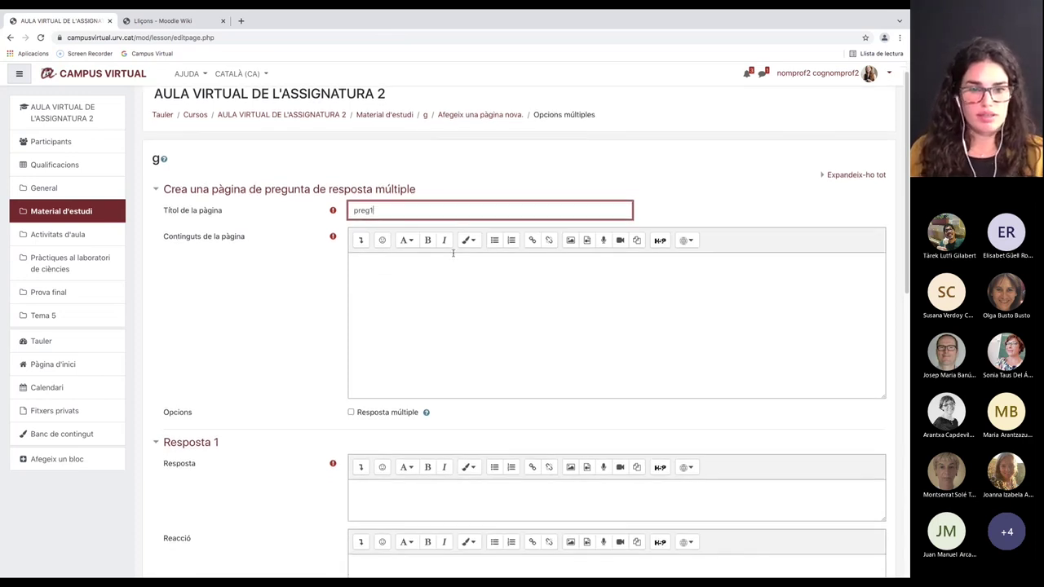
scroll(453, 259, "down", 2)
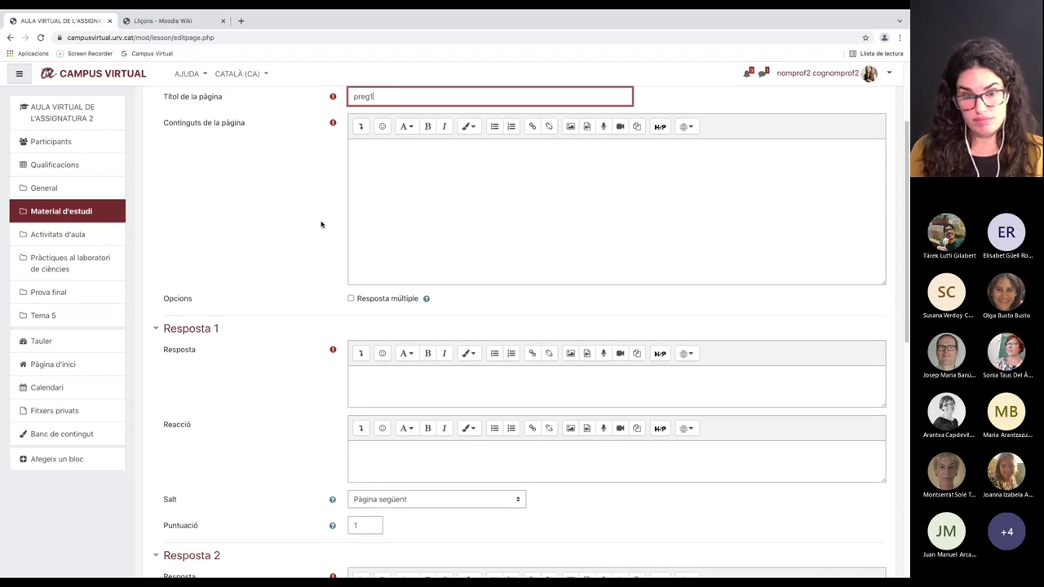
scroll(330, 223, "down", 1)
scroll(330, 223, "down", 2)
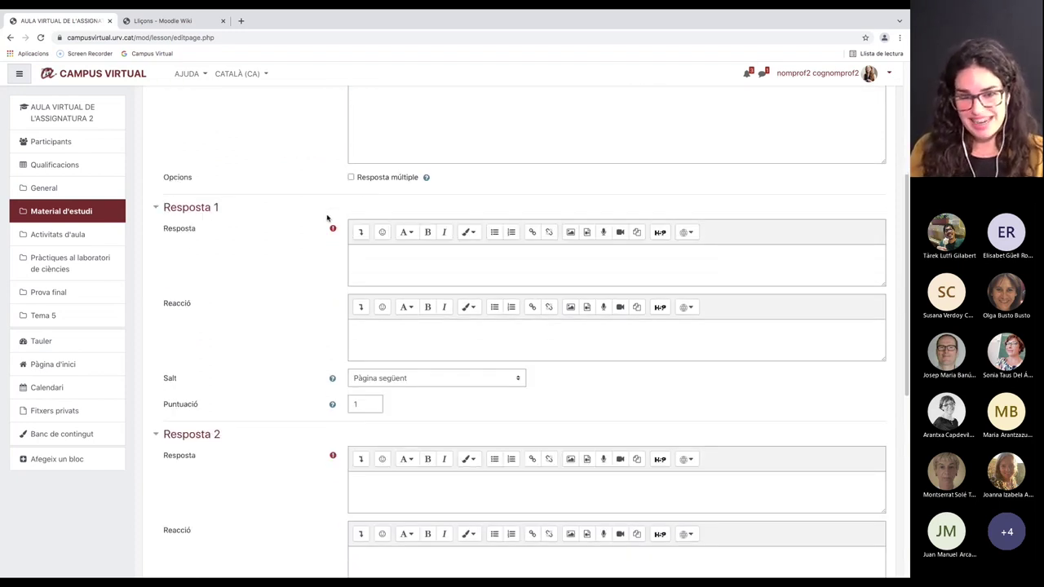
scroll(327, 218, "down", 1)
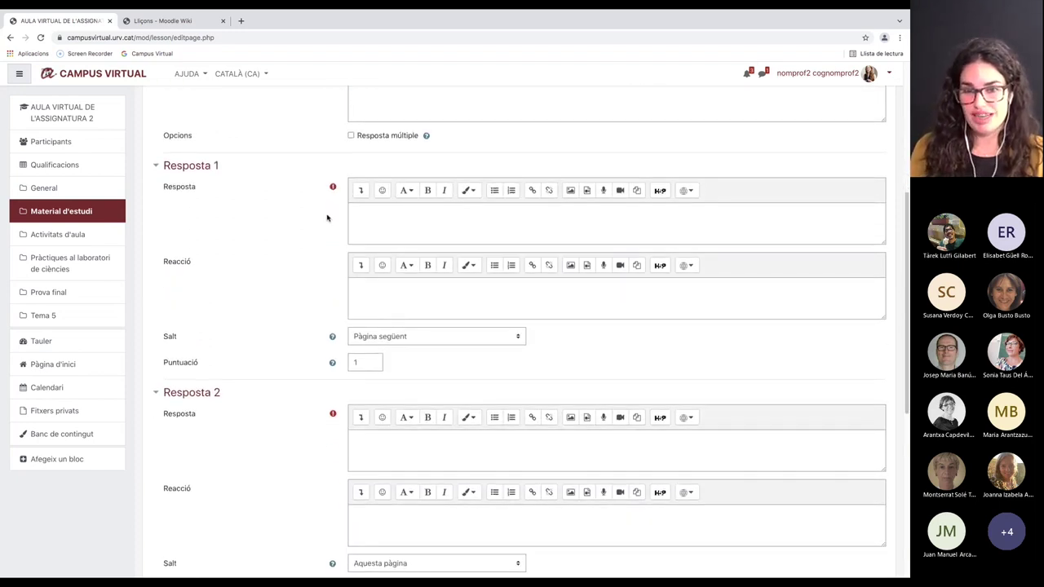
scroll(327, 218, "up", 1)
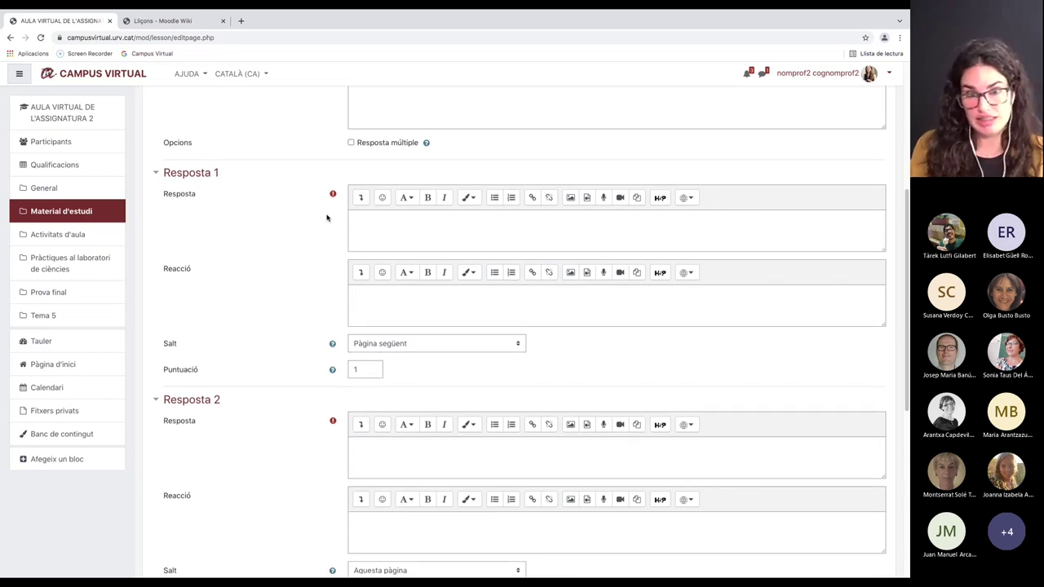
scroll(326, 217, "up", 5)
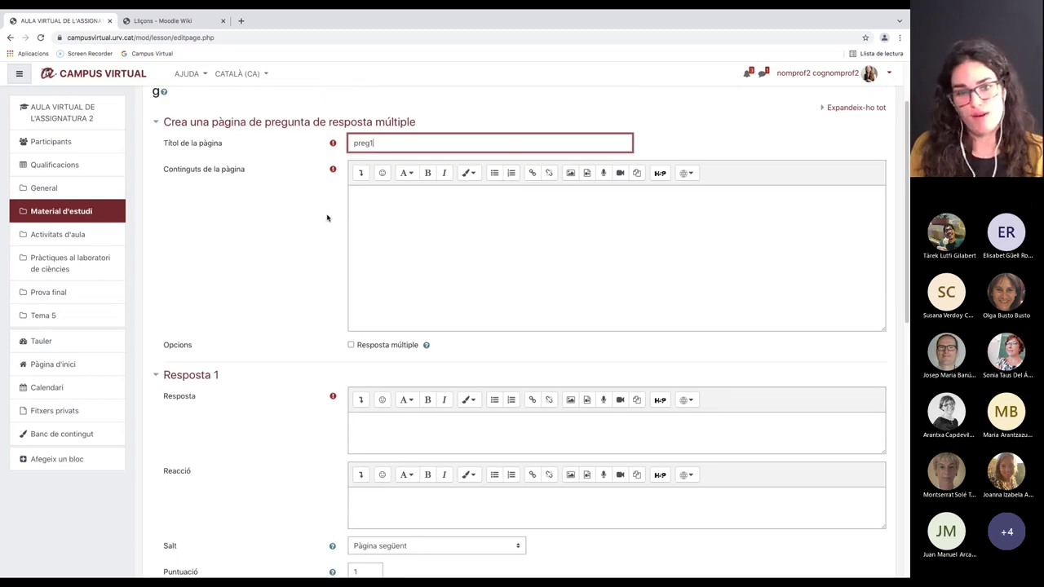
left_click(404, 214)
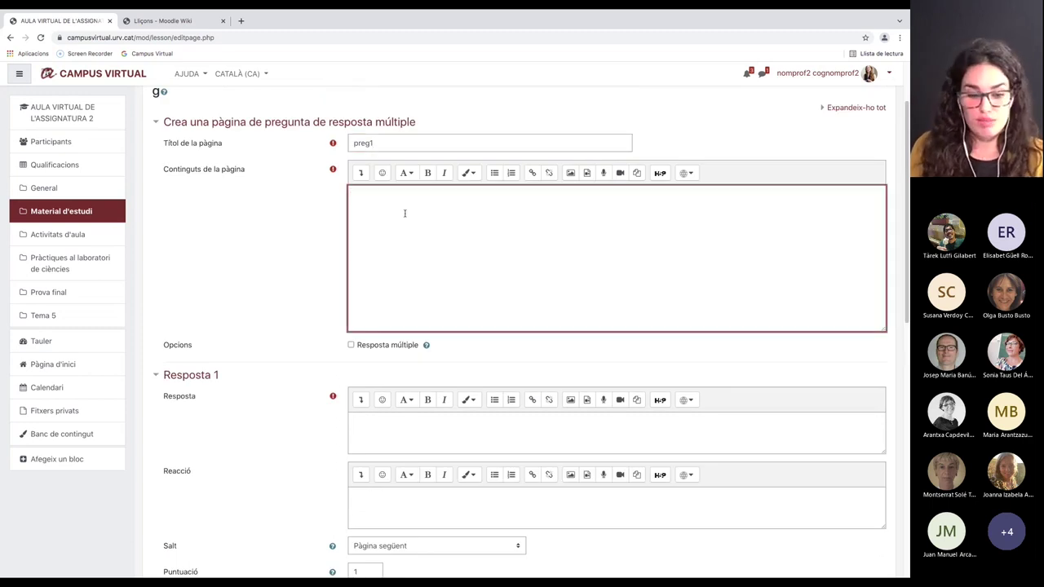
type("tex pregunta")
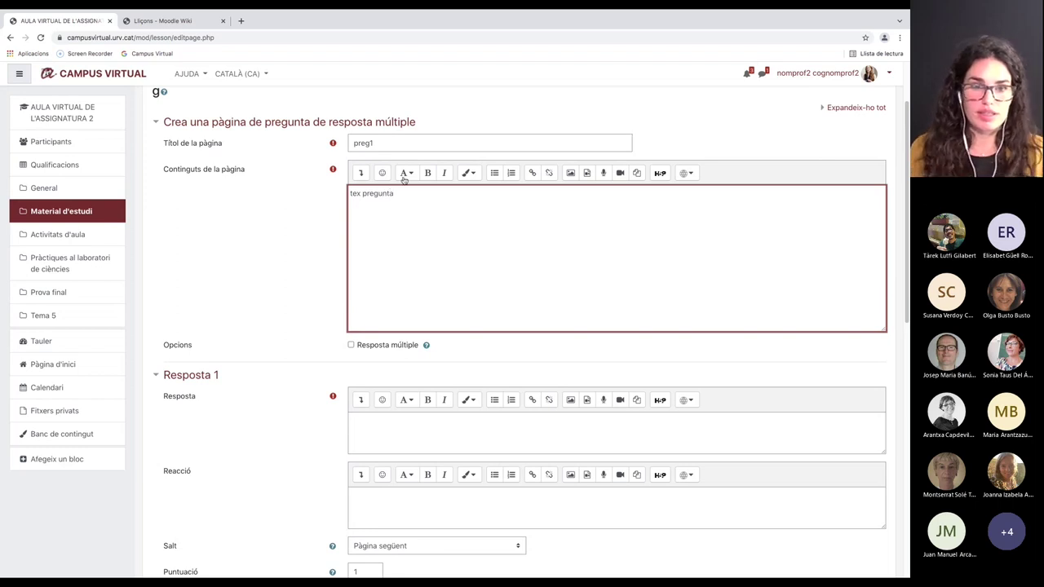
left_click(360, 193)
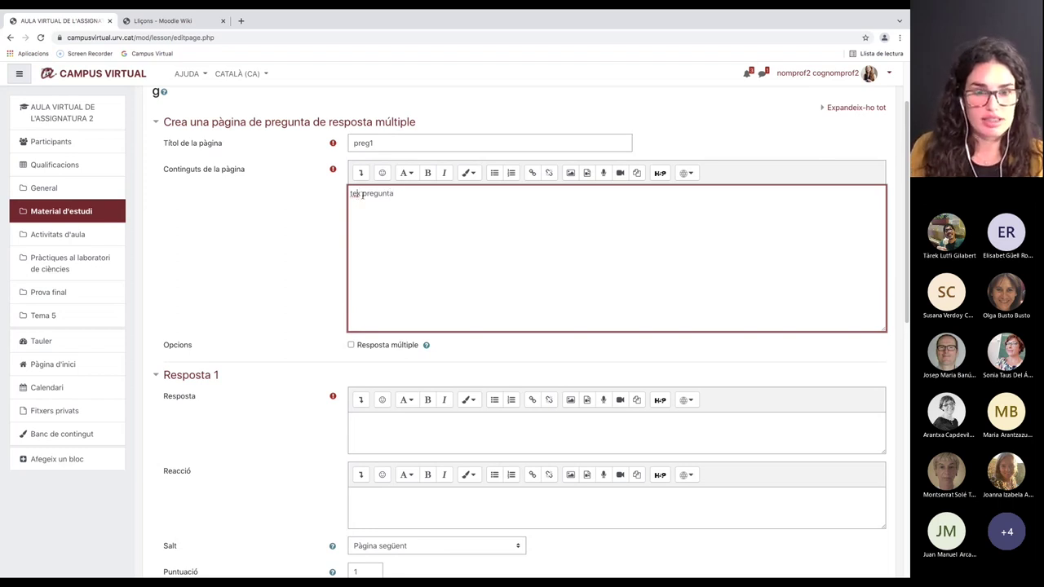
type("t")
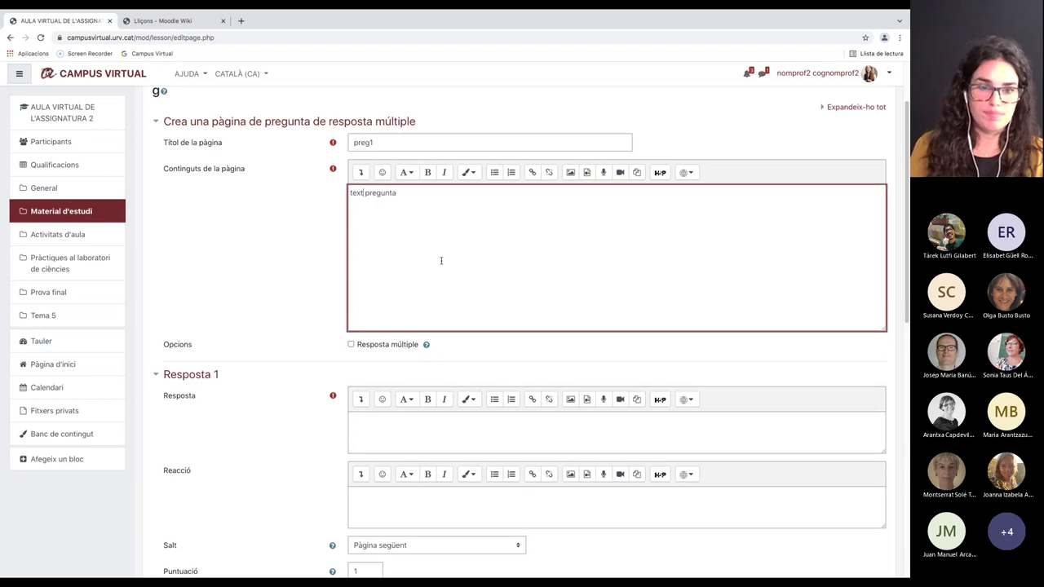
Step: Enter "A" as the answer of Resposta 1 and set its jump to "Pàgina anterior"
scroll(445, 260, "down", 5)
scroll(449, 261, "up", 2)
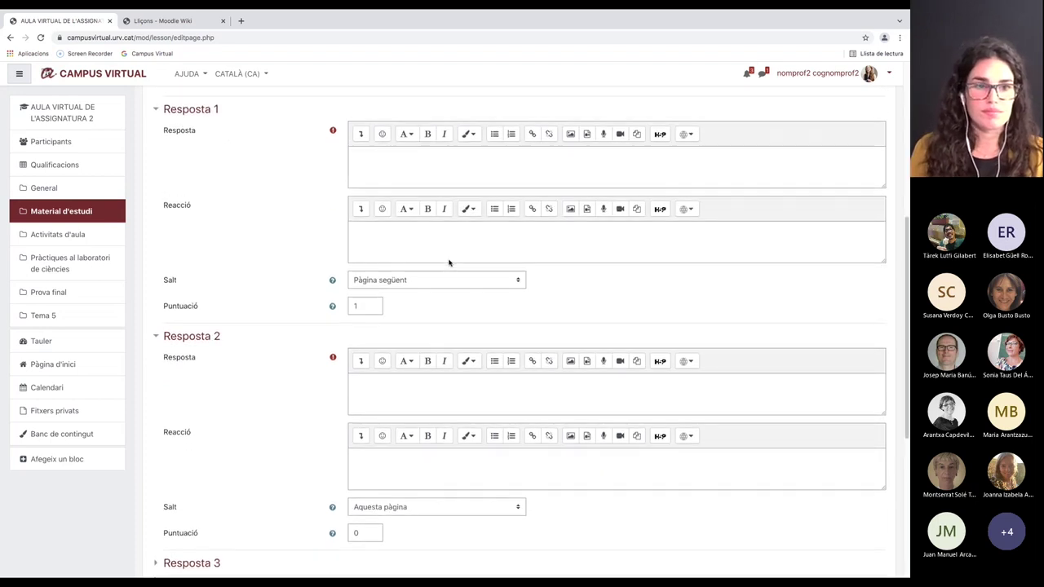
left_click(426, 242)
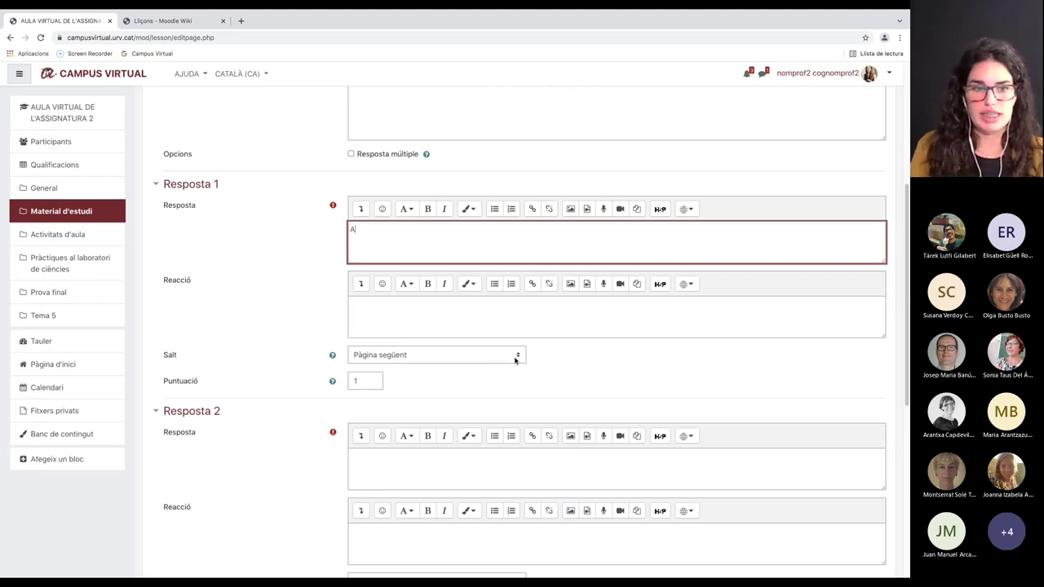
left_click(517, 357)
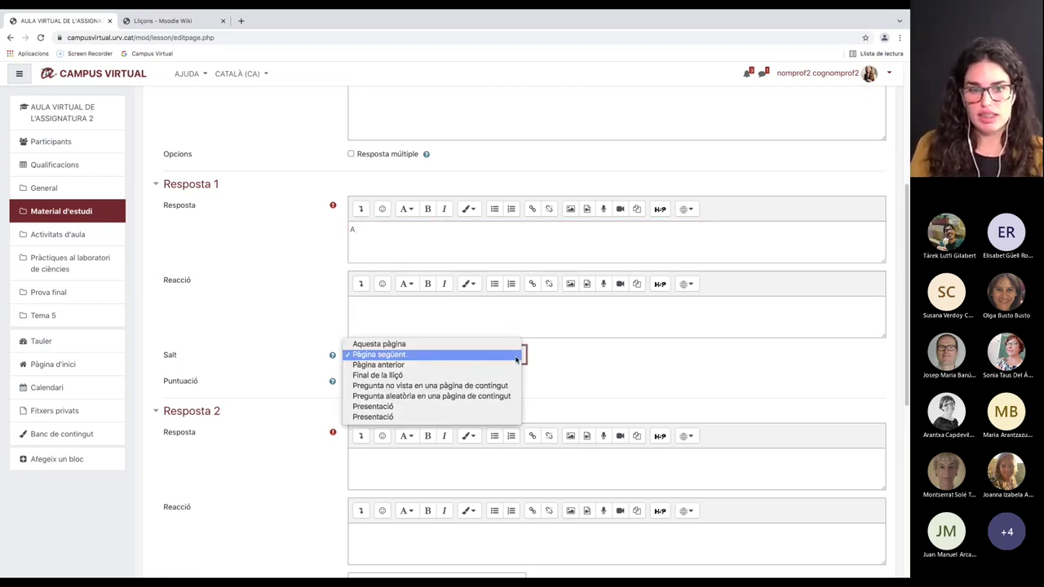
left_click(417, 366)
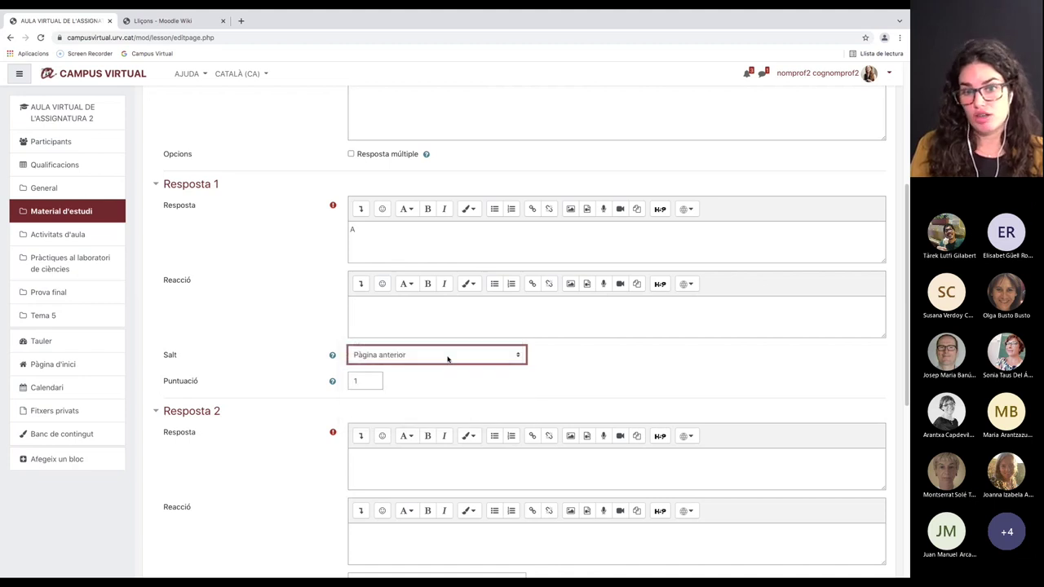
left_click(559, 324)
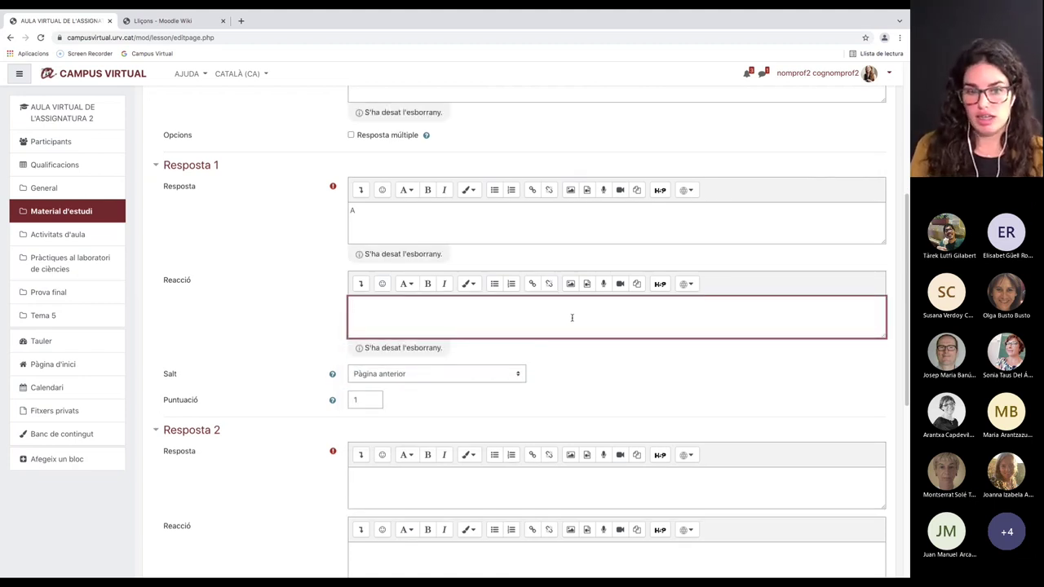
Step: Enter "B" as the answer of Resposta 2 and choose "Aquesta pàgina" as its jump
scroll(571, 318, "down", 1)
left_click(394, 438)
type("B")
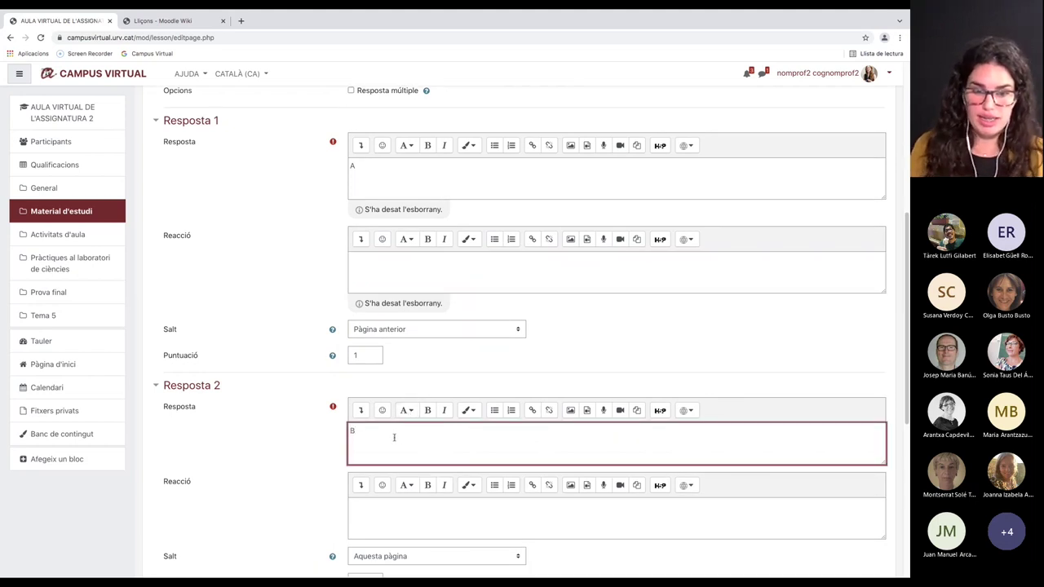
scroll(399, 424, "down", 4)
left_click(427, 370)
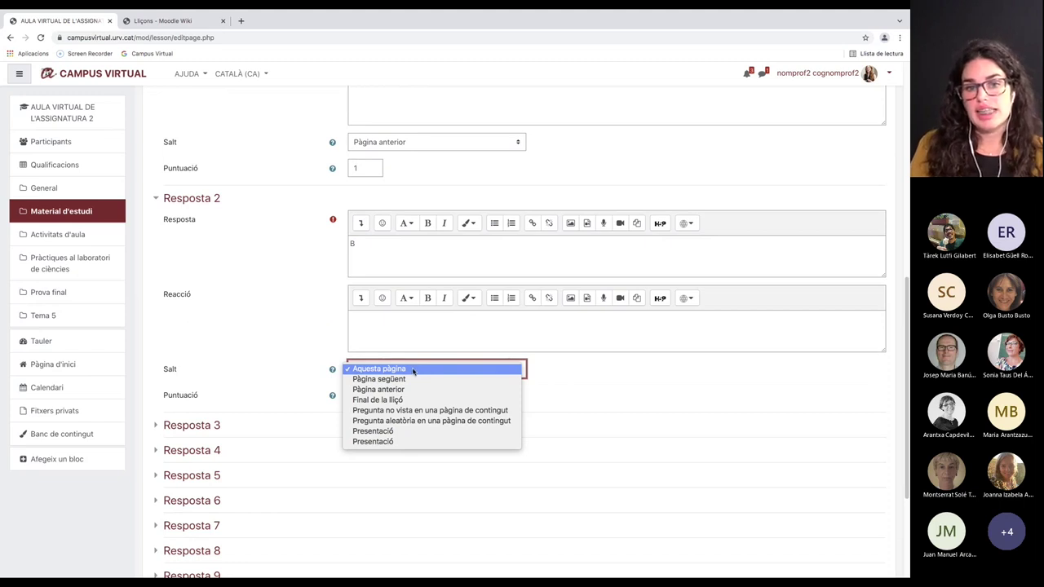
left_click(407, 371)
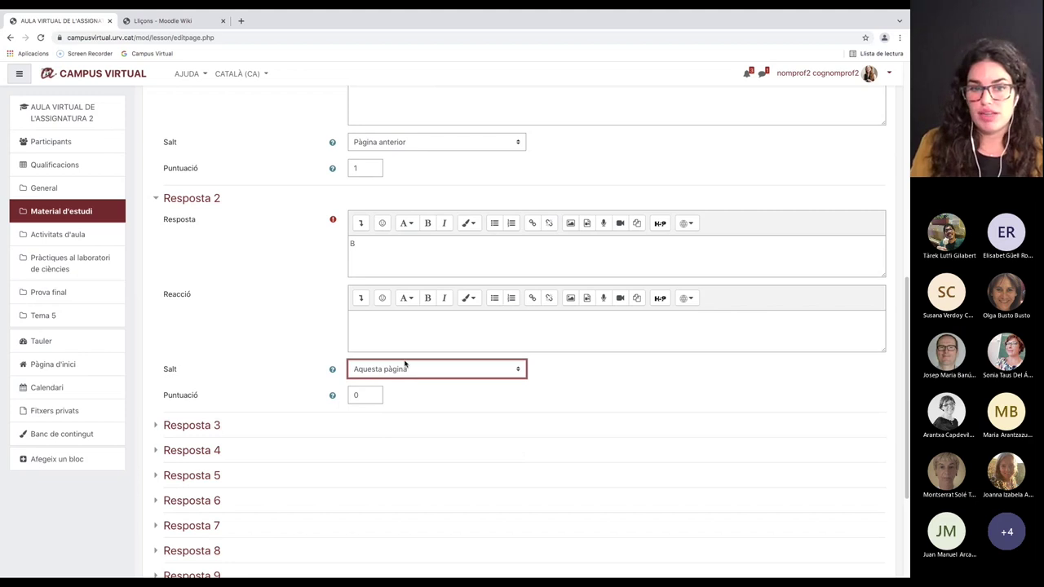
Step: Set the score of Resposta 1 to 0 and give Resposta 2 a score of 1 with the jump "Pàgina següent"
left_click(353, 168)
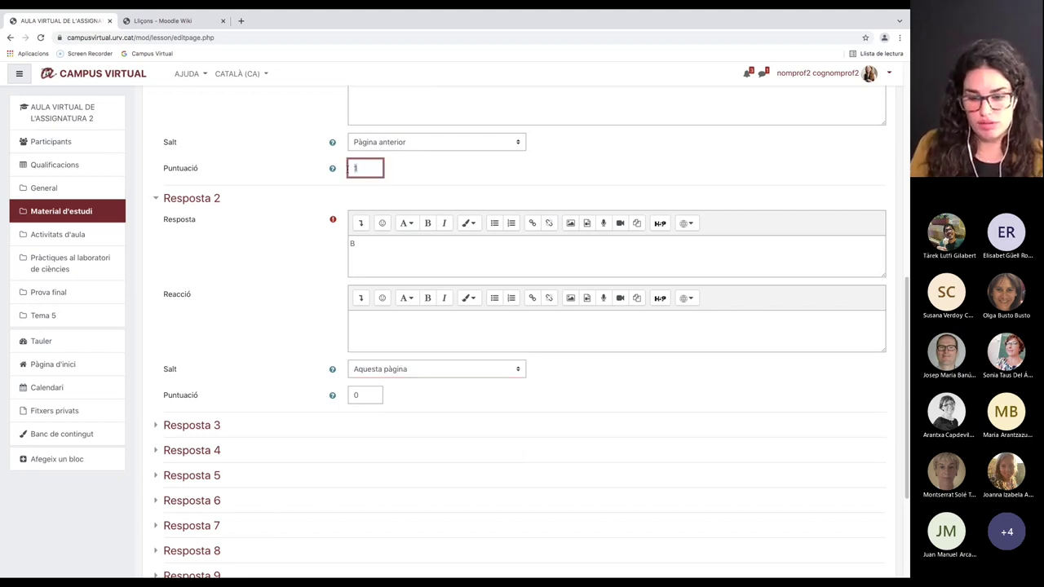
key("BackSpace")
type("0")
left_click(354, 395)
key("BackSpace")
type("1")
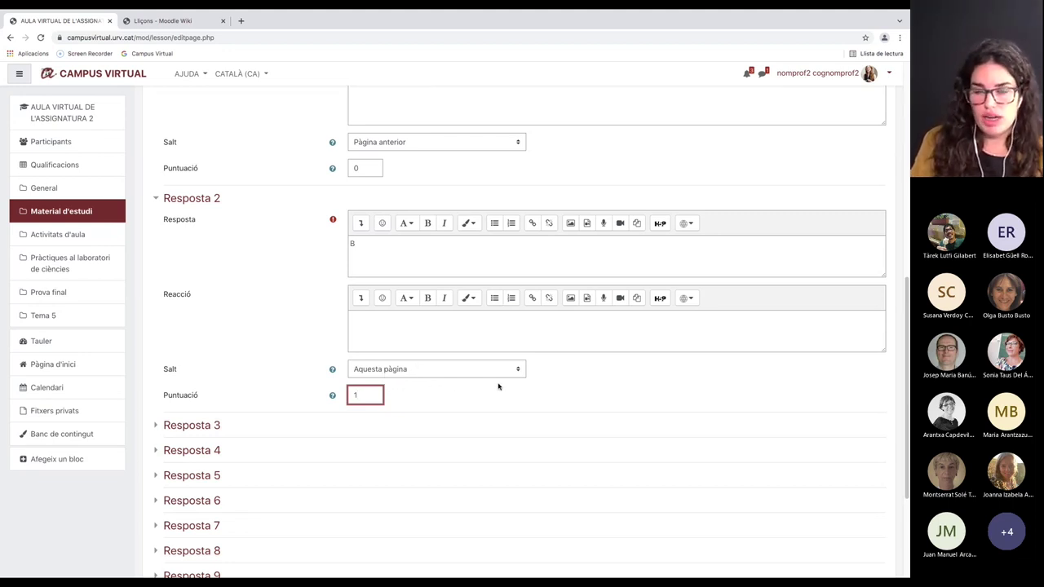
left_click(456, 367)
left_click(450, 380)
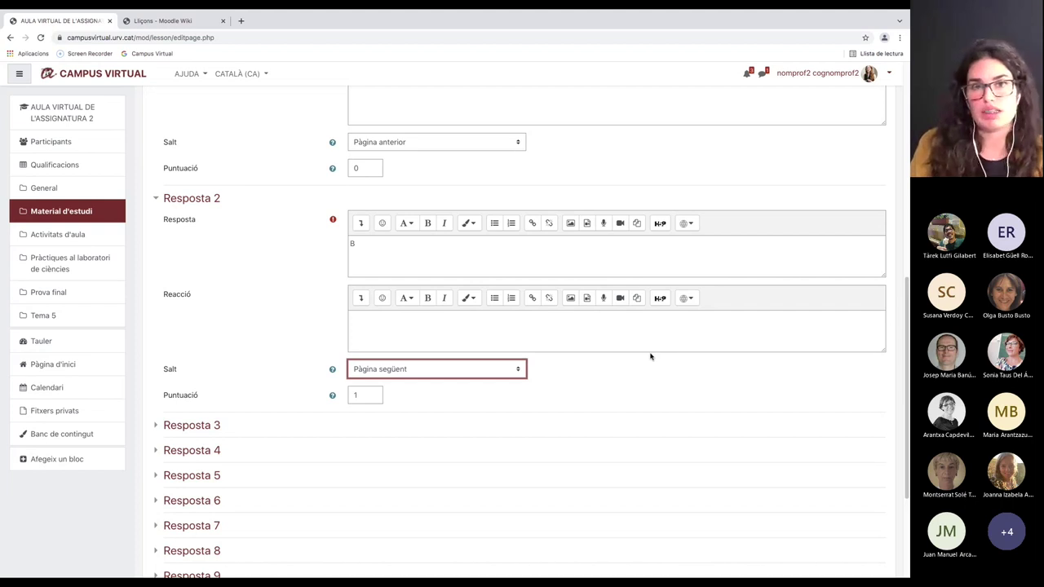
Step: Expand Resposta 3, enter "C" as its answer and set its score to 1
scroll(648, 358, "down", 1)
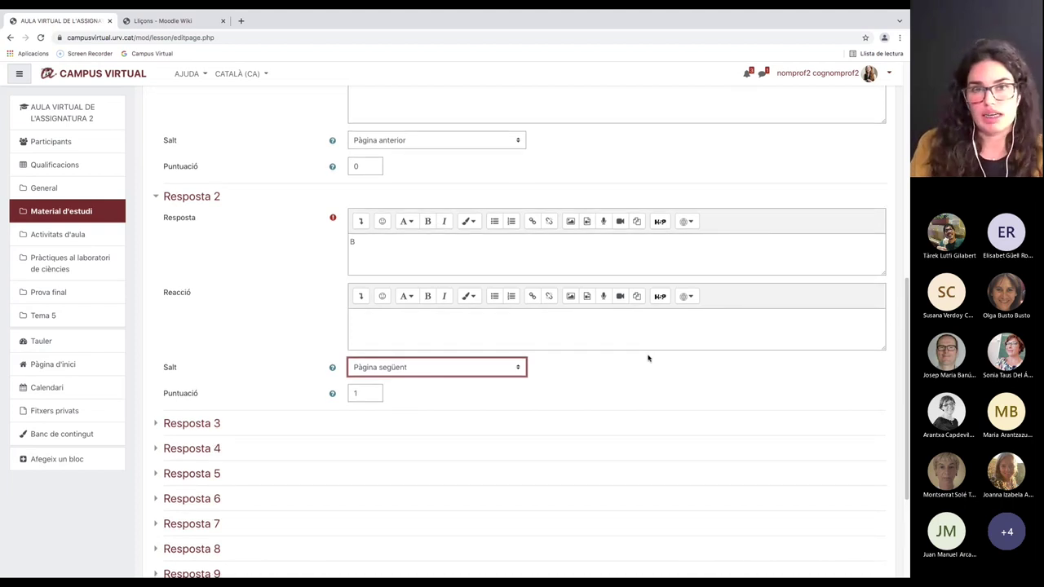
scroll(648, 358, "up", 3)
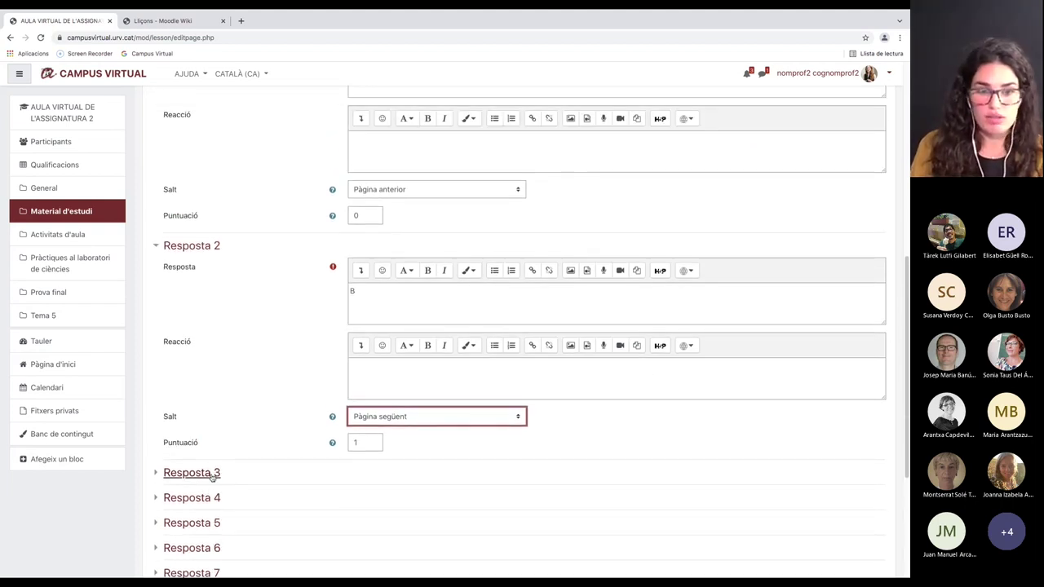
left_click(213, 477)
scroll(319, 462, "down", 2)
left_click(376, 436)
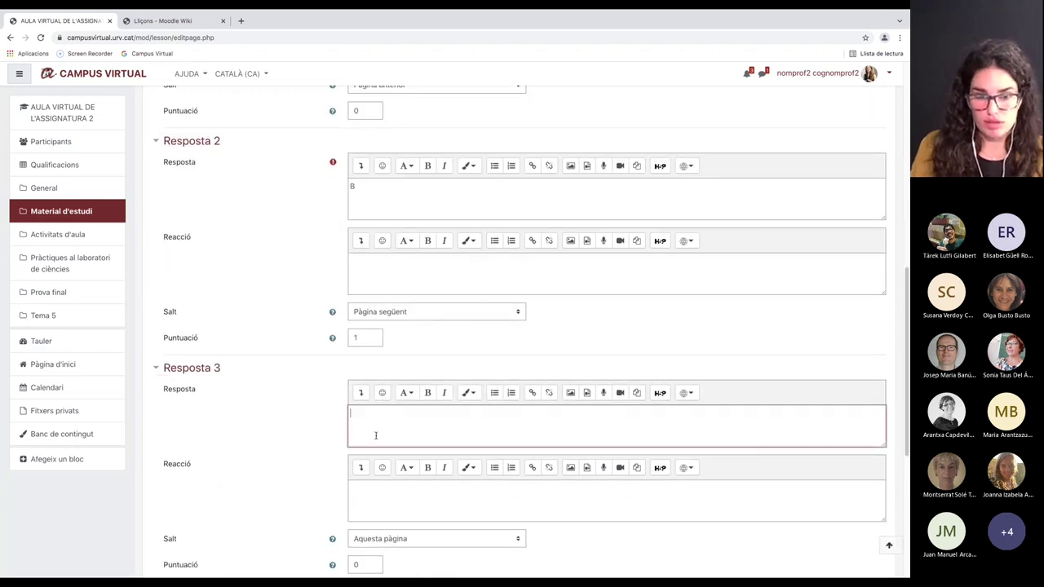
type("C")
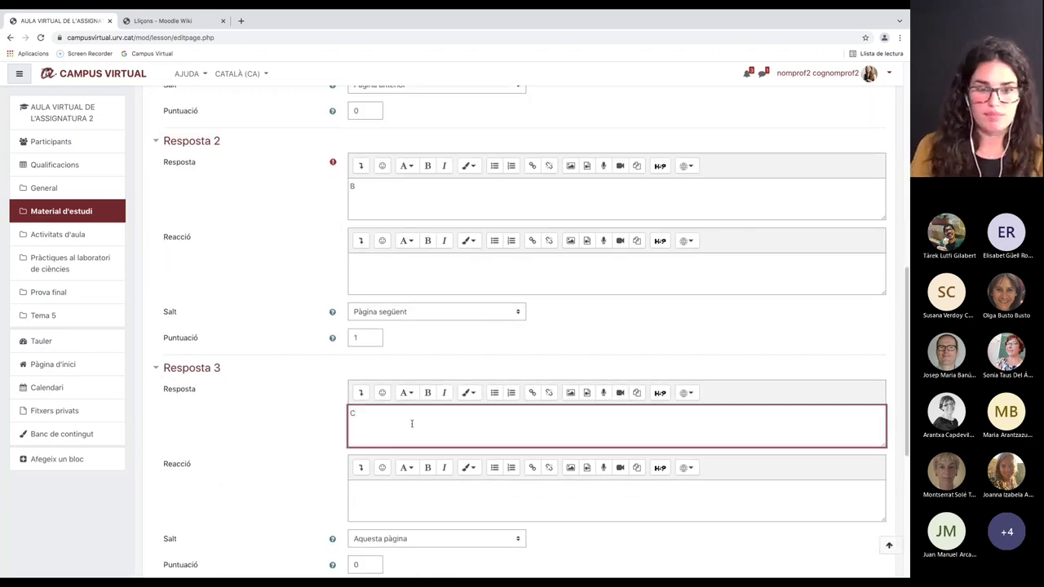
scroll(368, 533, "down", 1)
double_click(368, 540)
type("1")
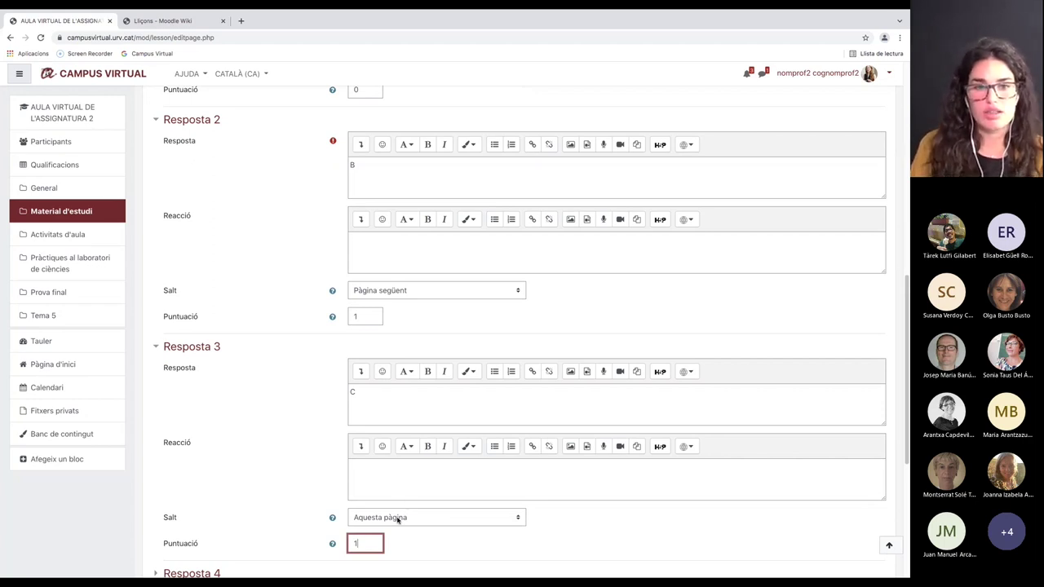
Step: Set the jump of Resposta 3 to the second "Presentació" page and save the question page
left_click(398, 518)
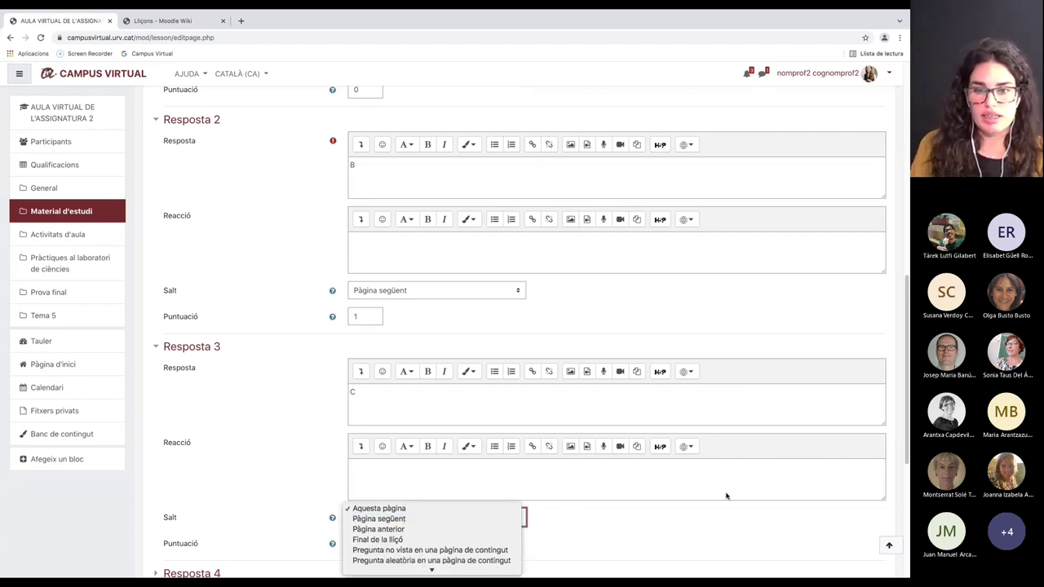
left_click(908, 357)
scroll(453, 328, "down", 3)
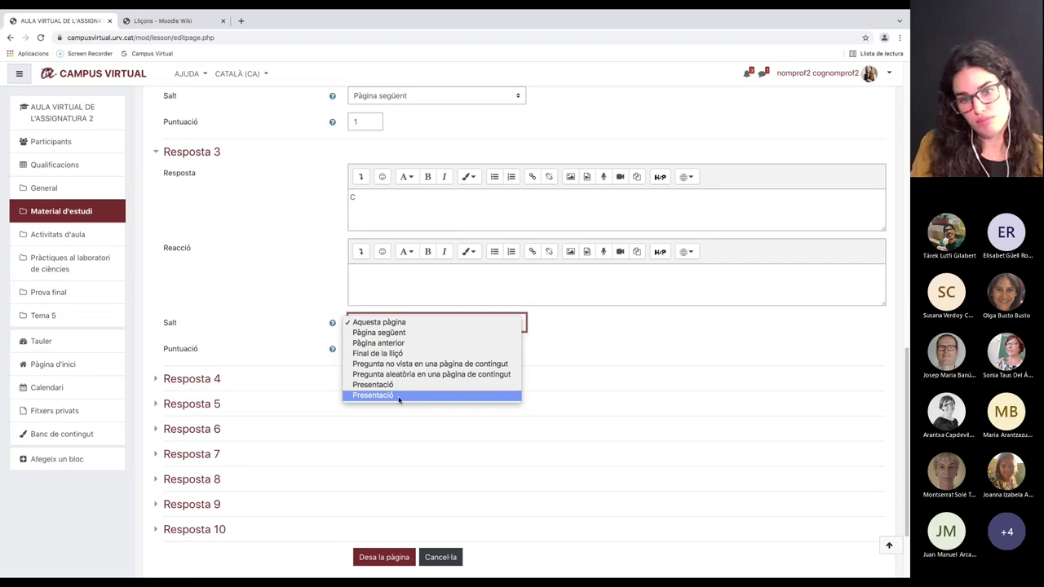
left_click(399, 396)
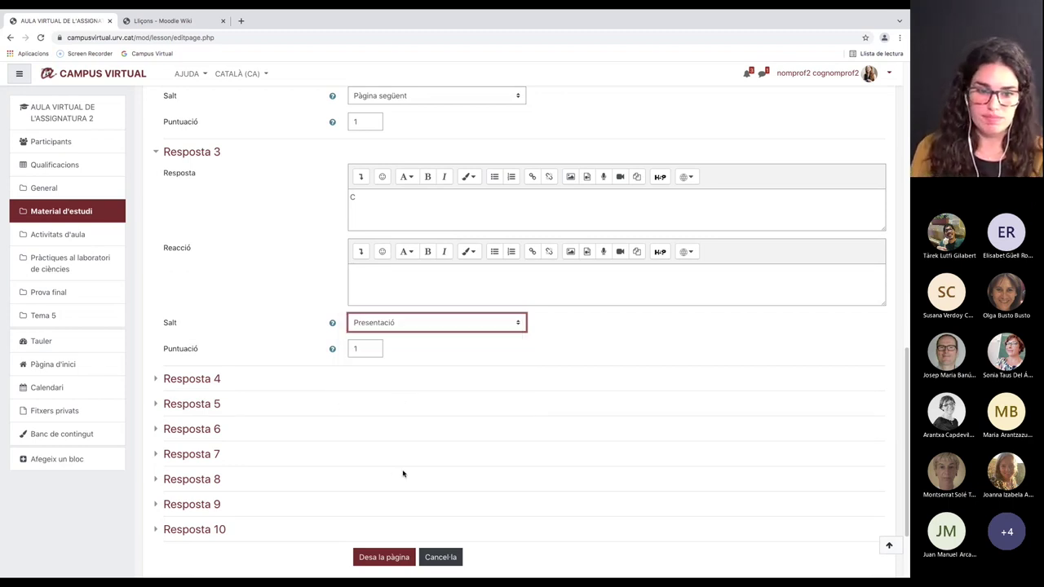
left_click(395, 557)
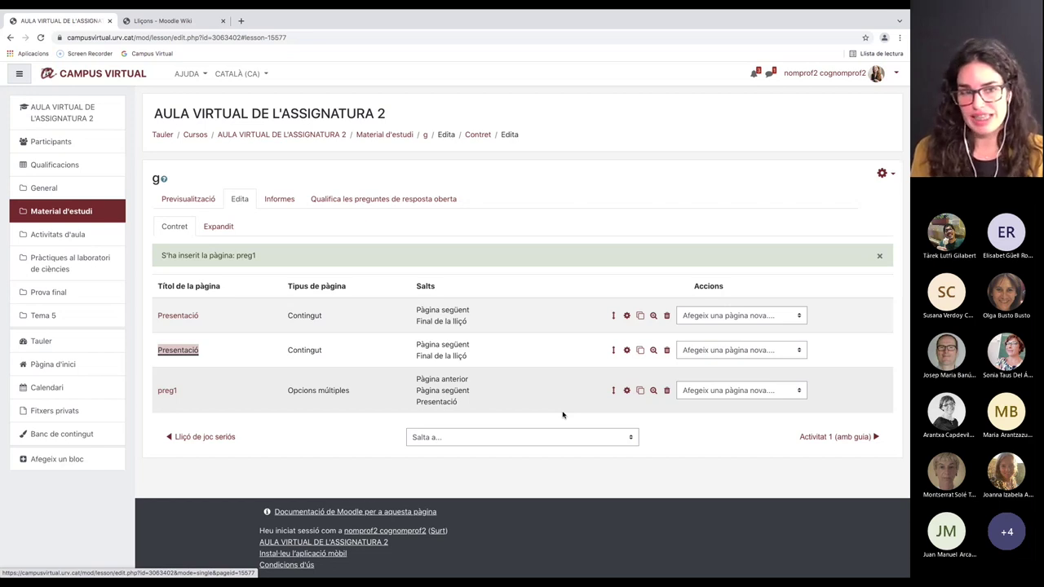
Step: Switch to the Moodle Wiki page on lessons and find the "Atenem una emergència" concept map for serious games
left_click(163, 20)
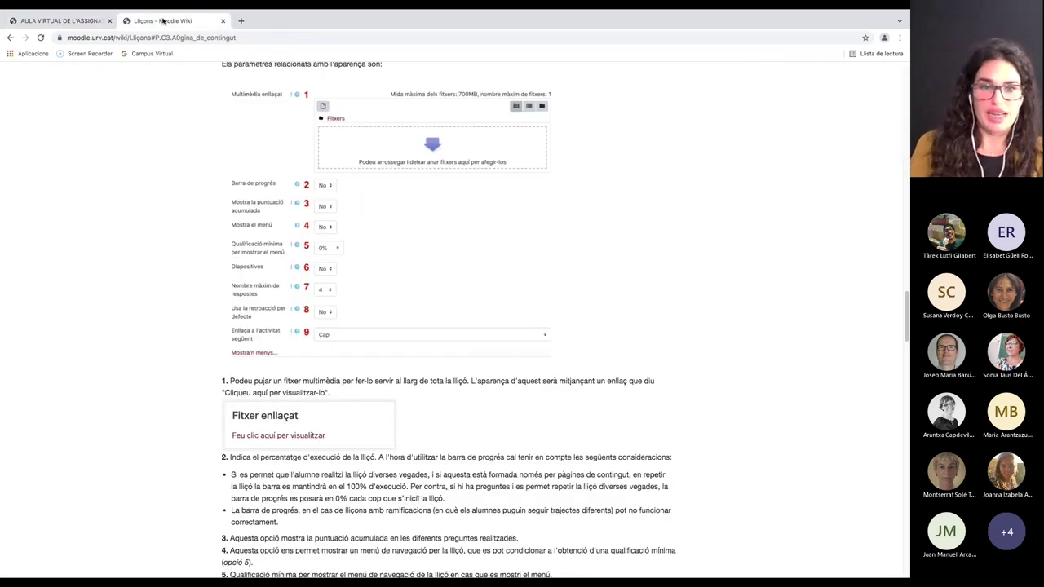
scroll(731, 300, "up", 3)
scroll(730, 300, "up", 10)
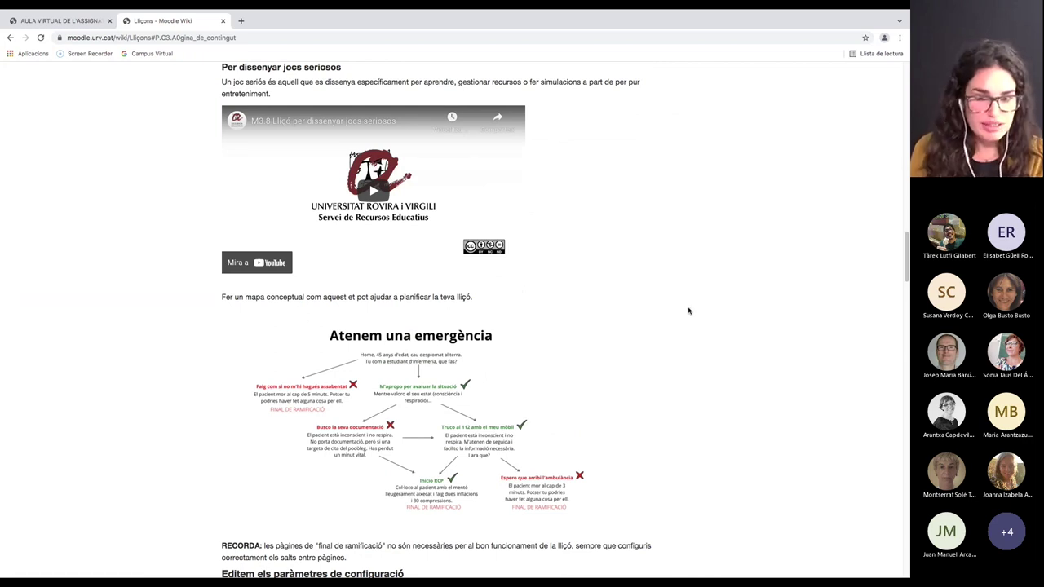
scroll(683, 308, "down", 1)
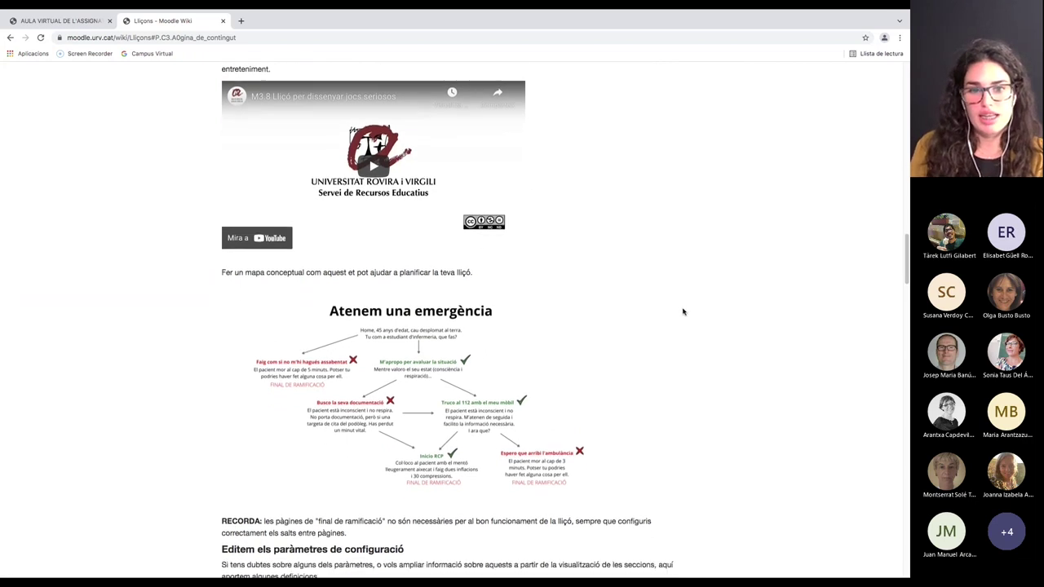
scroll(683, 313, "down", 1)
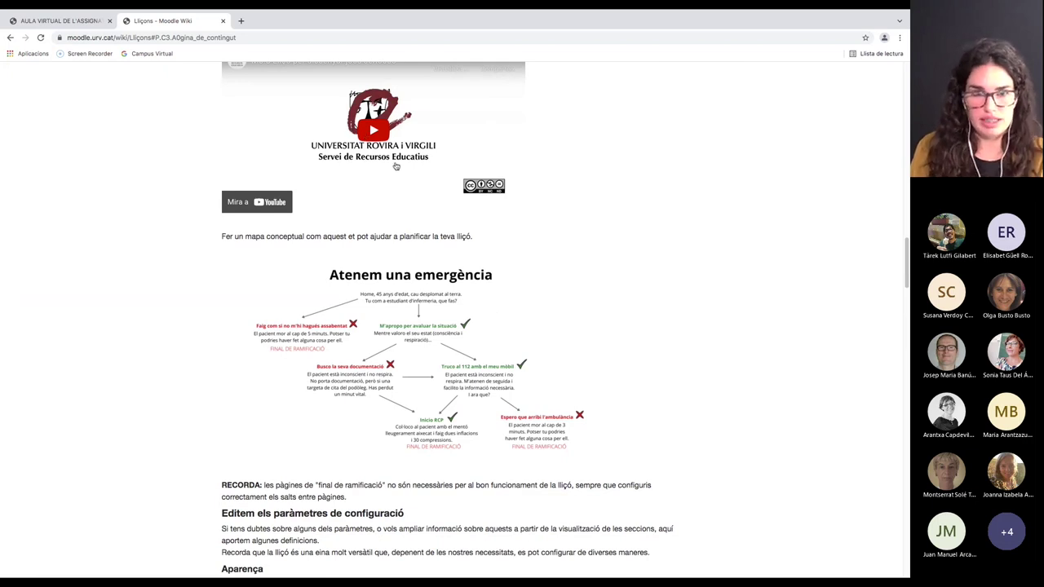
scroll(396, 166, "up", 1)
scroll(396, 165, "down", 1)
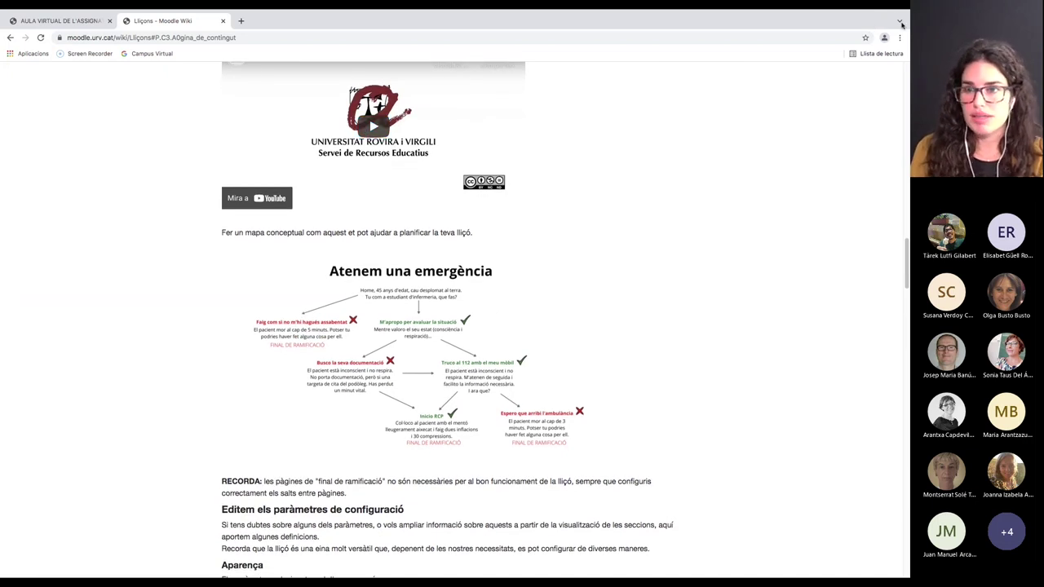
Step: Enlarge the wiki page and examine the "Atenem una emergència" and "Etapas del ser humano" concept maps
left_click(900, 38)
left_click(872, 141)
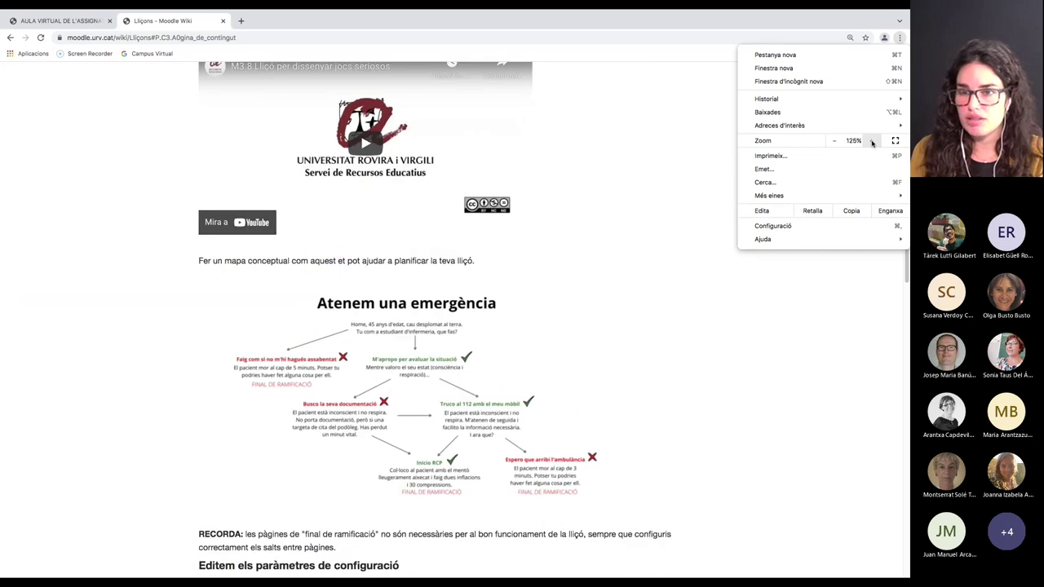
left_click(871, 140)
left_click(872, 140)
left_click(636, 130)
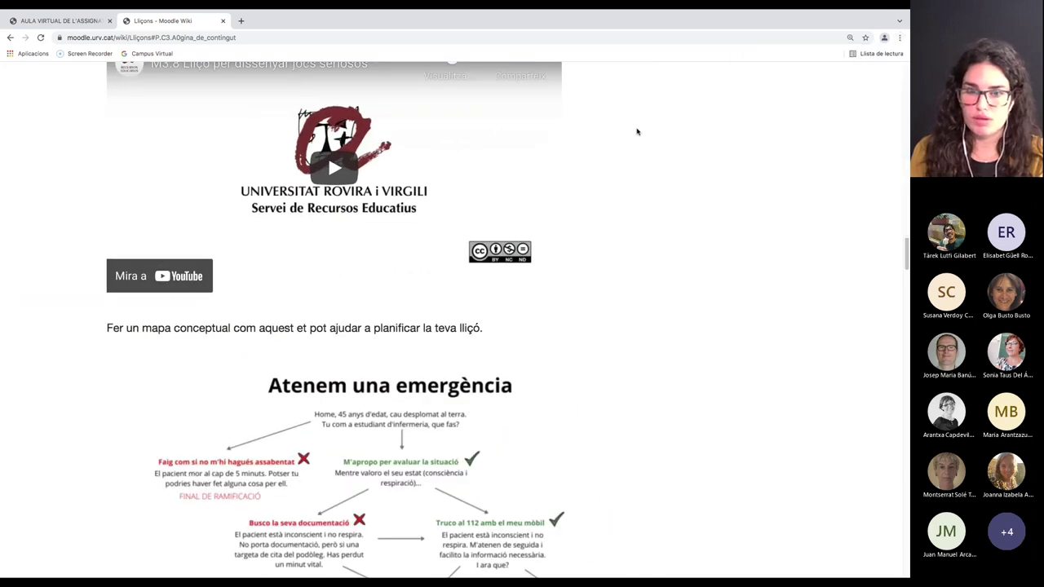
scroll(638, 131, "down", 3)
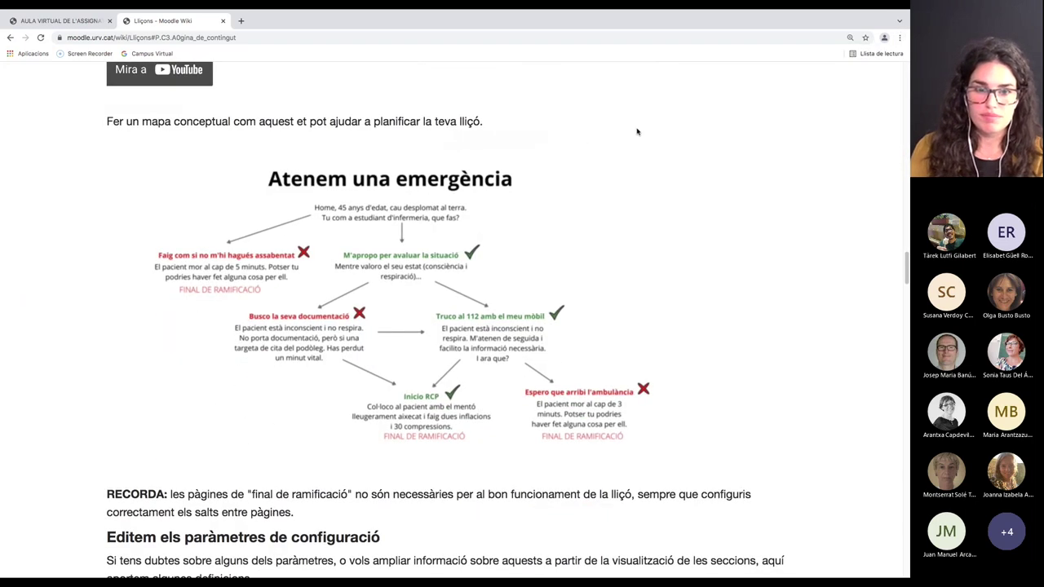
scroll(620, 171, "down", 1)
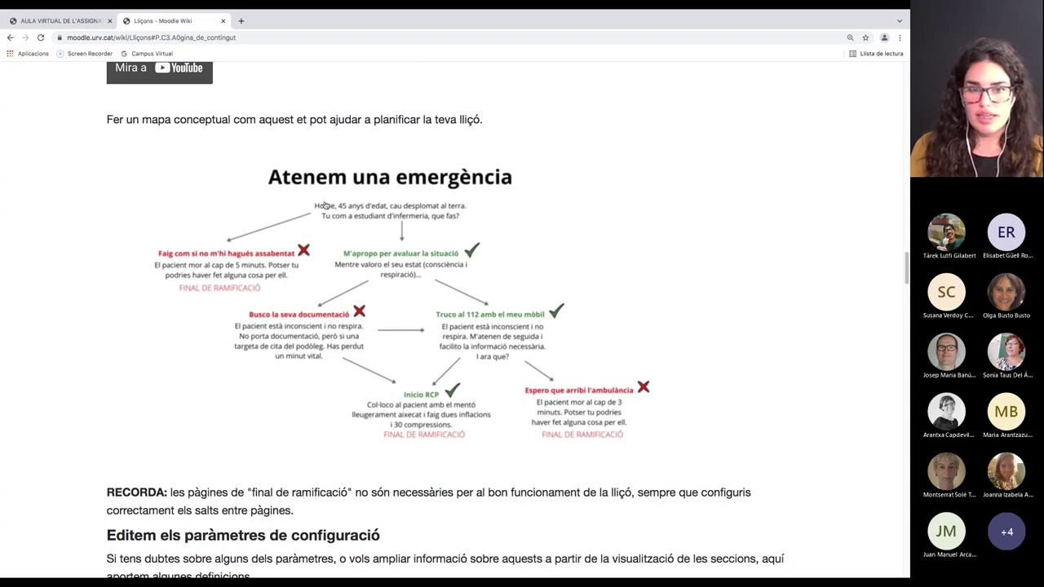
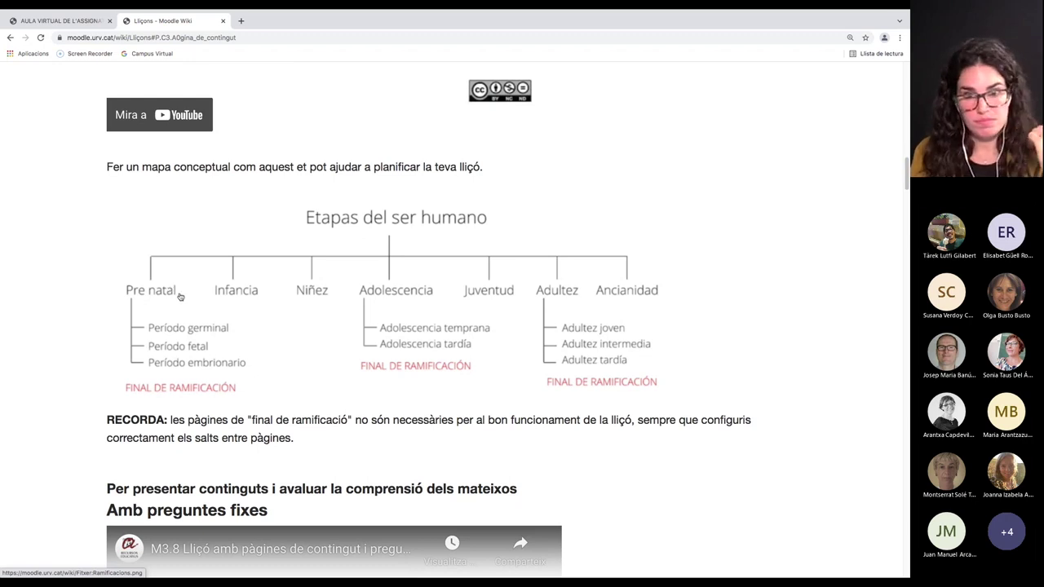
scroll(261, 302, "down", 1)
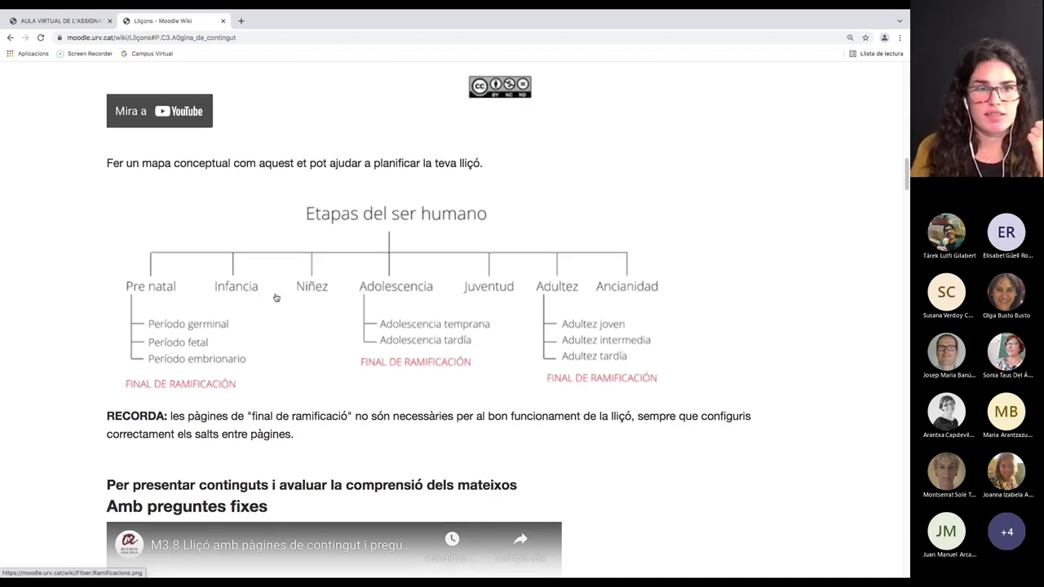
Step: Return to the lesson in Campus Virtual, rename the second Presentació page as "Presentació 2" and save it
left_click(57, 22)
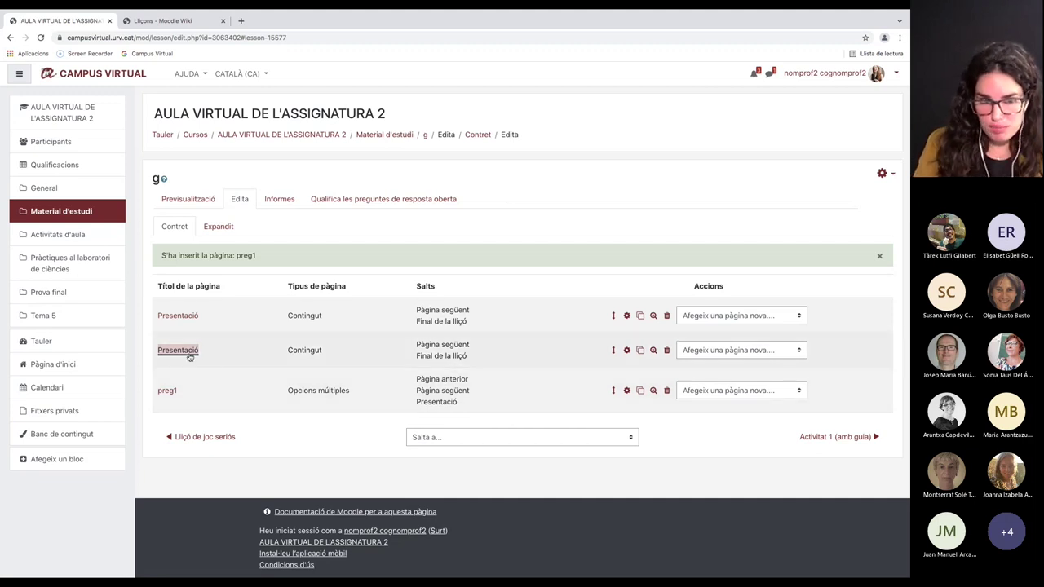
left_click(627, 351)
left_click(405, 232)
type("2")
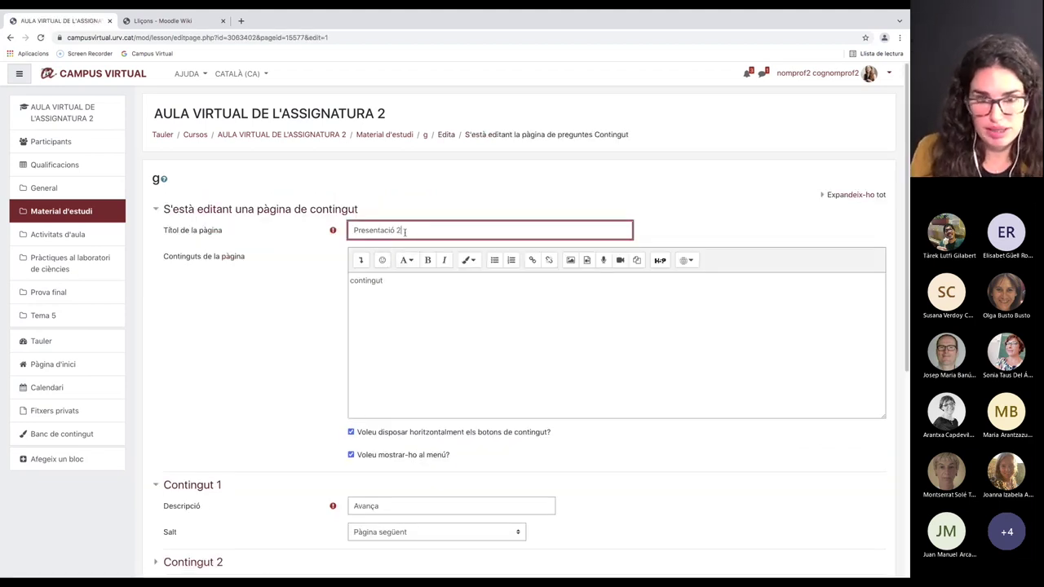
scroll(417, 352, "down", 5)
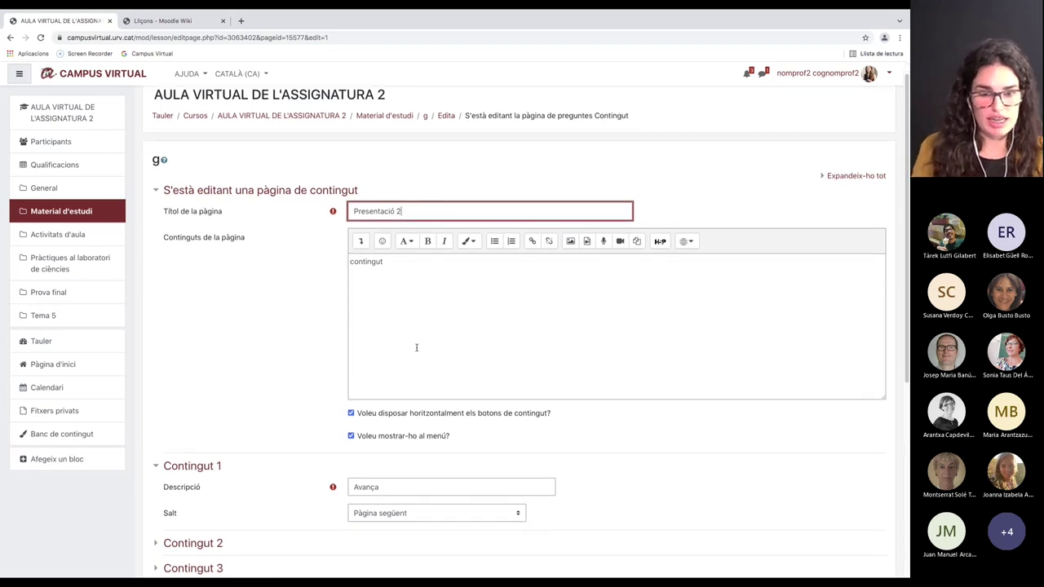
scroll(386, 427, "down", 2)
left_click(384, 449)
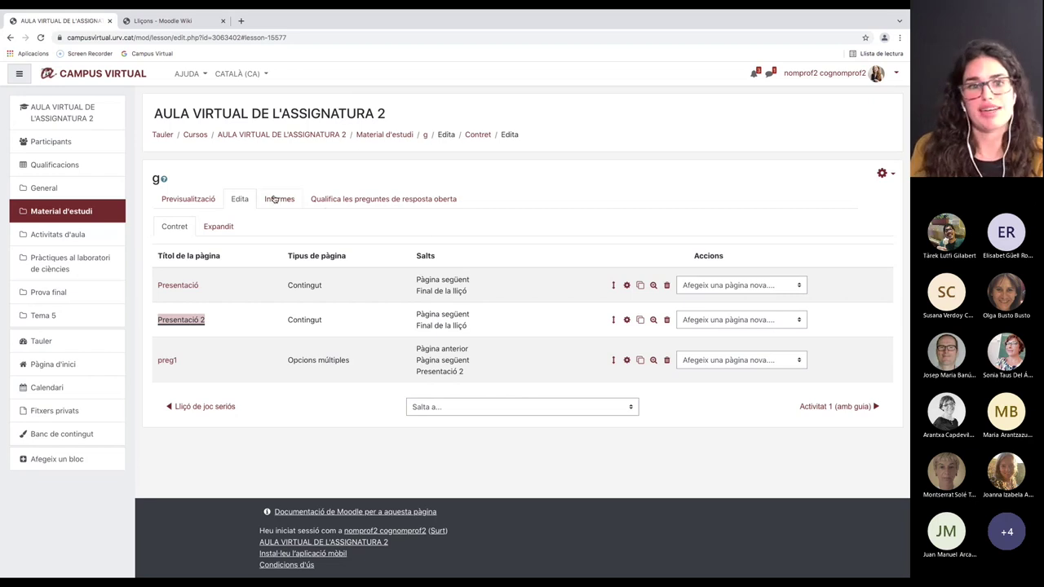
Step: Preview the lesson, advance through both Presentació pages, submit answer A to the question and go to the lesson's end
left_click(195, 202)
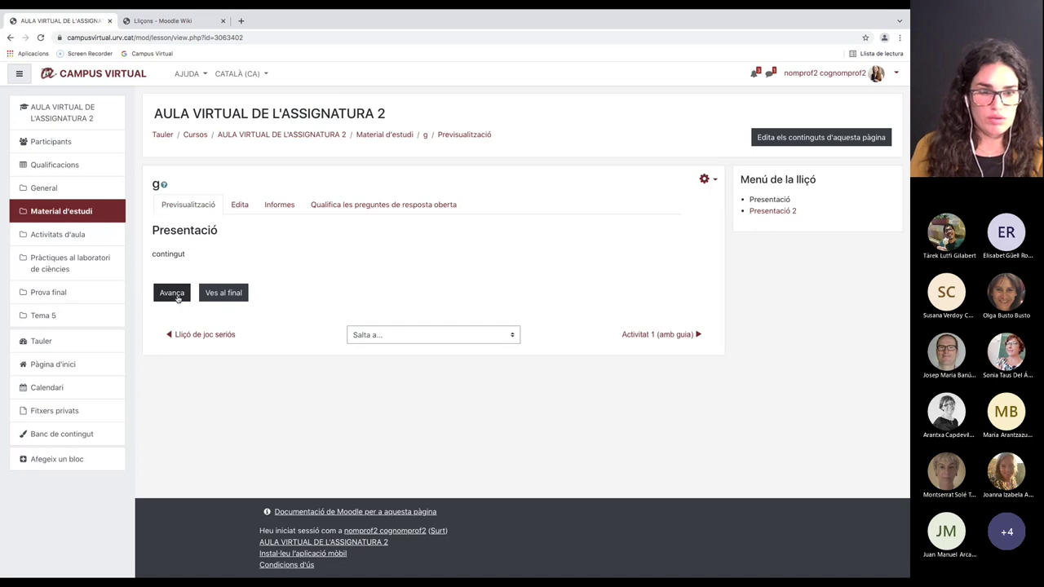
left_click(175, 297)
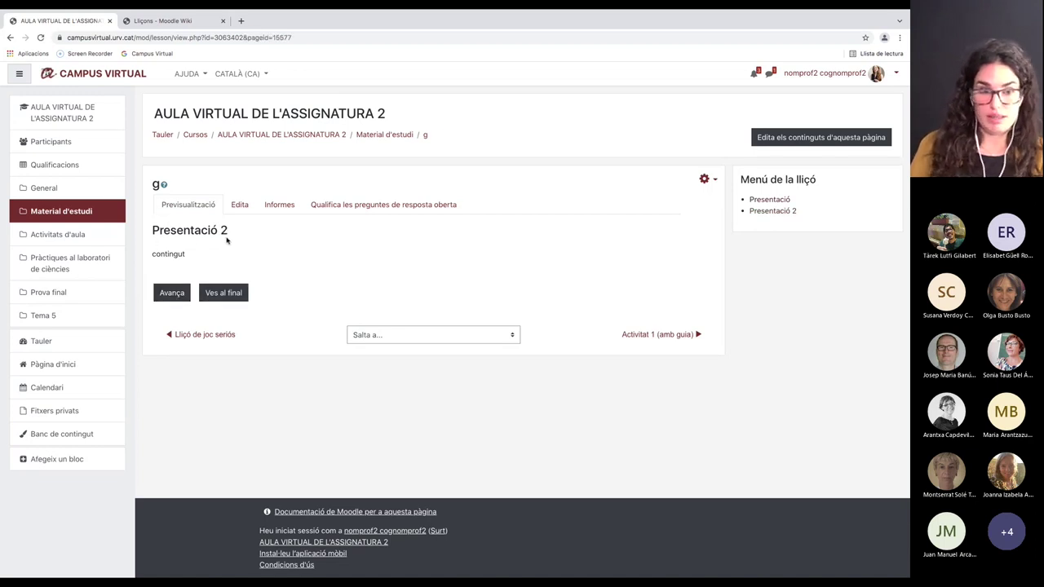
left_click(173, 293)
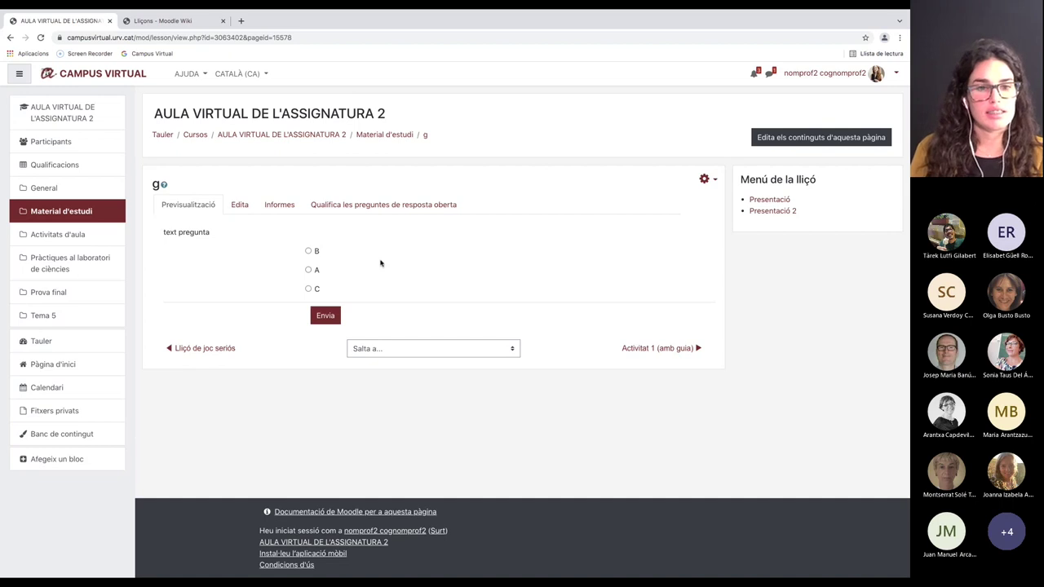
left_click(309, 270)
left_click(324, 315)
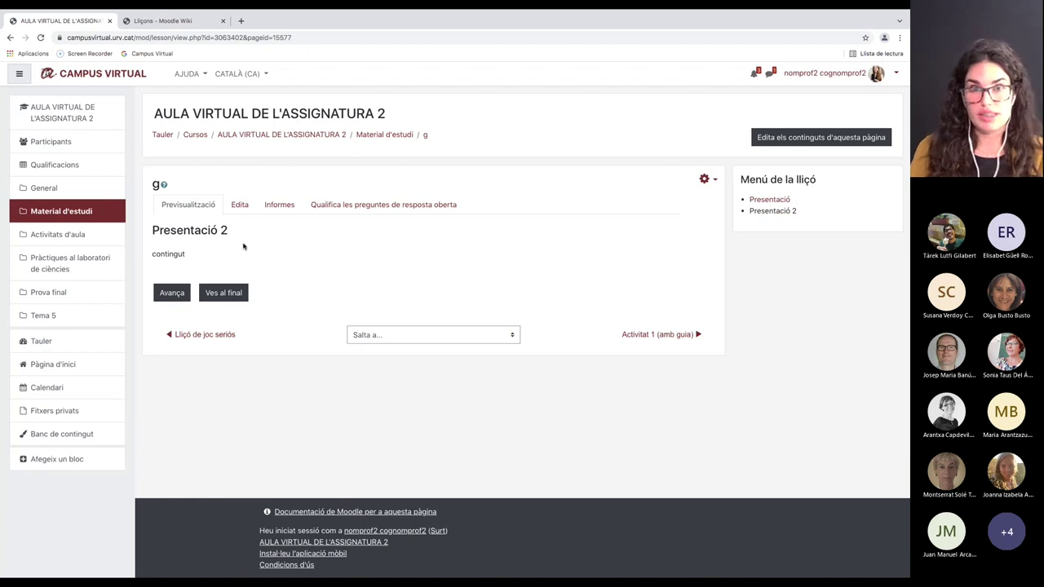
left_click(224, 296)
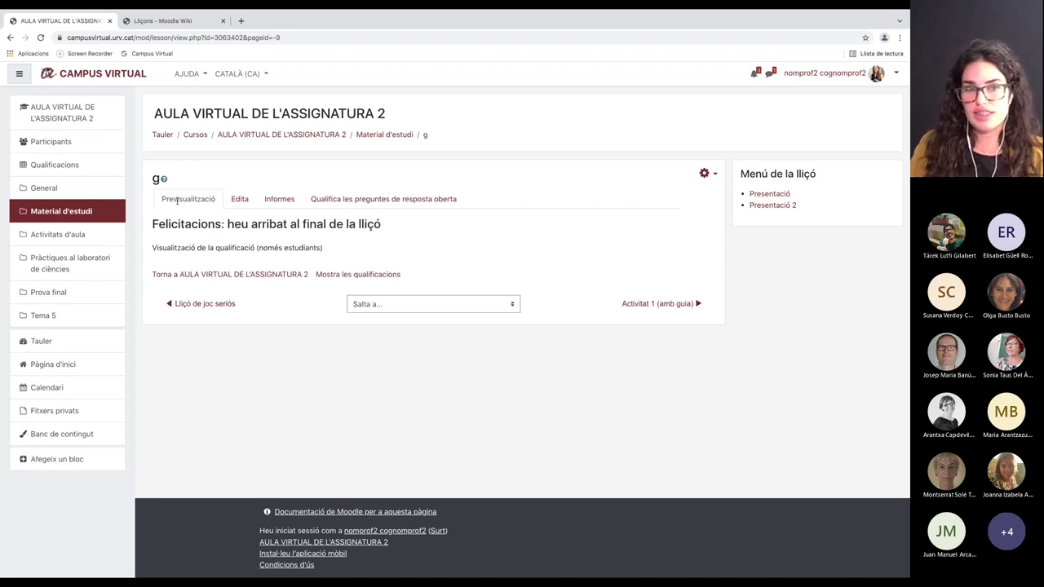
Step: View the Presentació and Presentació 2 pages through the lesson menu of the preview
left_click_drag(216, 202, 160, 202)
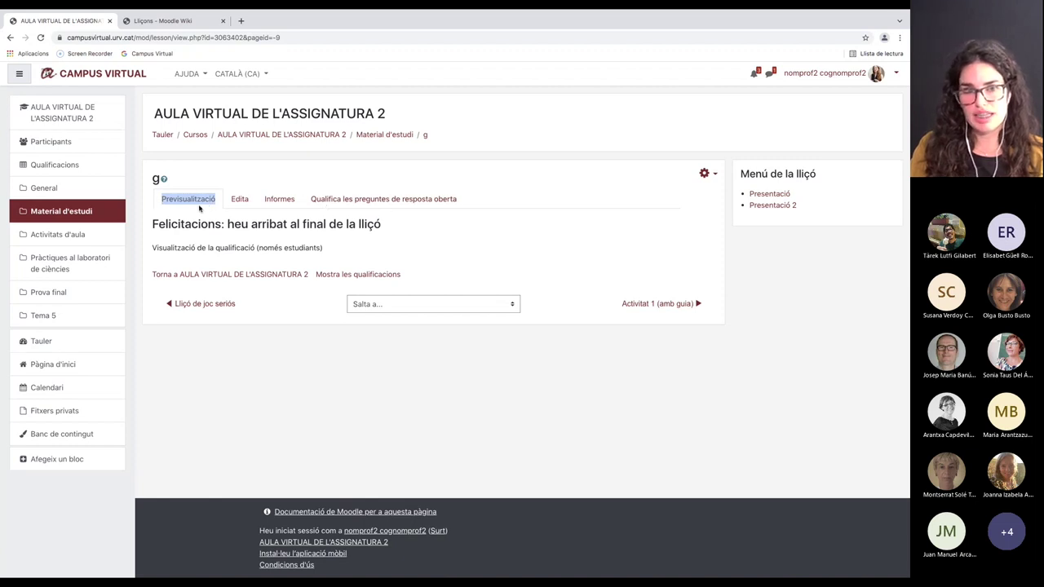
left_click_drag(740, 169, 822, 206)
left_click(769, 196)
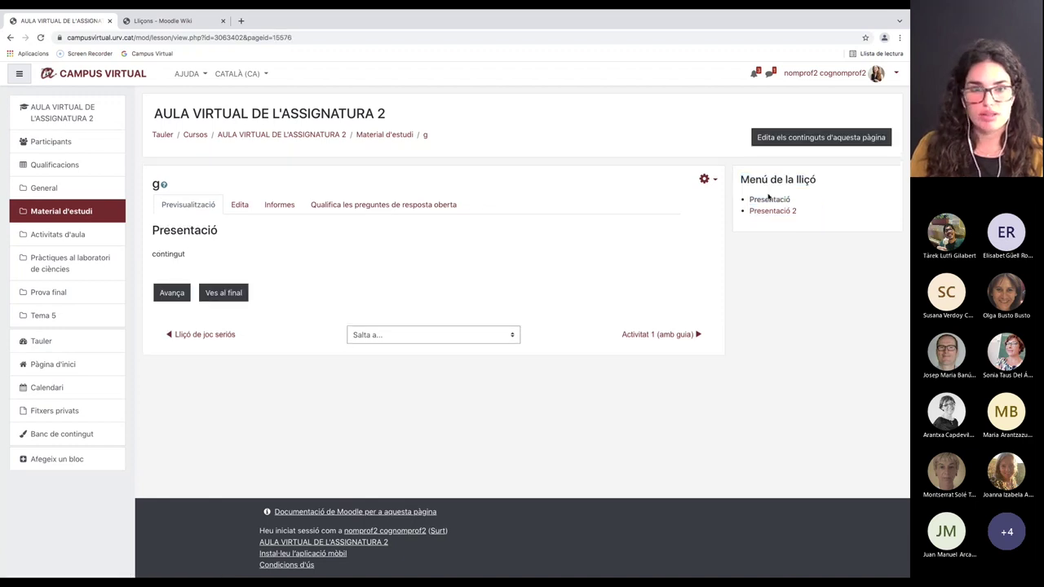
left_click(773, 211)
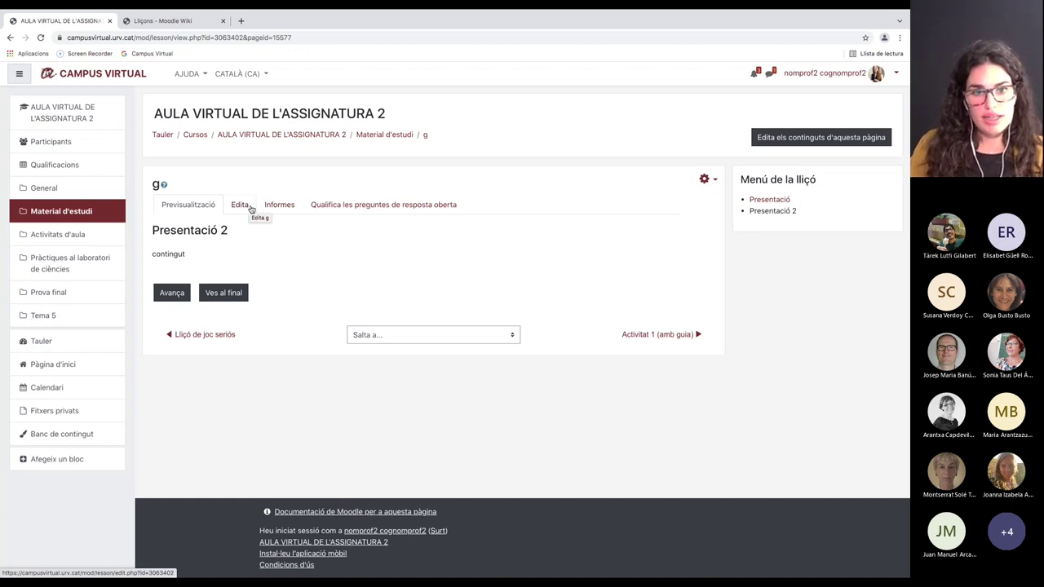
Step: View the lesson's open-answer question grading page and its visible groups options, keeping Tots els participants
left_click(332, 208)
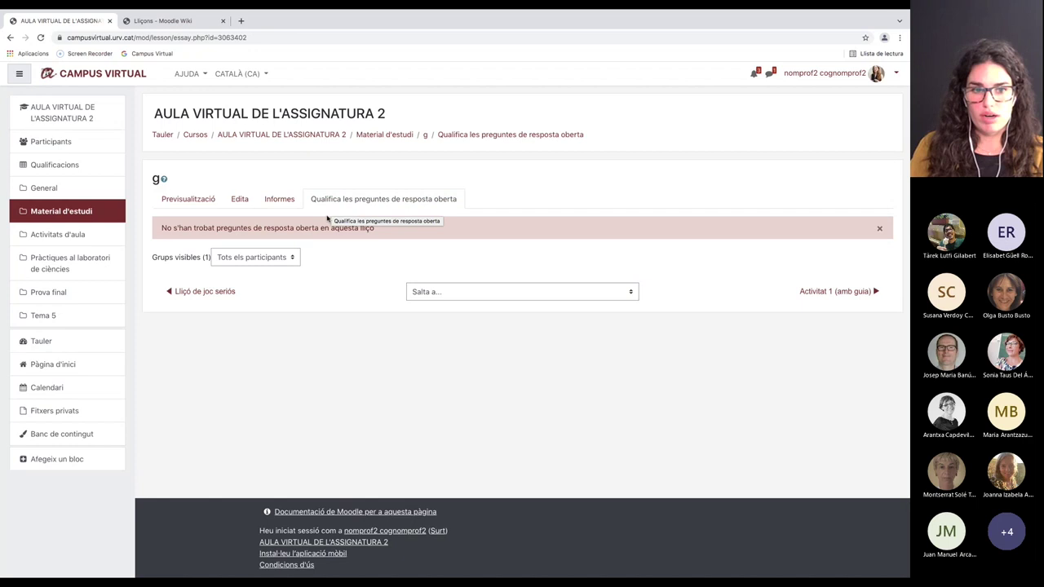
left_click(291, 258)
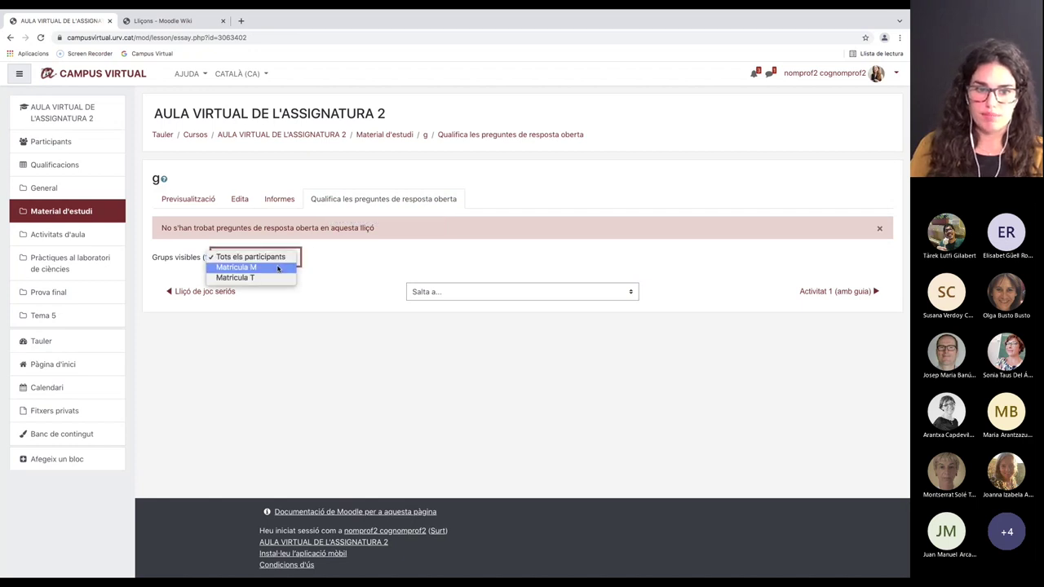
left_click(232, 248)
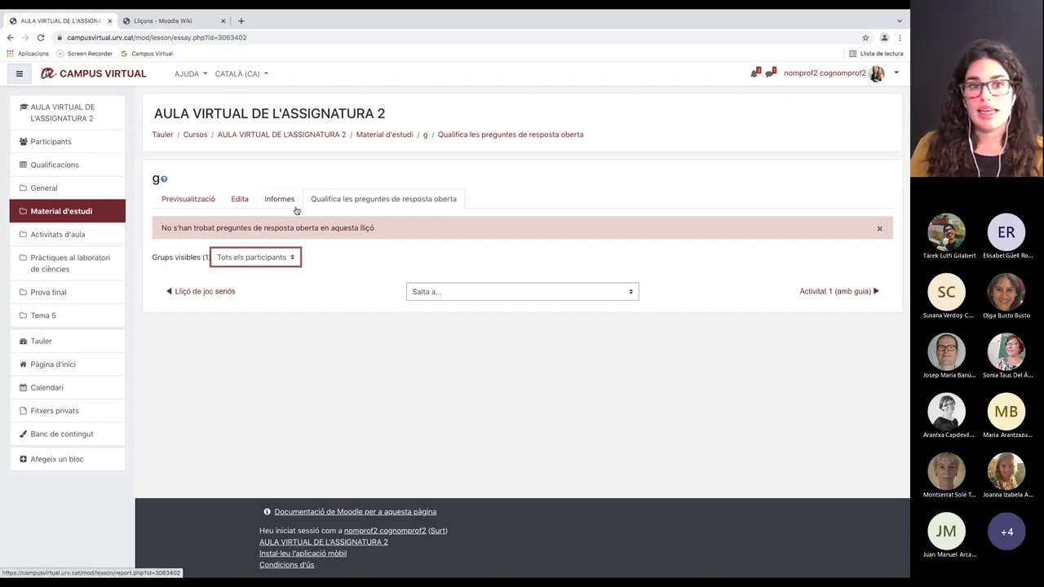
Step: Examine the course gradebook's categories and items, checking the weight of lesson g
left_click(88, 168)
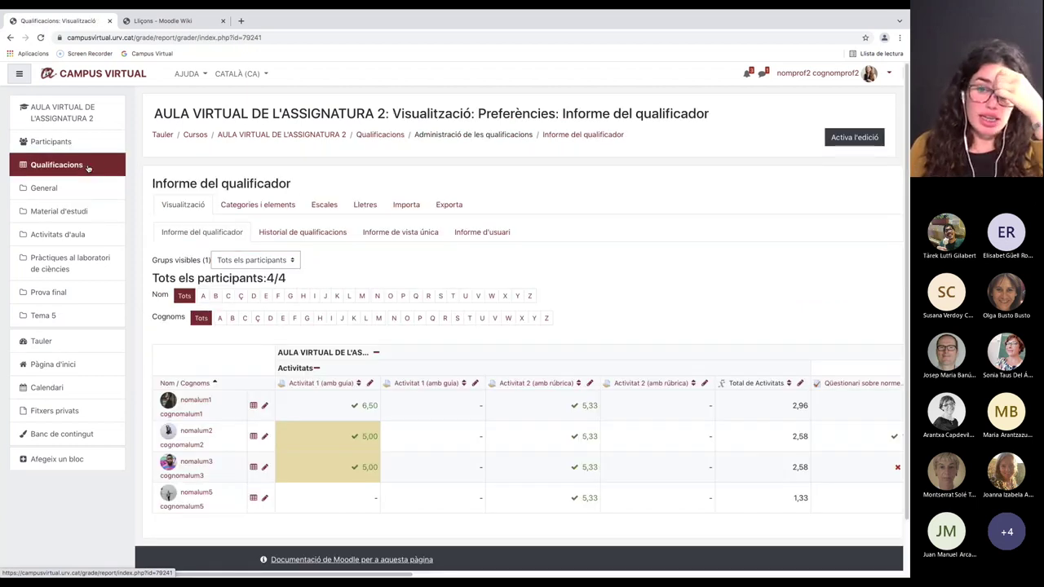
left_click(269, 206)
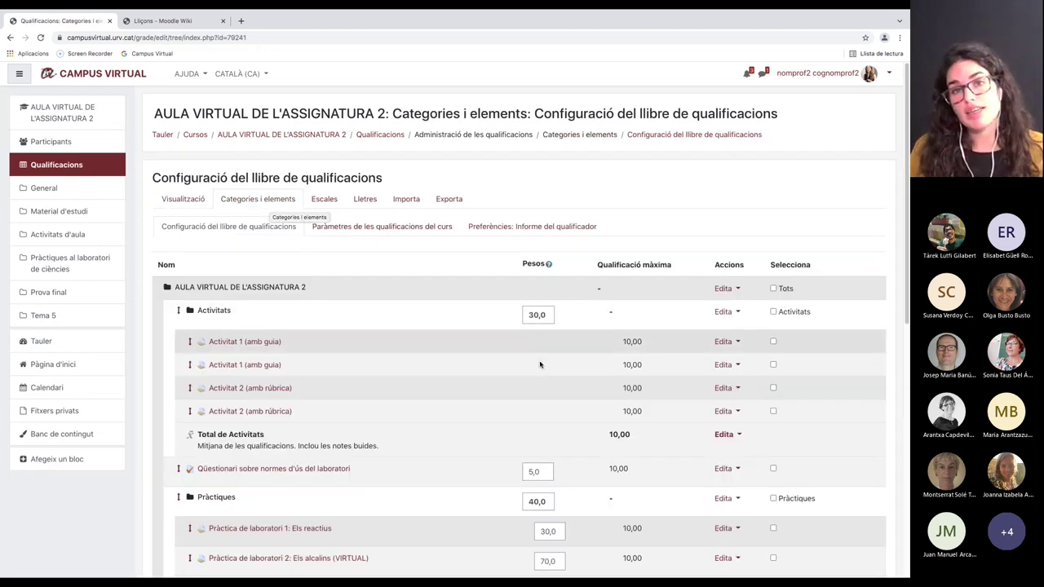
scroll(547, 374, "down", 1)
scroll(547, 374, "down", 4)
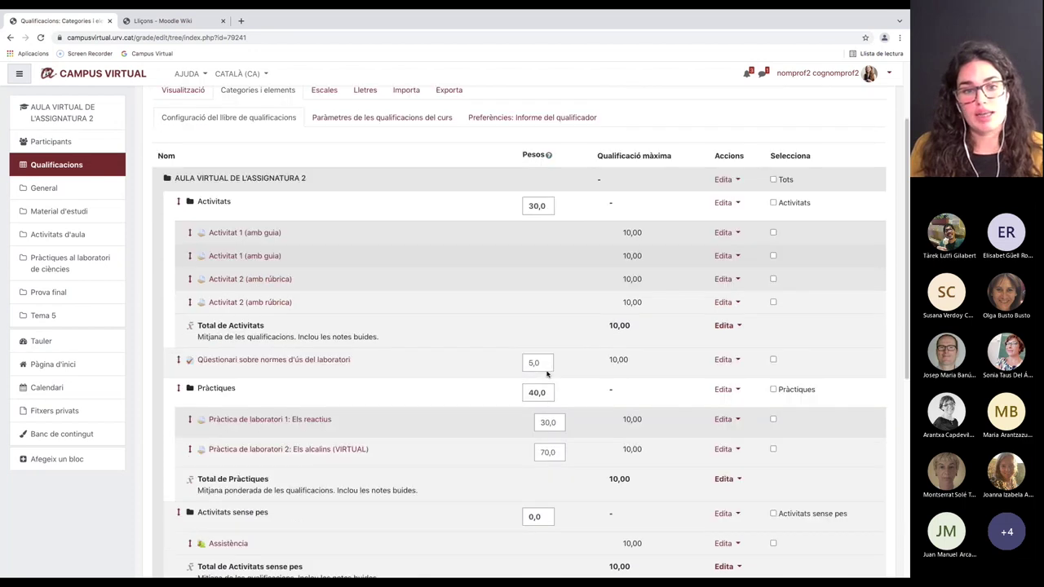
scroll(547, 373, "down", 2)
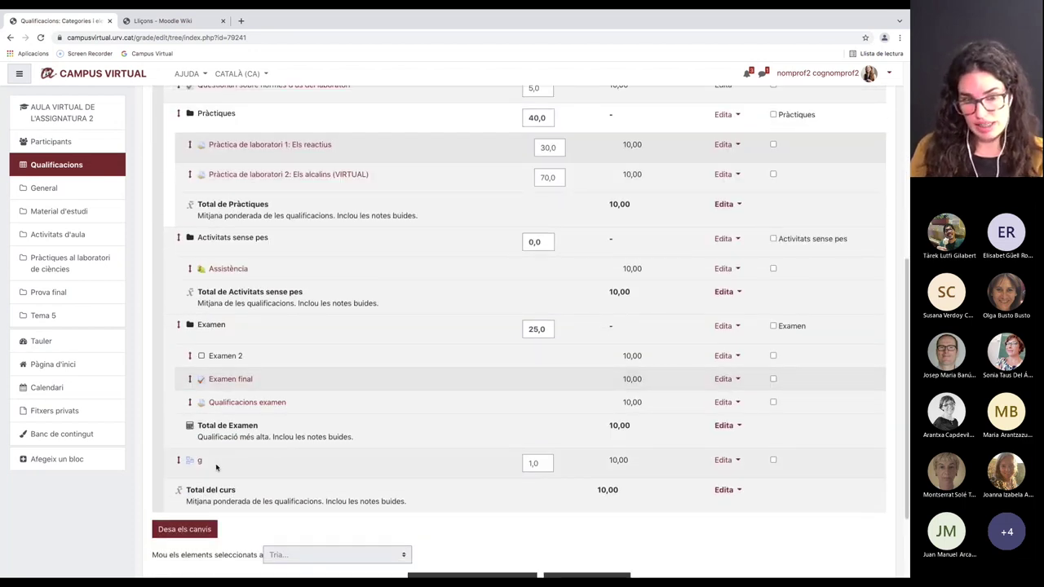
left_click_drag(204, 462, 181, 460)
left_click_drag(525, 463, 549, 463)
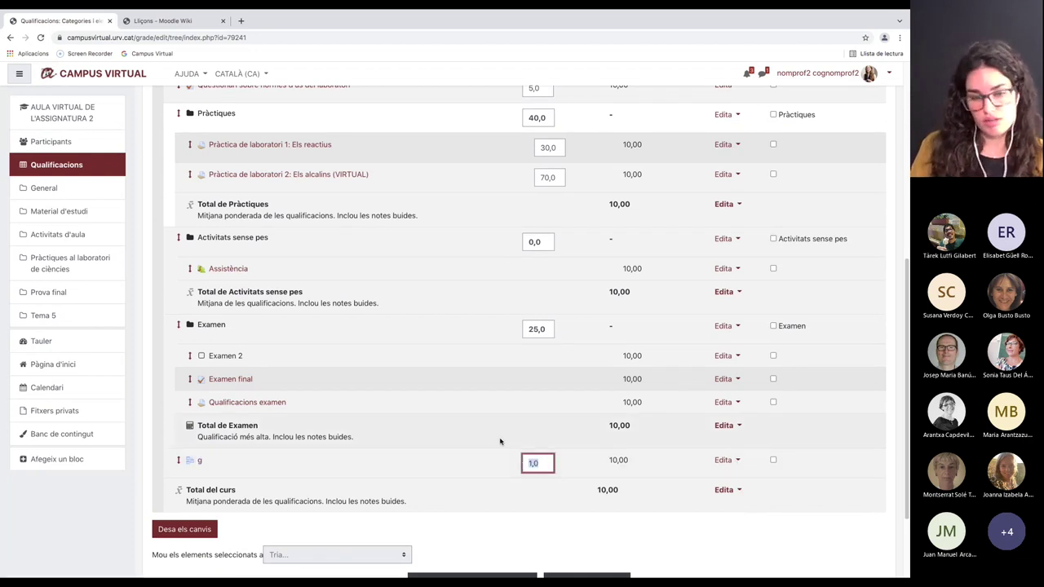
left_click(487, 466)
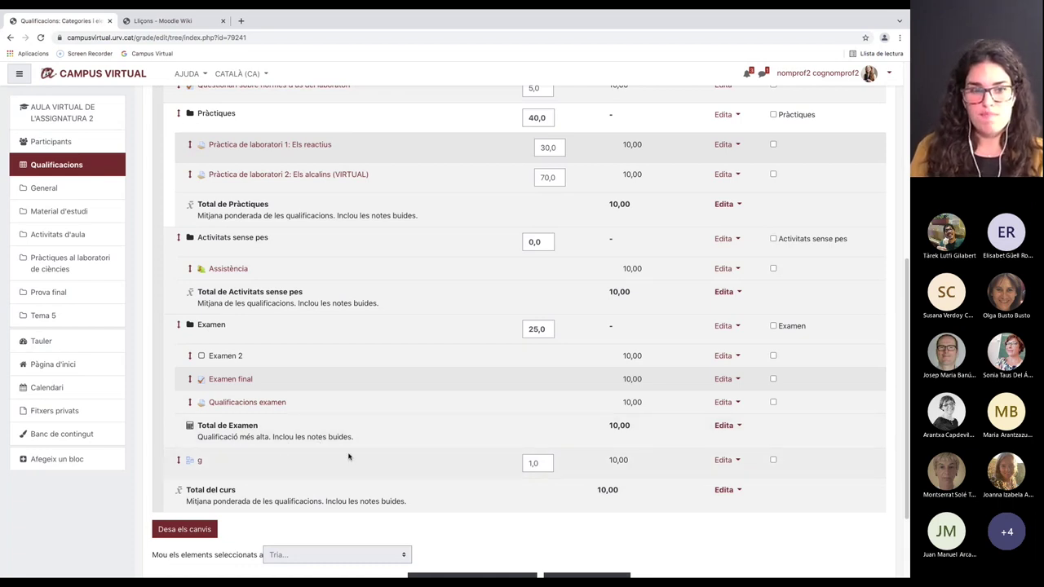
scroll(352, 453, "up", 2)
scroll(352, 453, "up", 5)
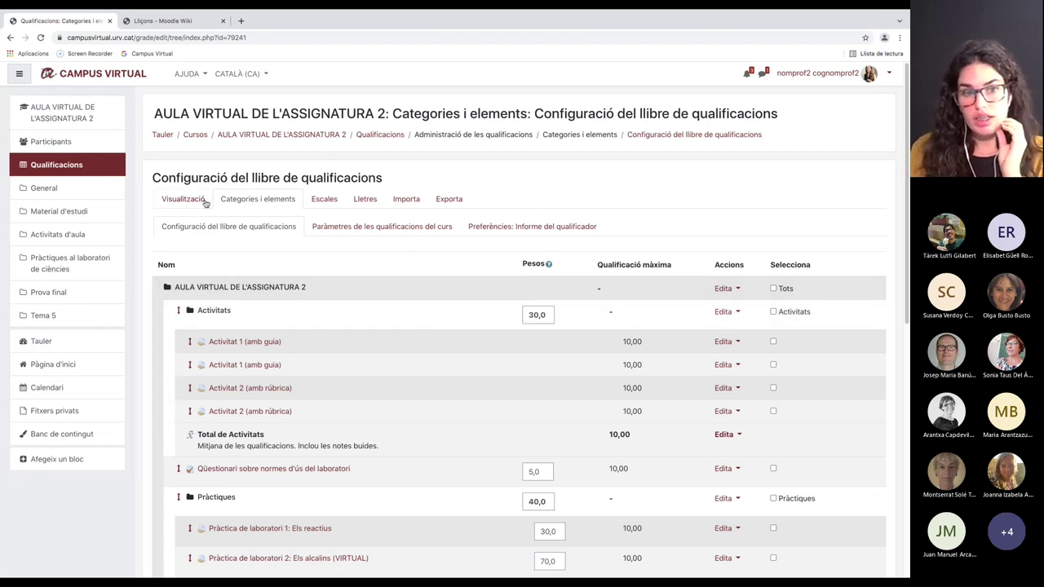
left_click(641, 136)
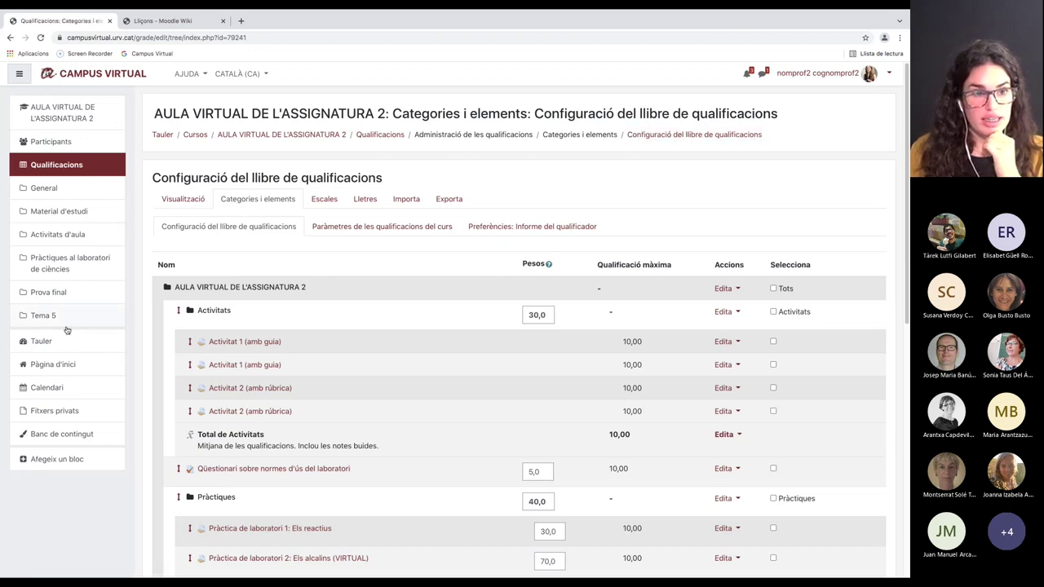
Step: Return to the course page and turn off the visible groups mode of lesson g in Material d'estudi
left_click(68, 236)
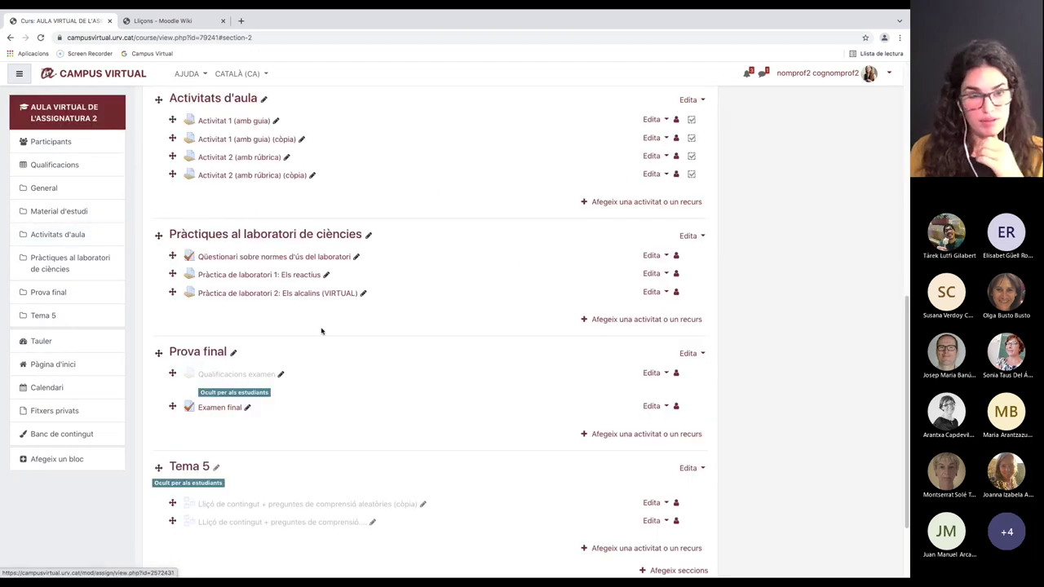
scroll(457, 406, "up", 4)
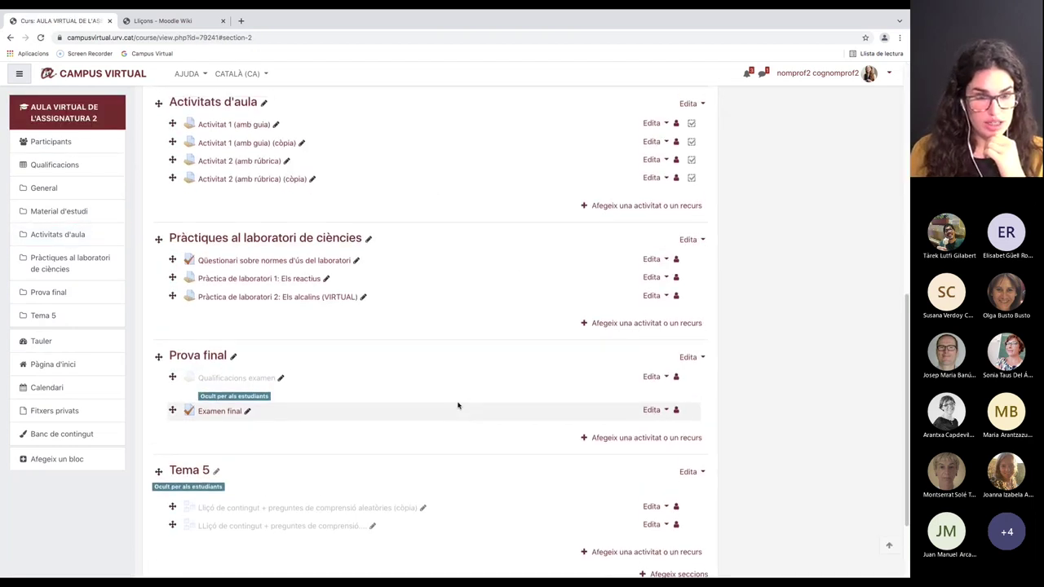
scroll(457, 405, "up", 5)
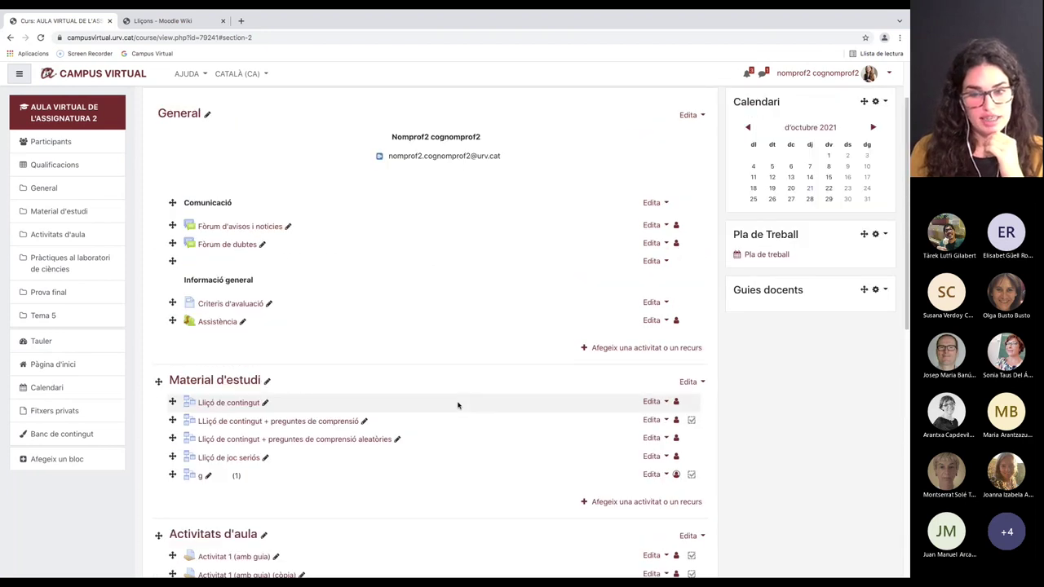
scroll(457, 406, "down", 1)
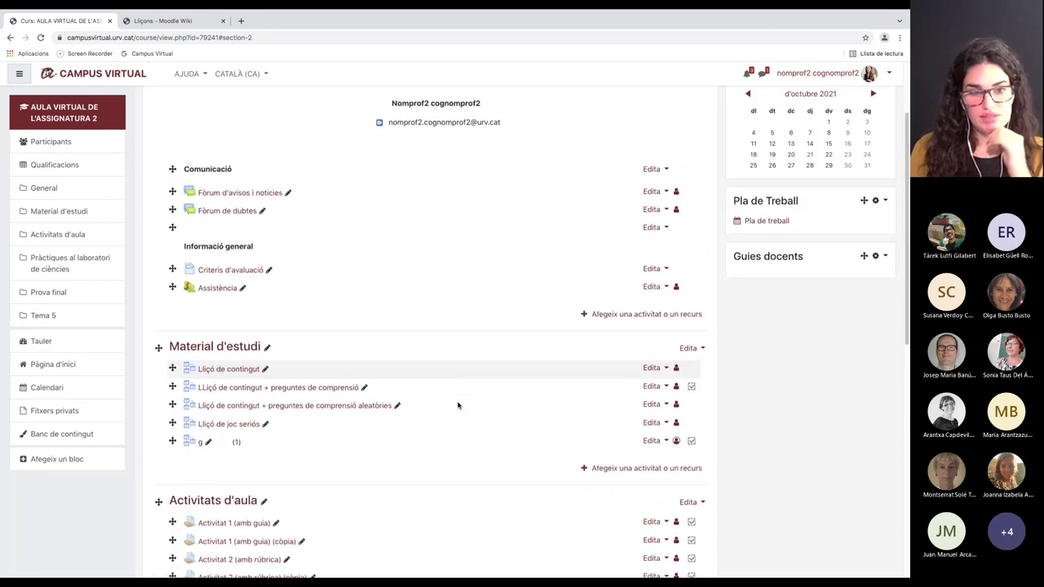
left_click(676, 441)
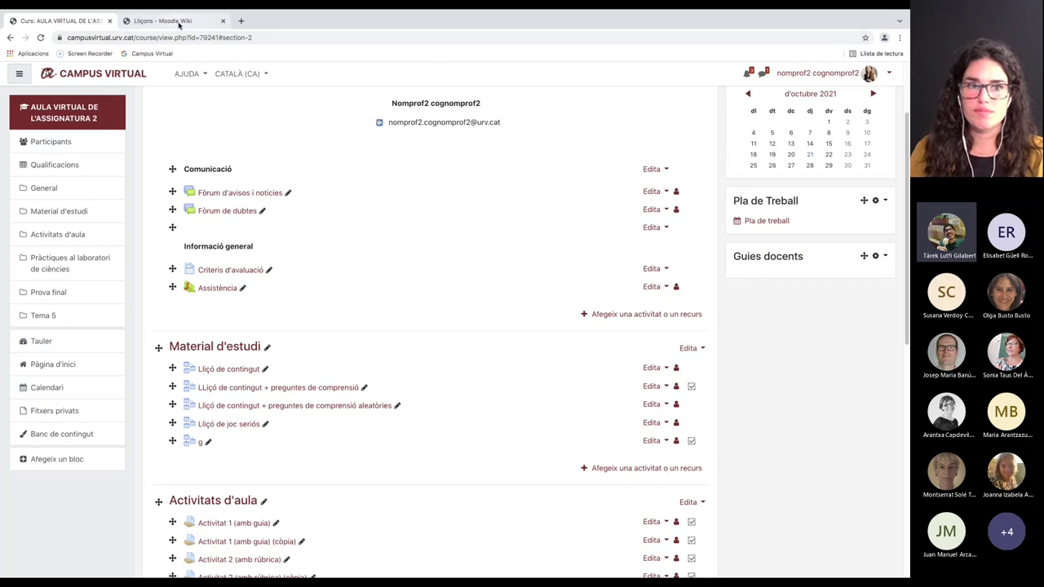
Step: Switch to the Moodle Wiki page to look at the "Etapas del ser humano" map and return to the course page
left_click(204, 26)
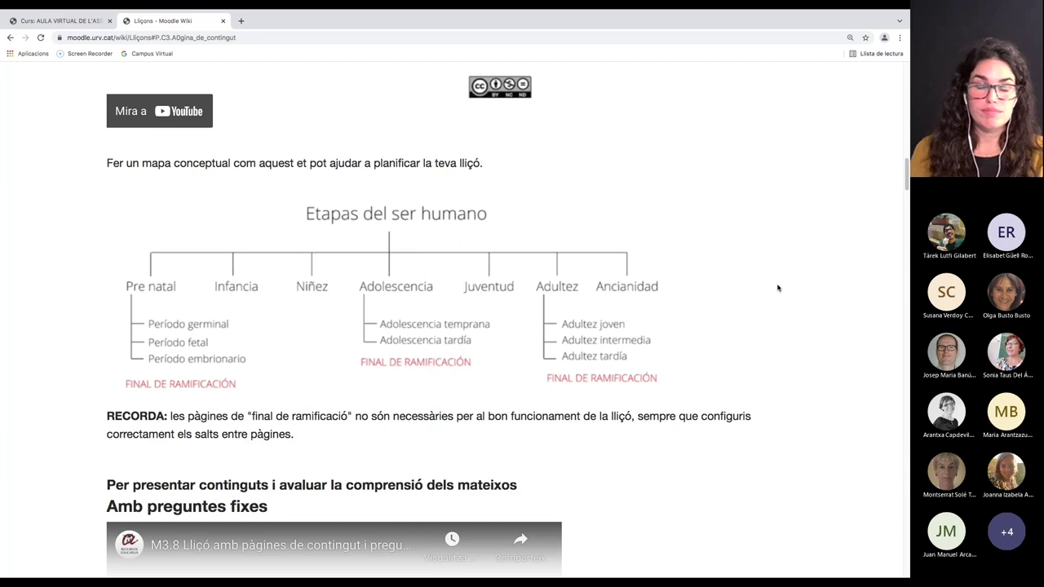
left_click(50, 23)
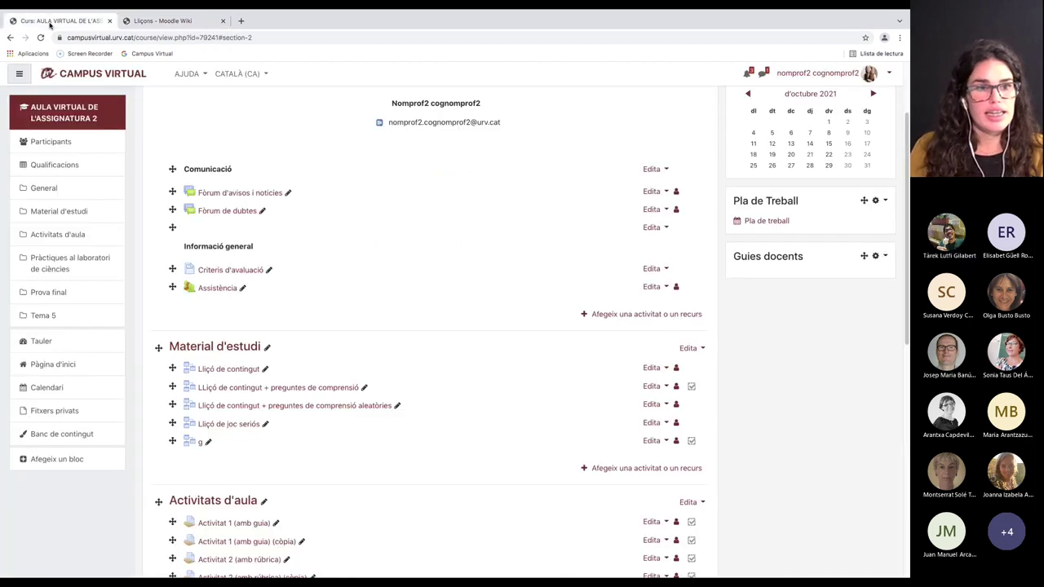
left_click(172, 20)
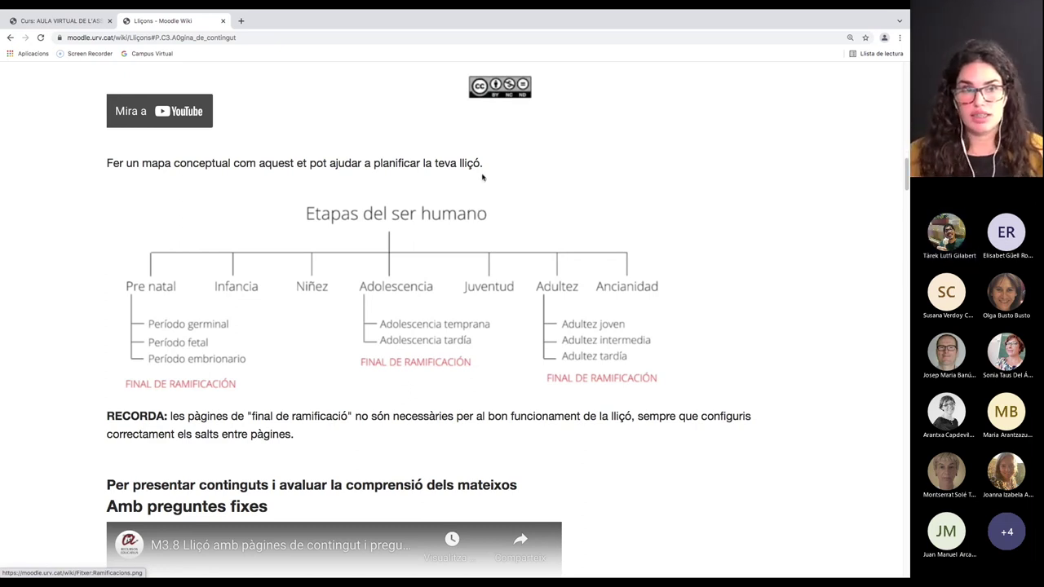
left_click(63, 23)
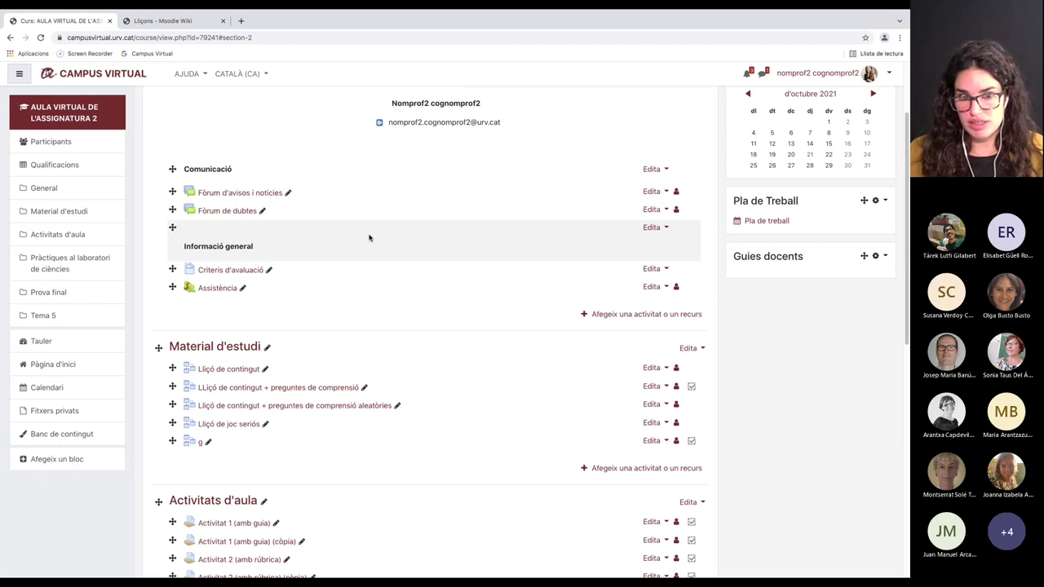
Step: Open lesson g's Presentació page for editing and review the jump options of Contingut 1, keeping Pàgina següent
left_click(199, 446)
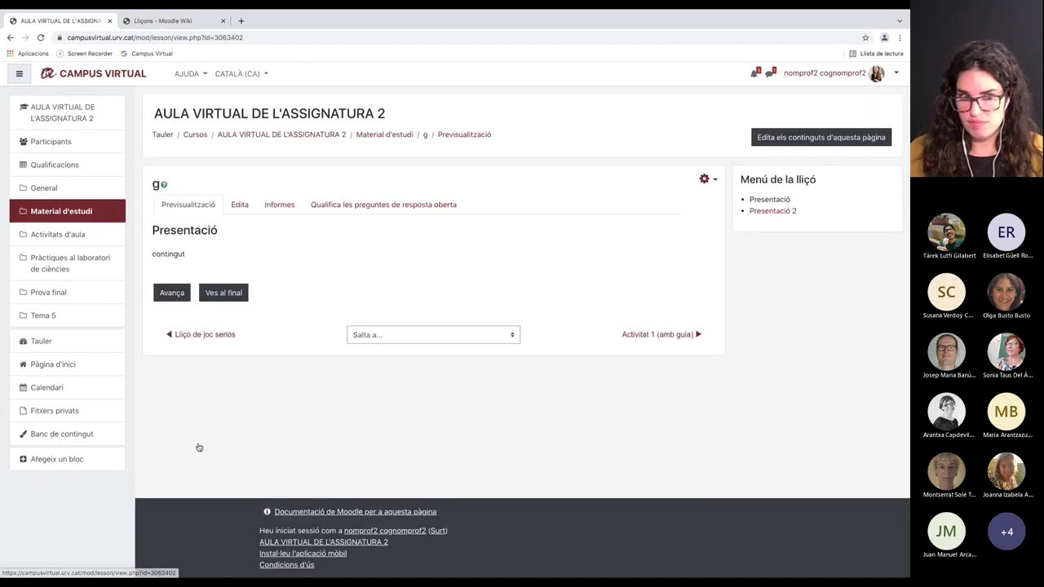
left_click(239, 205)
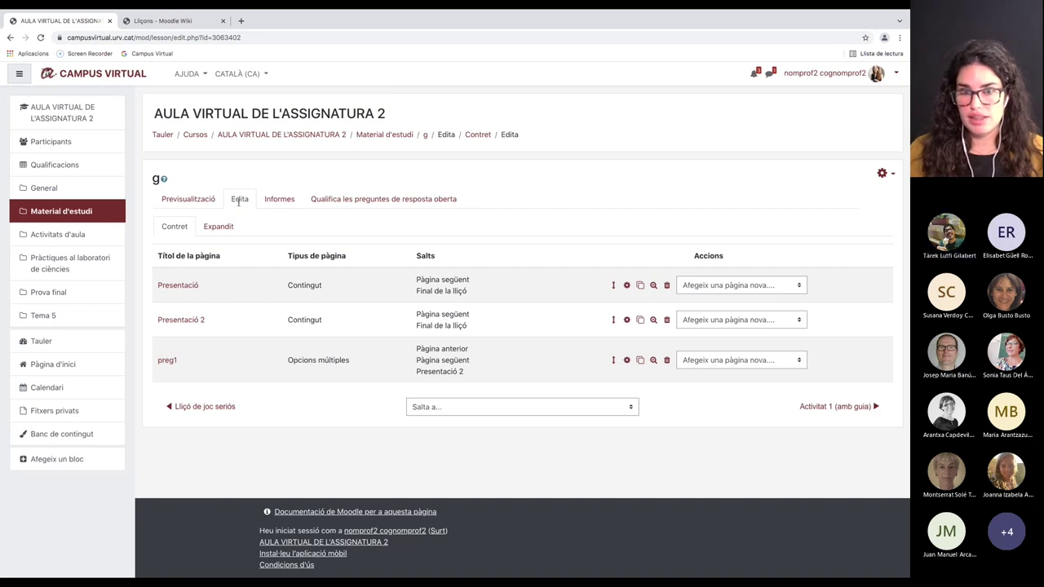
left_click(630, 289)
scroll(269, 456, "down", 3)
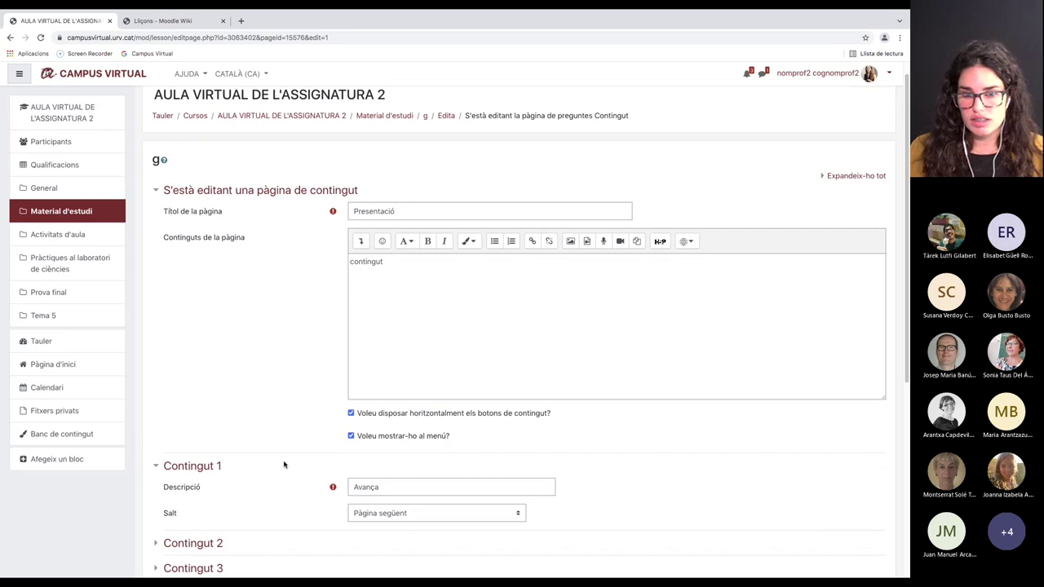
left_click(385, 336)
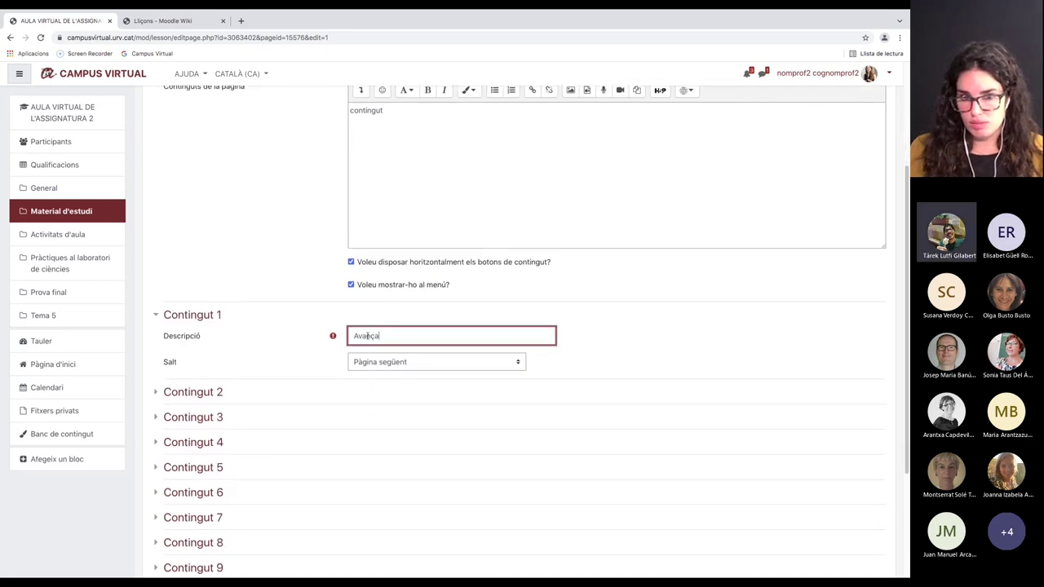
left_click(310, 342)
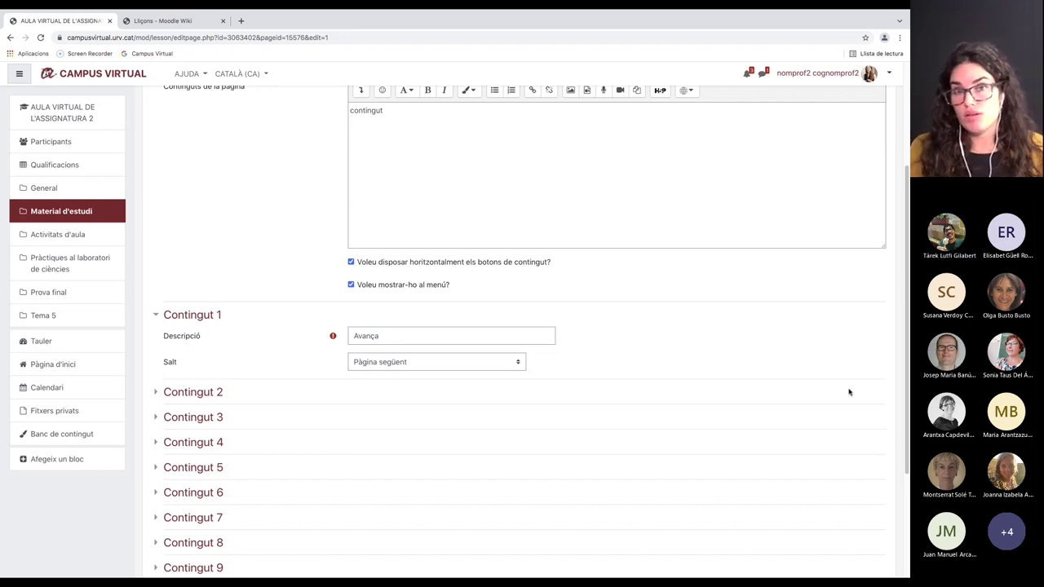
left_click(517, 366)
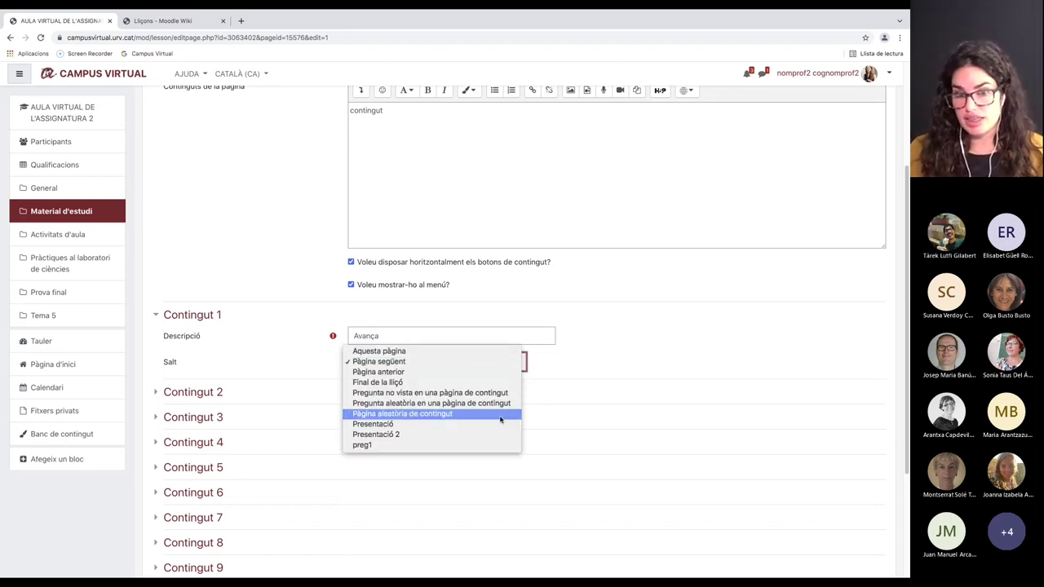
left_click(442, 363)
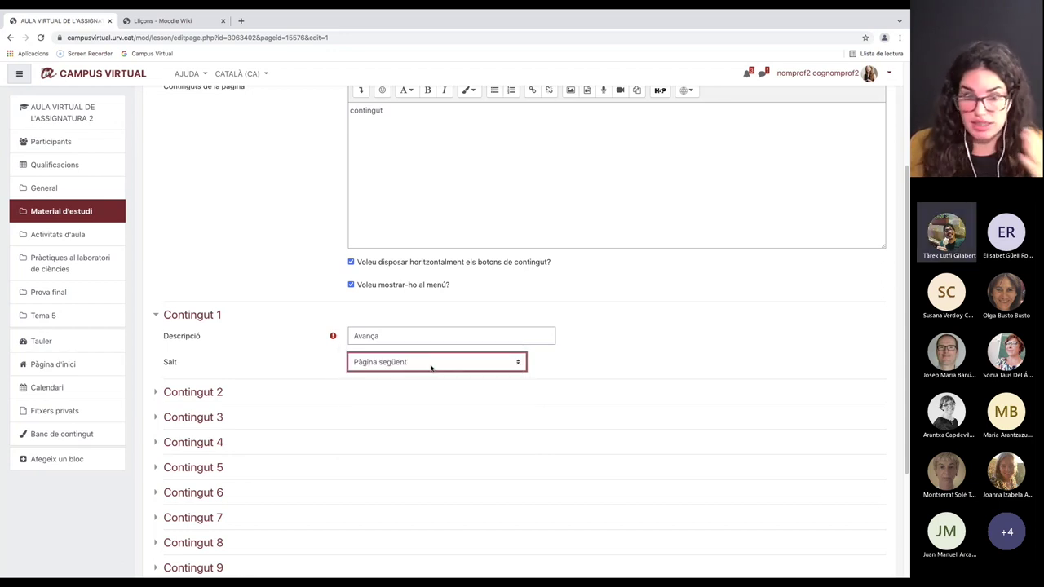
Step: Look through the jump destinations available for Contingut 1, including the lesson's own pages, and leave the page editor without saving
left_click(430, 367)
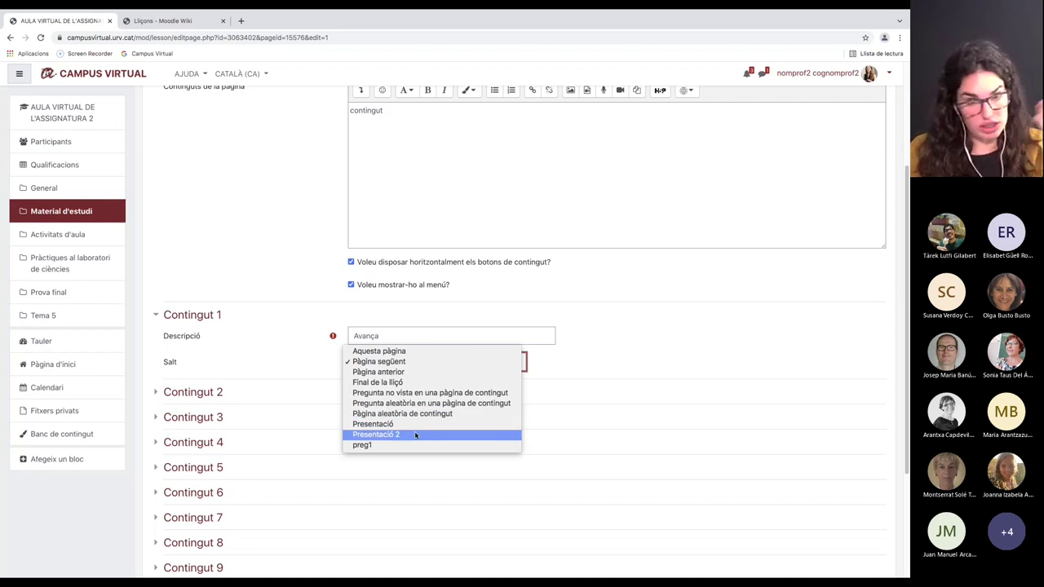
left_click(683, 411)
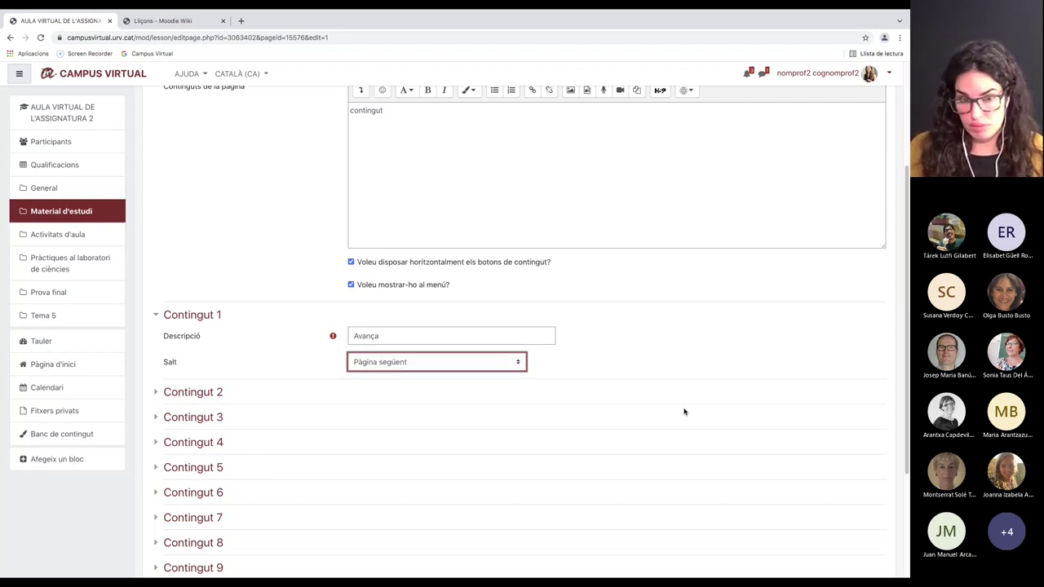
scroll(685, 412, "down", 1)
scroll(685, 412, "down", 3)
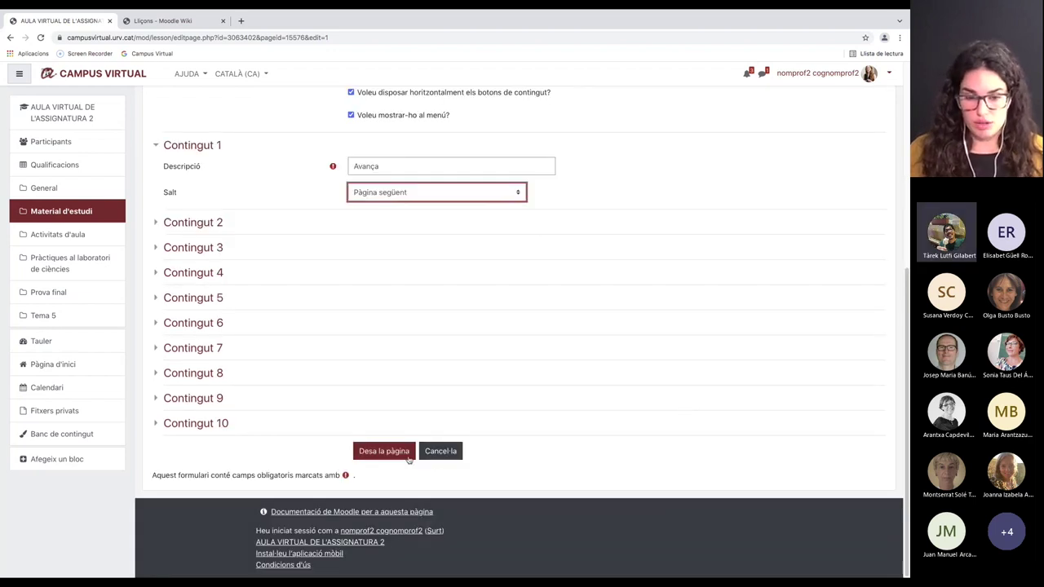
left_click(439, 452)
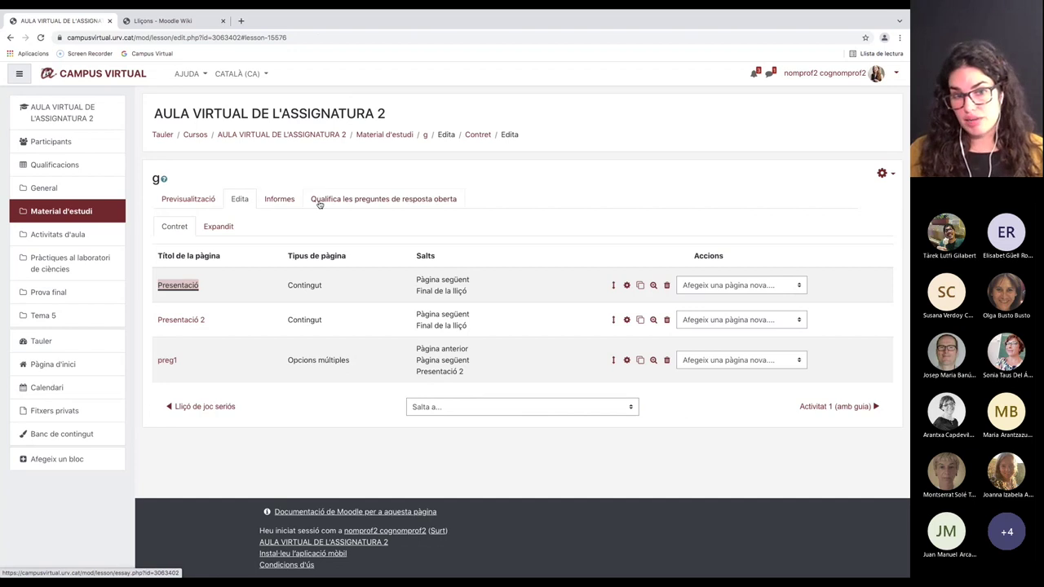
Step: View the attempts and statistics report of lesson g and return to the AULA VIRTUAL DE L'ASSIGNATURA 2 course page
left_click(283, 200)
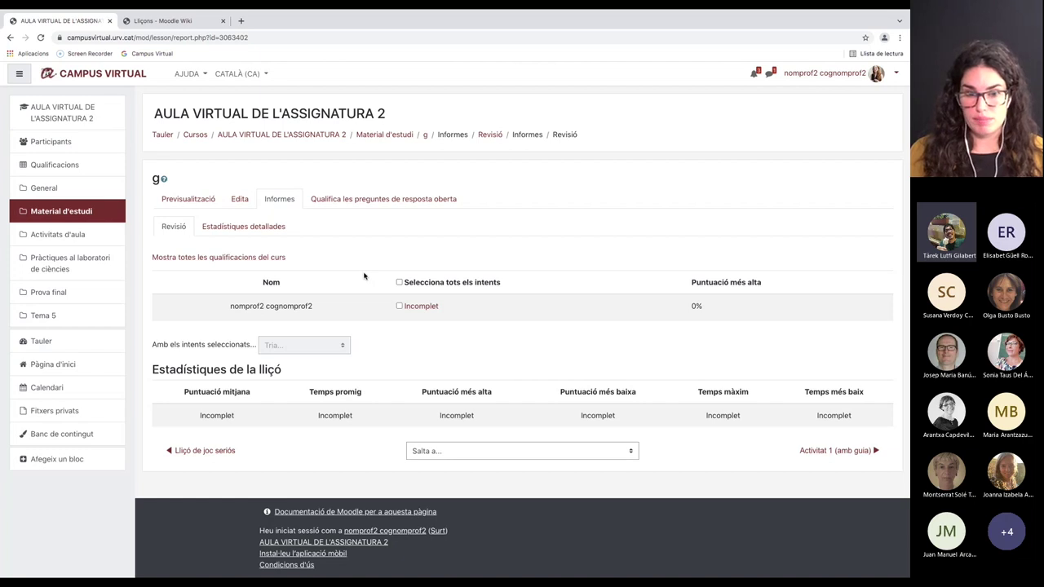
left_click(317, 135)
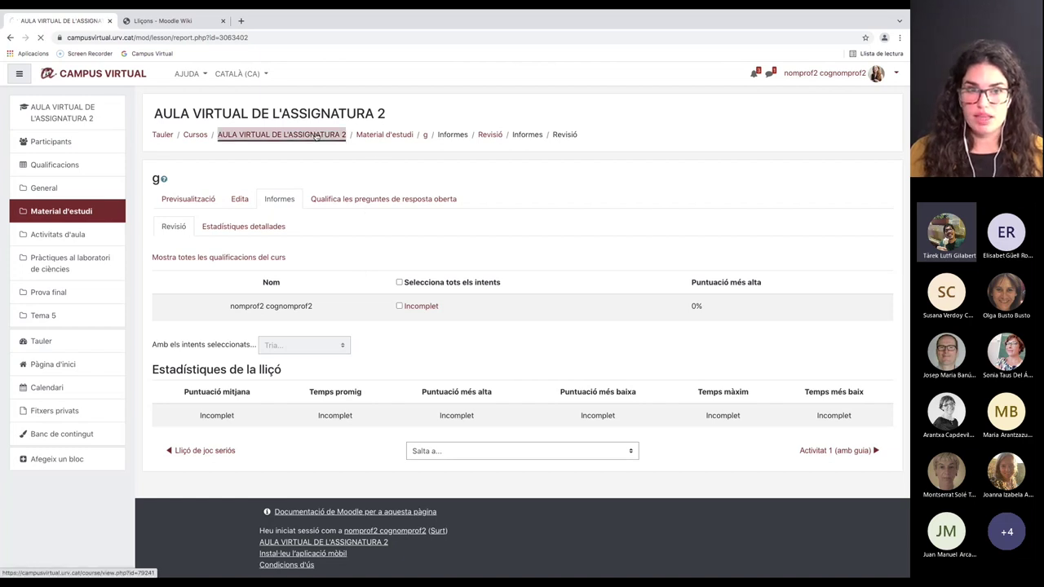